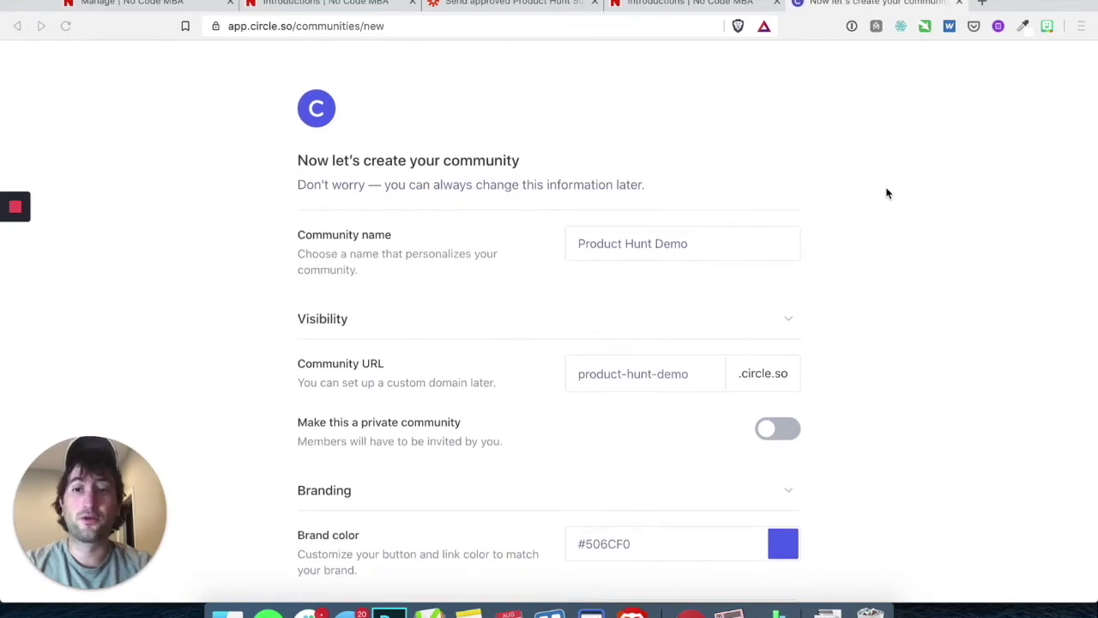
Set the Product Hunt Demo community's brand colour to orange #F09E50 and continue the setup
{"action": "scroll", "coordinate": [412, 249], "scroll_direction": "down", "scroll_amount": 1}
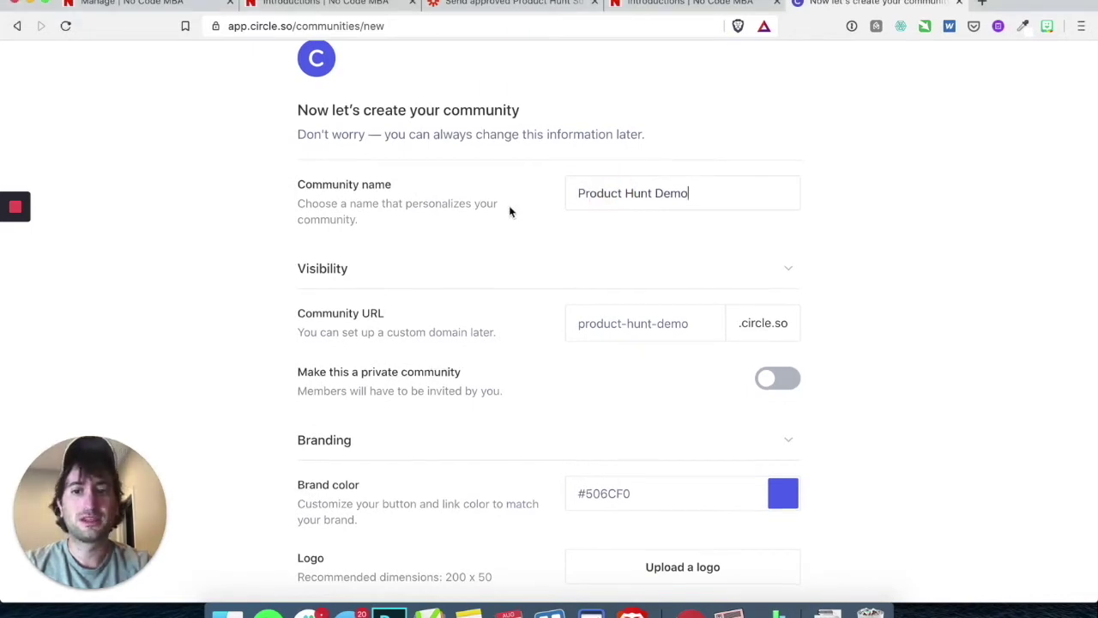
{"action": "scroll", "coordinate": [509, 205], "scroll_direction": "down", "scroll_amount": 2}
{"action": "scroll", "coordinate": [598, 270], "scroll_direction": "down", "scroll_amount": 1}
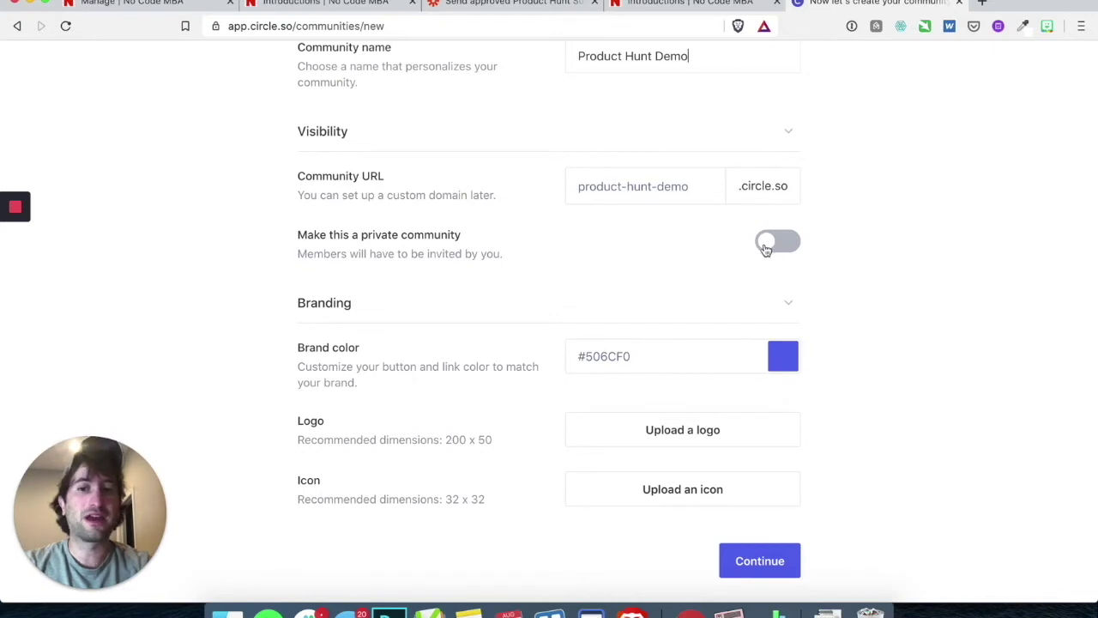
{"action": "scroll", "coordinate": [657, 252], "scroll_direction": "down", "scroll_amount": 1}
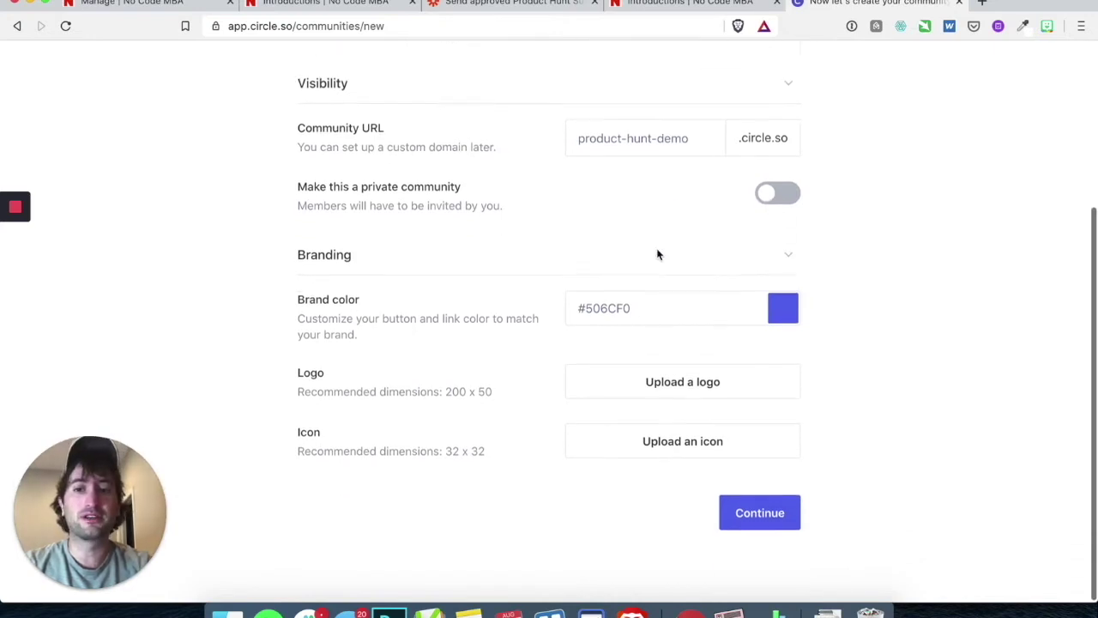
{"action": "left_click", "coordinate": [781, 308]}
{"action": "left_click_drag", "start_coordinate": [692, 397], "coordinate": [695, 433]}
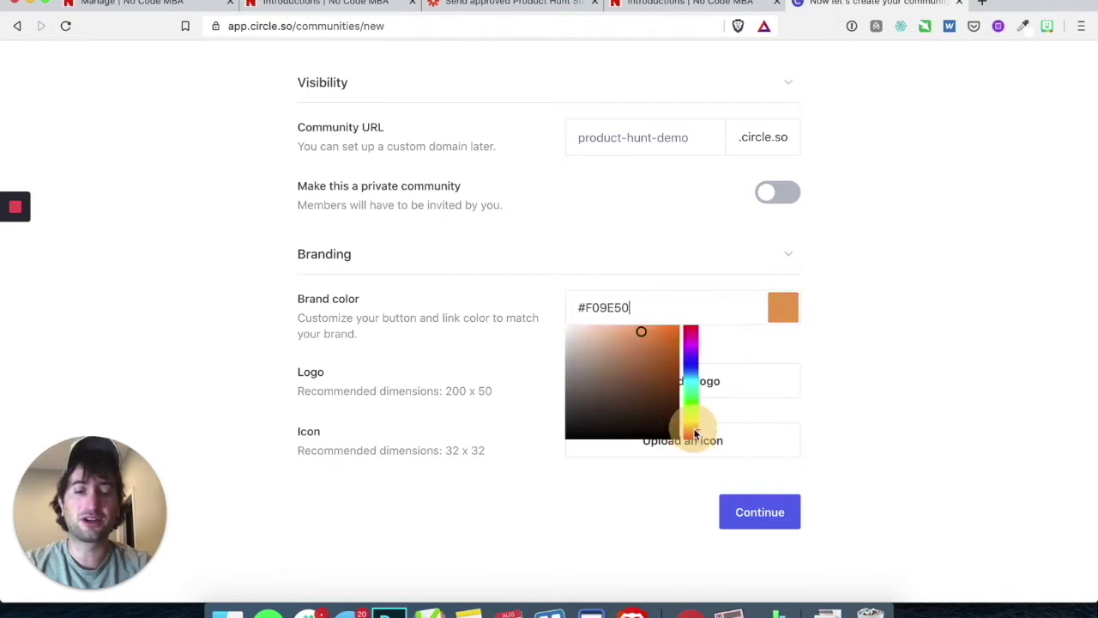
{"action": "left_click", "coordinate": [928, 309]}
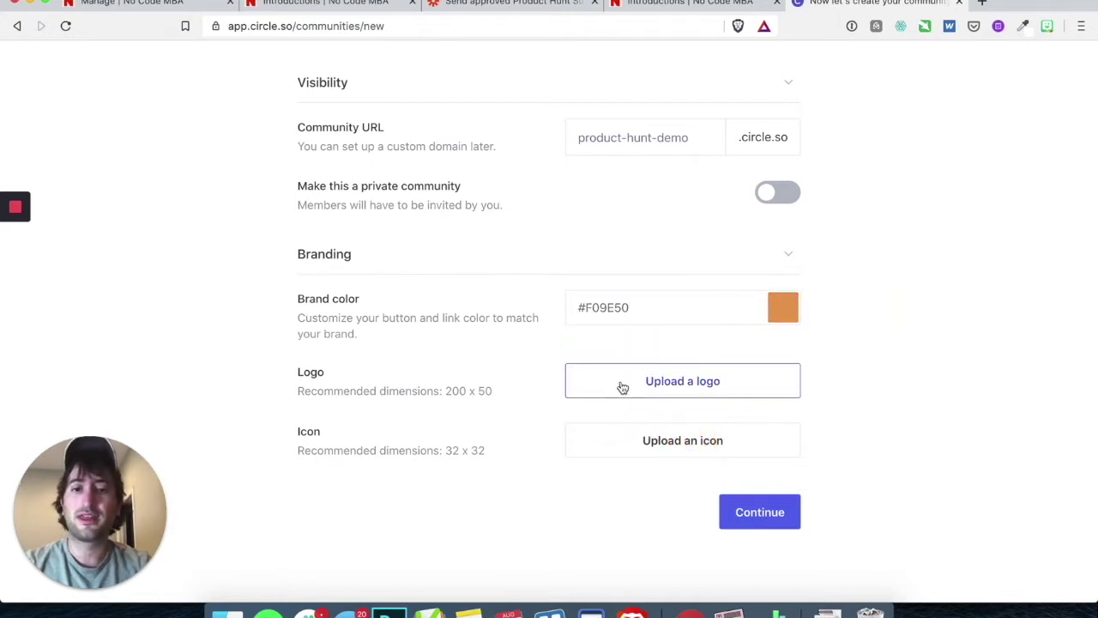
{"action": "left_click", "coordinate": [757, 519]}
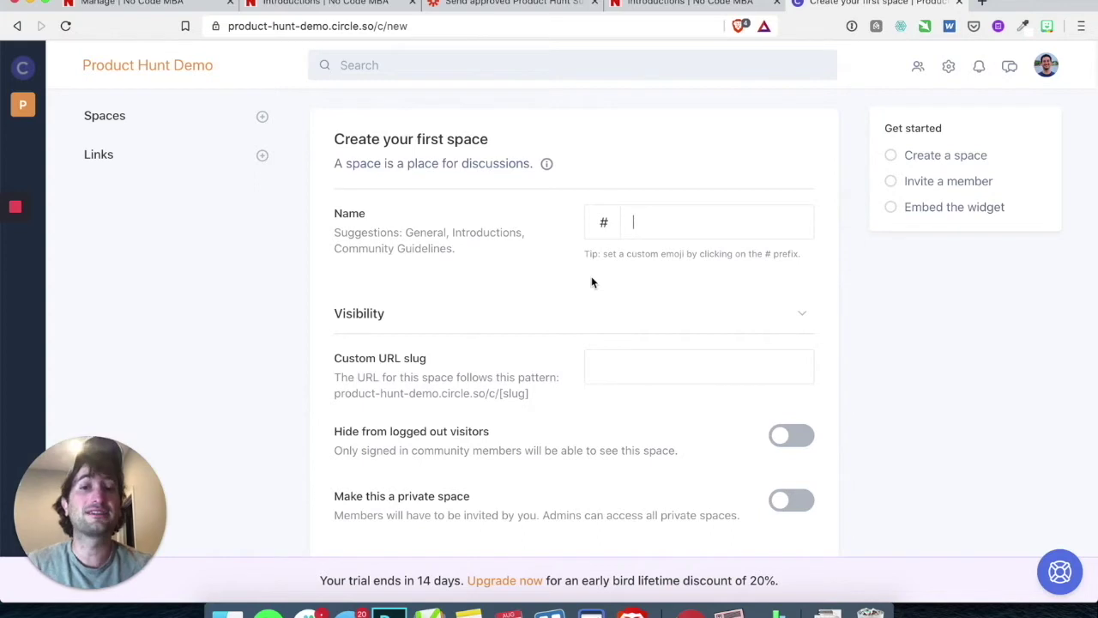
Name the first space 'Products' and give it the Lower Left Paintbrush emoji icon
{"action": "type", "text": "Products"}
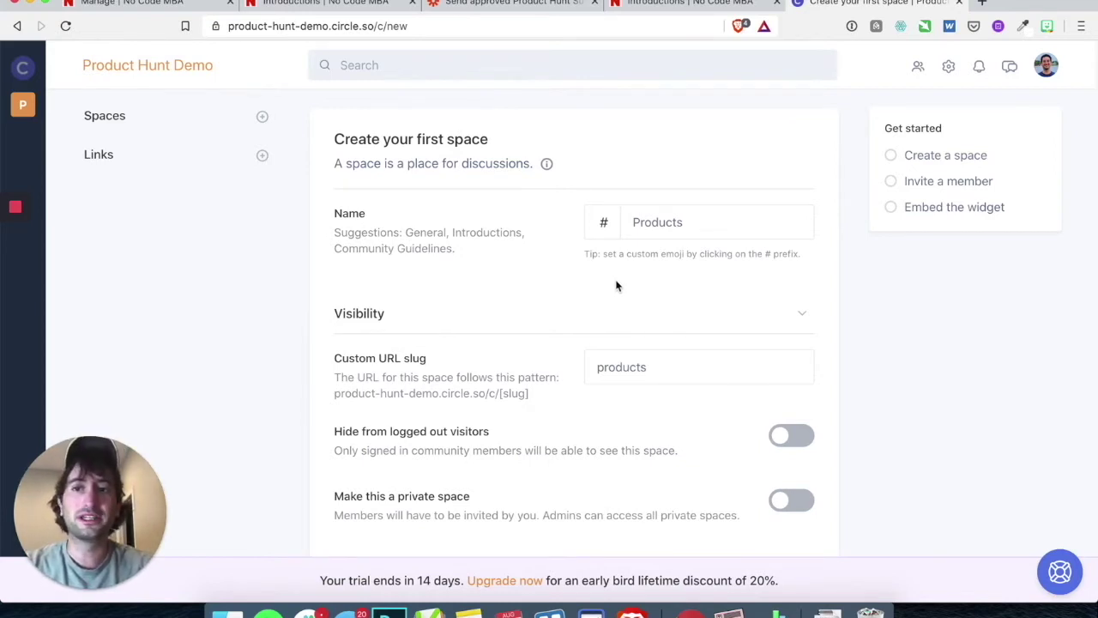
{"action": "left_click", "coordinate": [603, 223]}
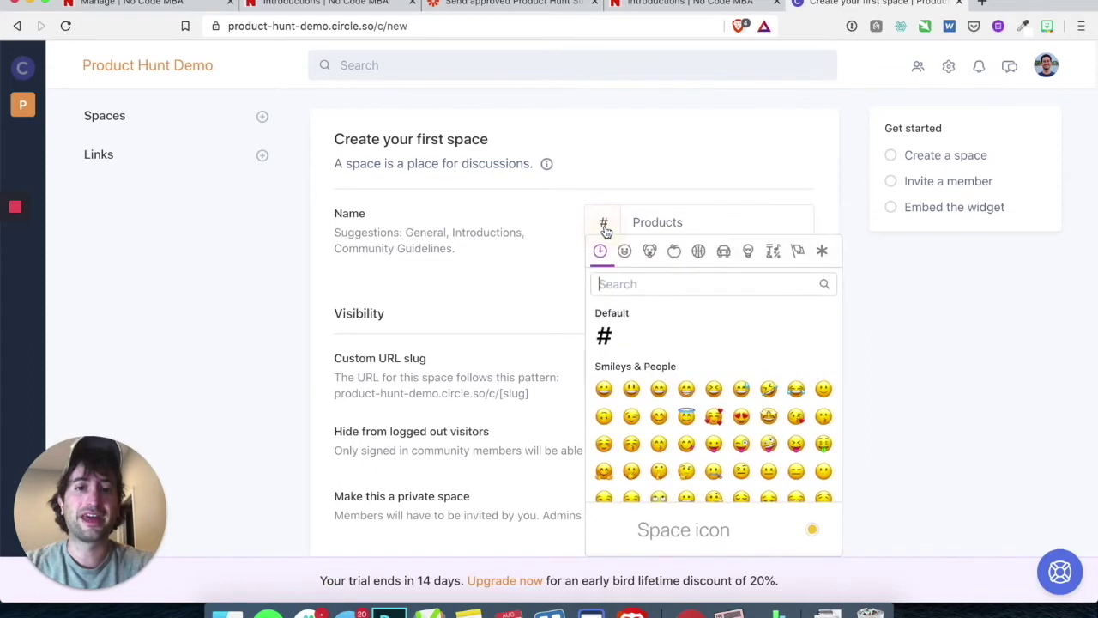
{"action": "scroll", "coordinate": [632, 343], "scroll_direction": "down", "scroll_amount": 1}
{"action": "scroll", "coordinate": [633, 344], "scroll_direction": "up", "scroll_amount": 1}
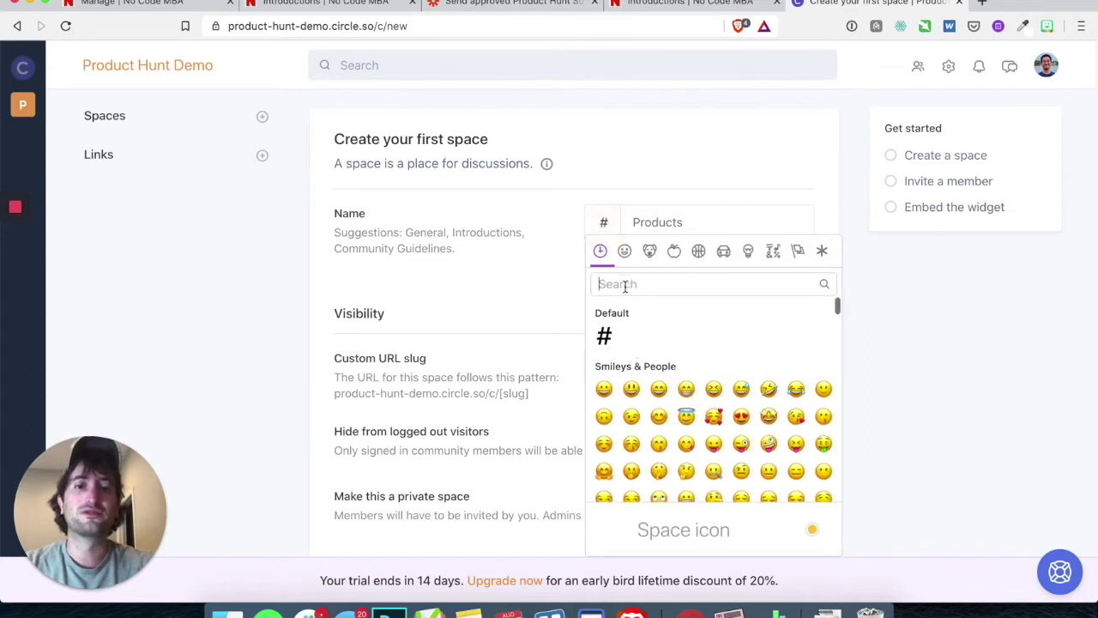
{"action": "type", "text": "pain"}
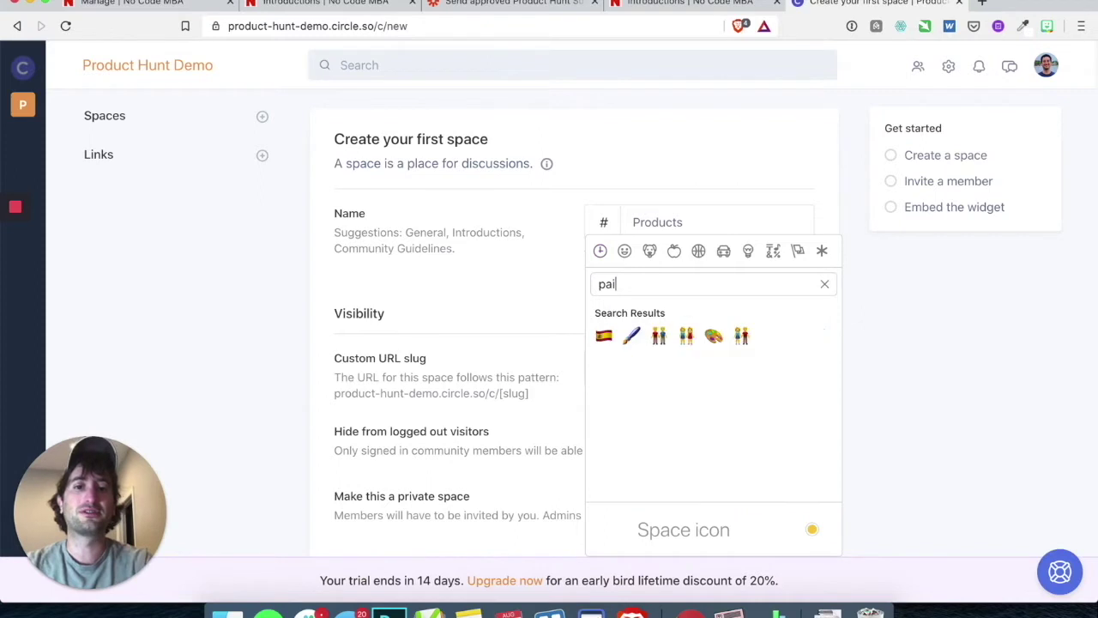
{"action": "left_click", "coordinate": [631, 336]}
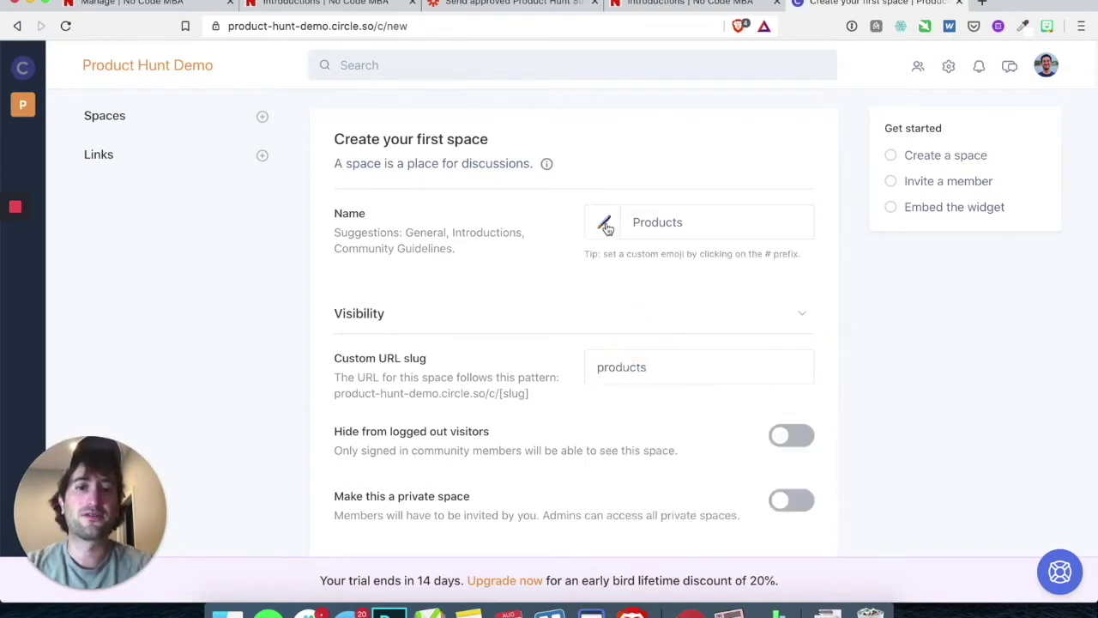
Expand the space form's Default member notifications and Default settings sections
{"action": "scroll", "coordinate": [510, 286], "scroll_direction": "down", "scroll_amount": 2}
{"action": "scroll", "coordinate": [507, 283], "scroll_direction": "down", "scroll_amount": 1}
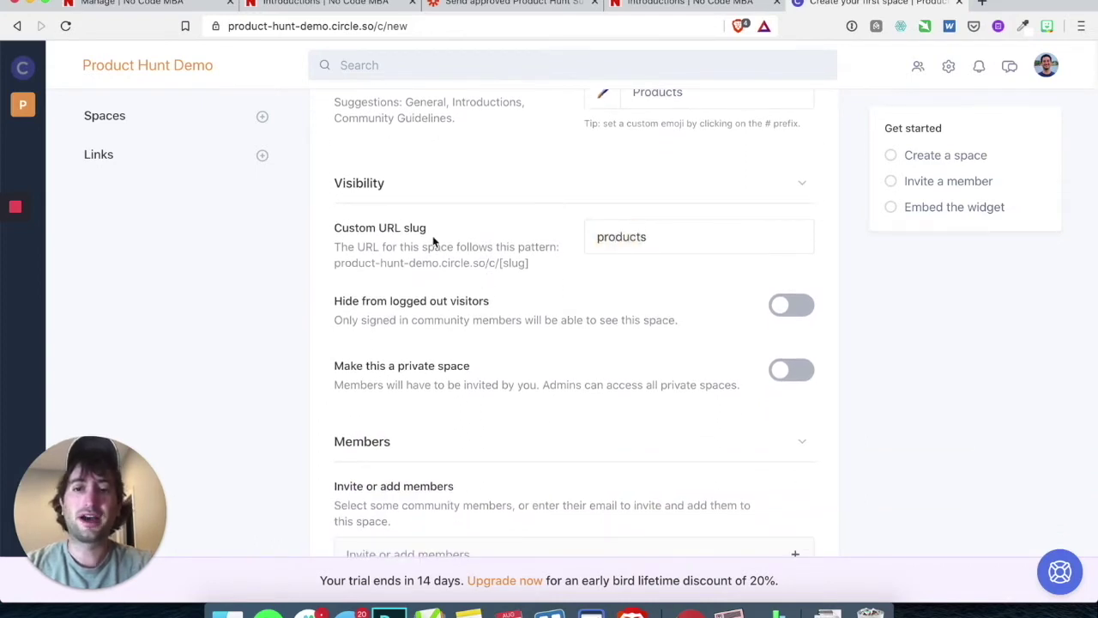
{"action": "scroll", "coordinate": [466, 248], "scroll_direction": "down", "scroll_amount": 1}
{"action": "scroll", "coordinate": [466, 248], "scroll_direction": "down", "scroll_amount": 1}
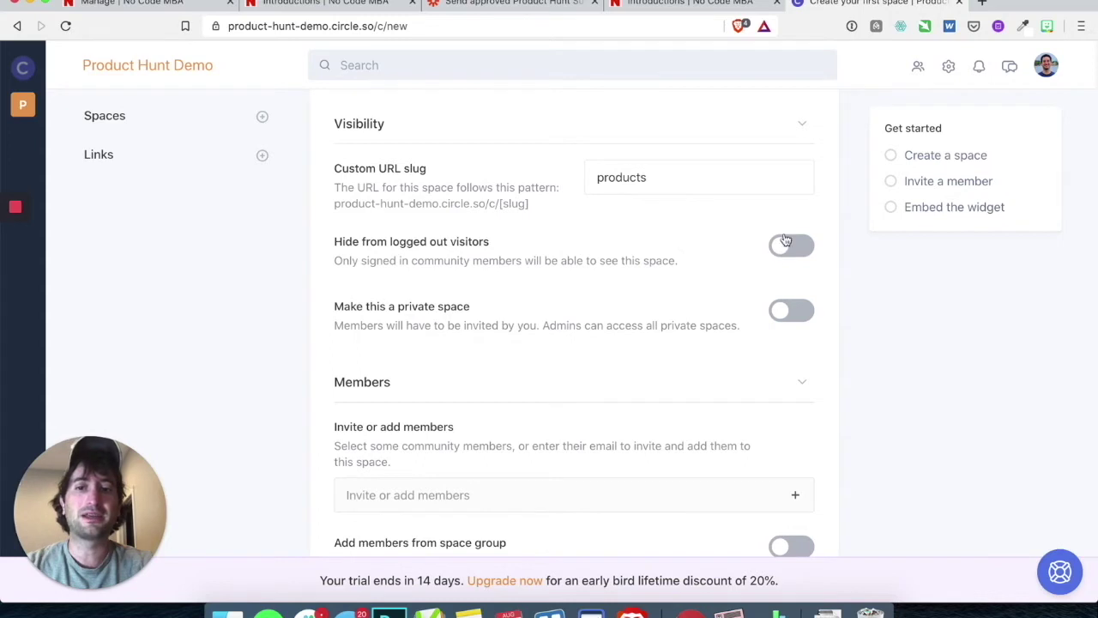
{"action": "scroll", "coordinate": [717, 310], "scroll_direction": "down", "scroll_amount": 1}
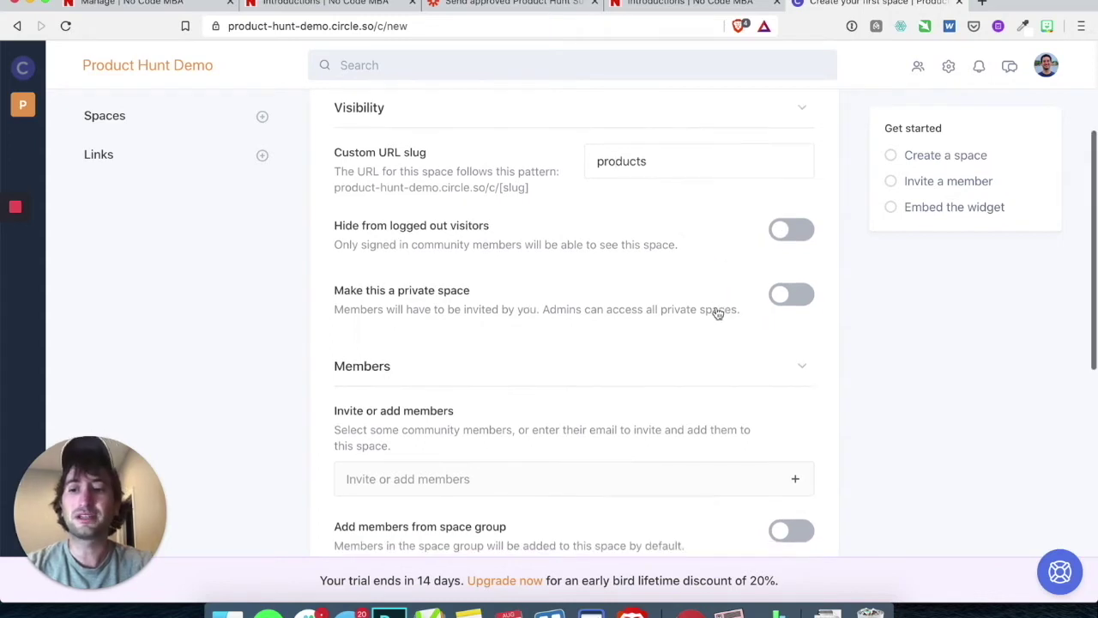
{"action": "scroll", "coordinate": [627, 281], "scroll_direction": "down", "scroll_amount": 1}
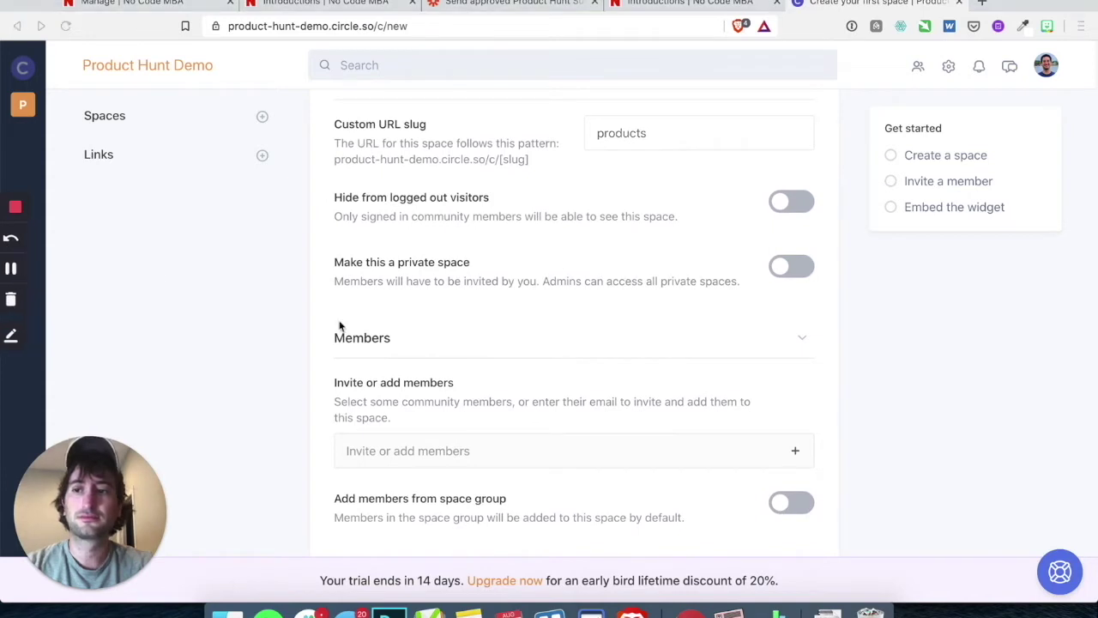
{"action": "scroll", "coordinate": [362, 337], "scroll_direction": "down", "scroll_amount": 3}
{"action": "scroll", "coordinate": [400, 201], "scroll_direction": "down", "scroll_amount": 4}
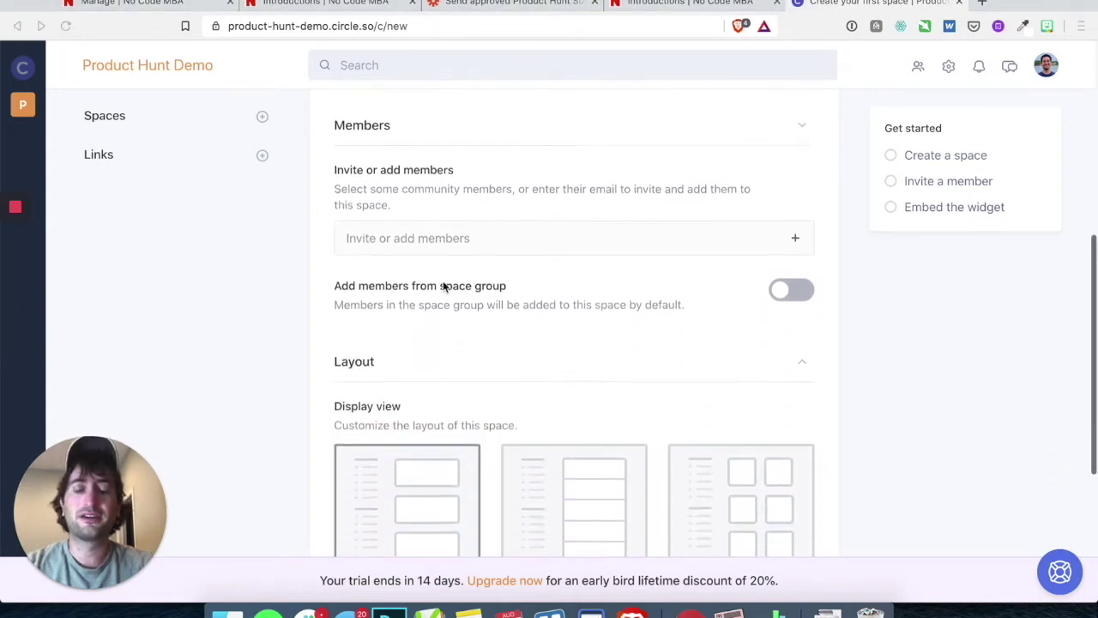
{"action": "scroll", "coordinate": [493, 306], "scroll_direction": "down", "scroll_amount": 5}
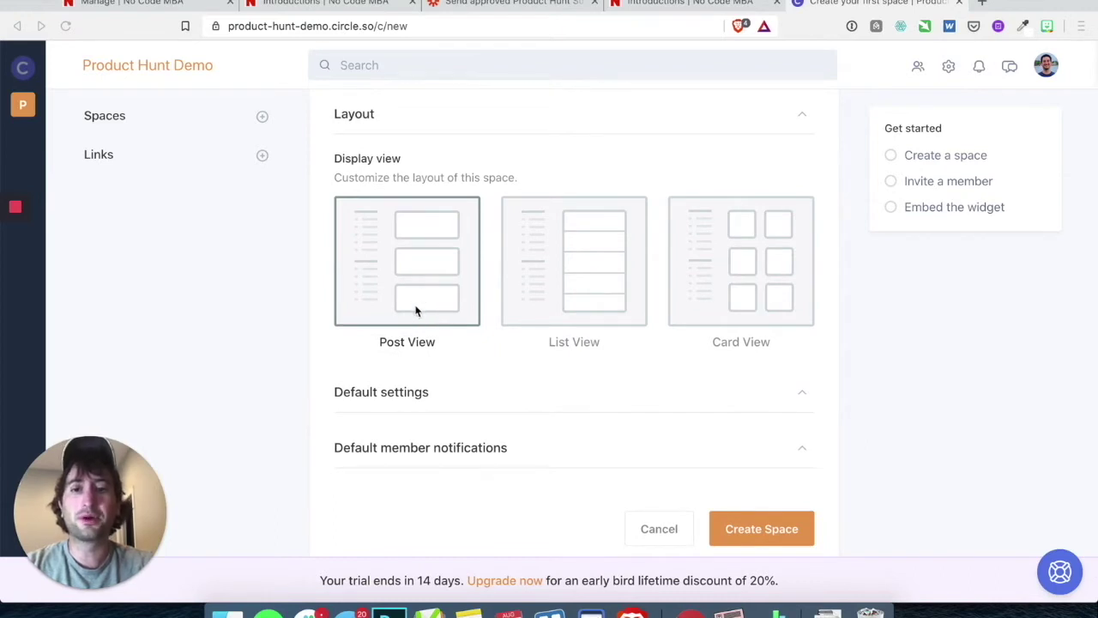
{"action": "scroll", "coordinate": [421, 314], "scroll_direction": "down", "scroll_amount": 1}
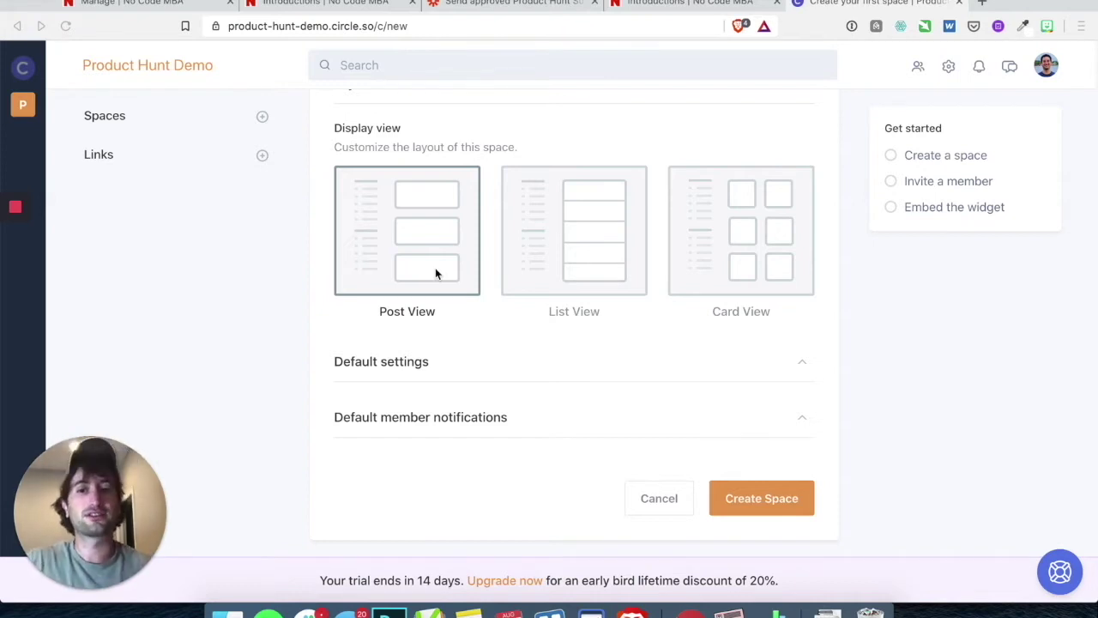
{"action": "scroll", "coordinate": [435, 273], "scroll_direction": "down", "scroll_amount": 1}
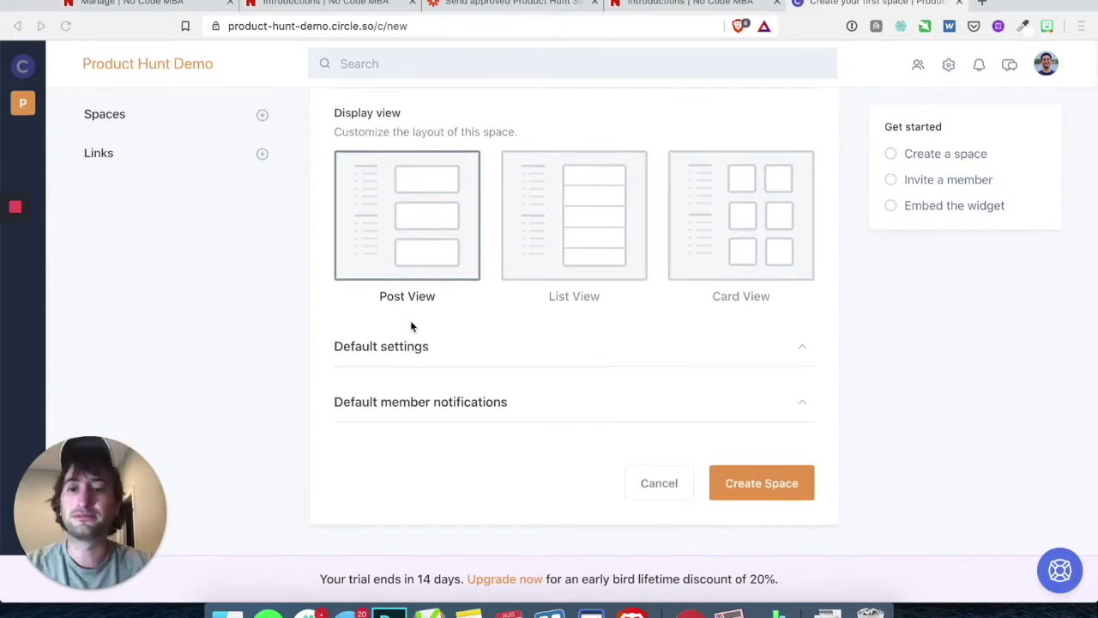
{"action": "left_click", "coordinate": [426, 416]}
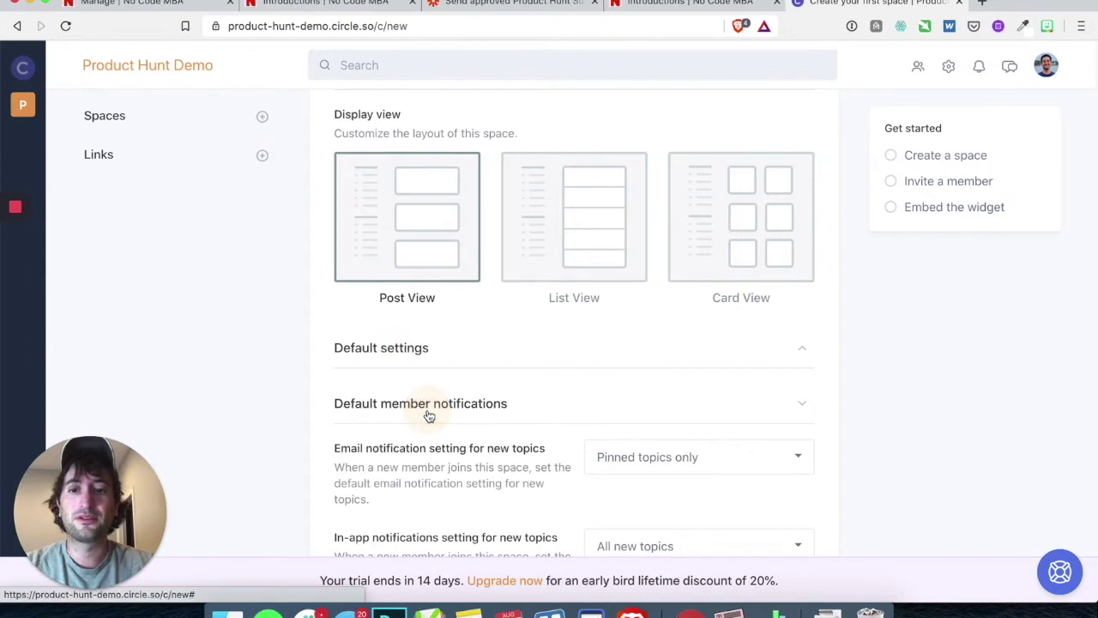
{"action": "left_click", "coordinate": [387, 350]}
Review the expanded default options and create the Products space
{"action": "scroll", "coordinate": [387, 350], "scroll_direction": "down", "scroll_amount": 3}
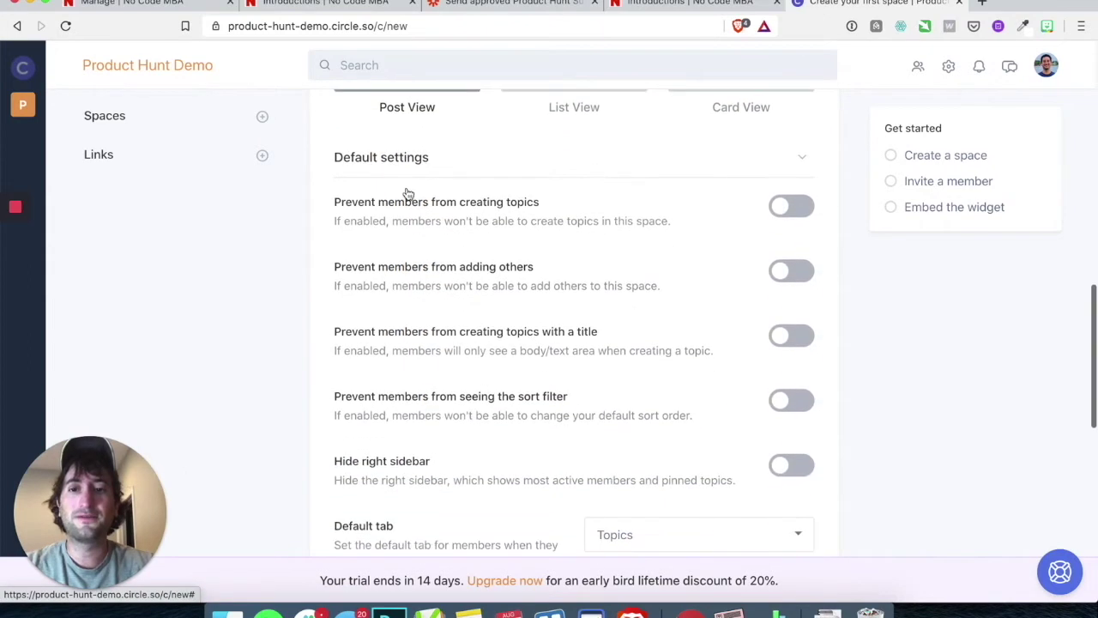
{"action": "scroll", "coordinate": [400, 184], "scroll_direction": "down", "scroll_amount": 5}
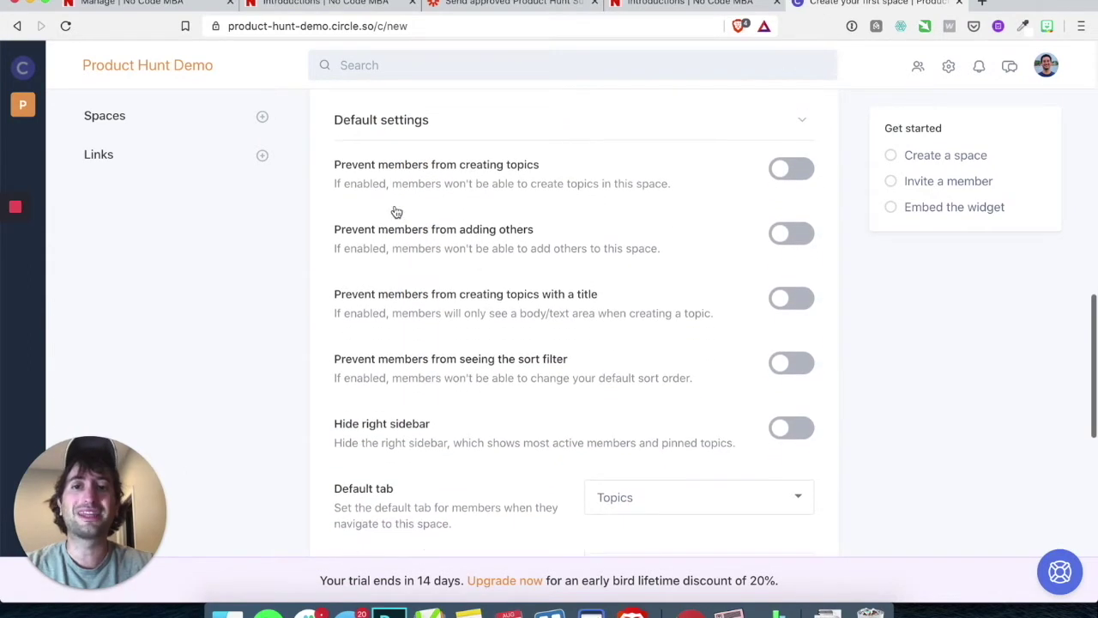
{"action": "scroll", "coordinate": [446, 271], "scroll_direction": "down", "scroll_amount": 10}
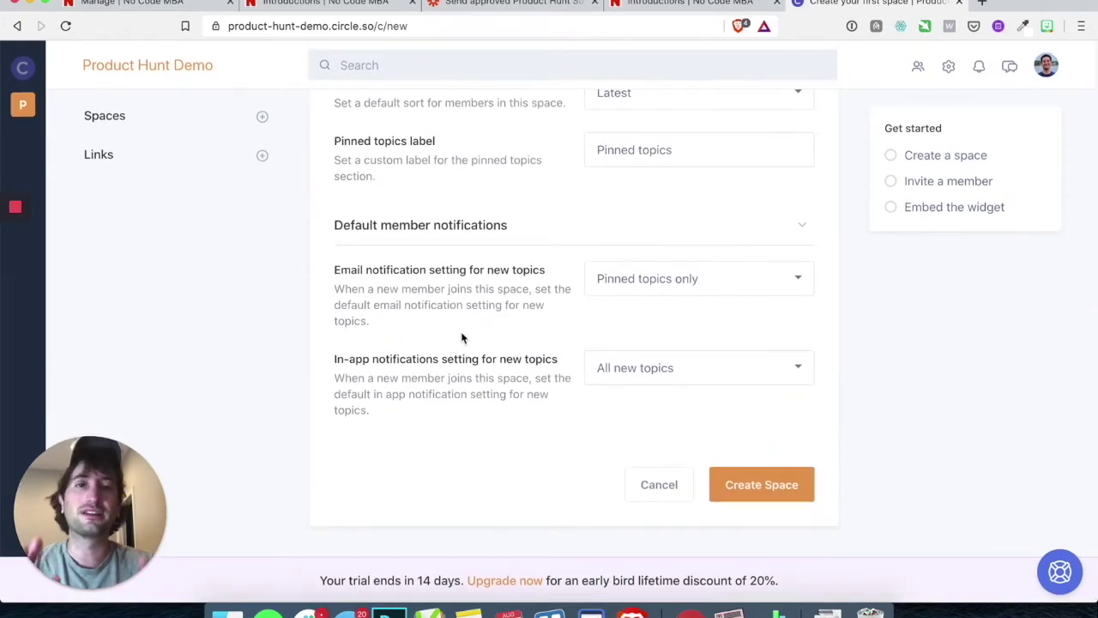
{"action": "scroll", "coordinate": [461, 337], "scroll_direction": "up", "scroll_amount": 6}
{"action": "mouse_move", "coordinate": [16, 273]}
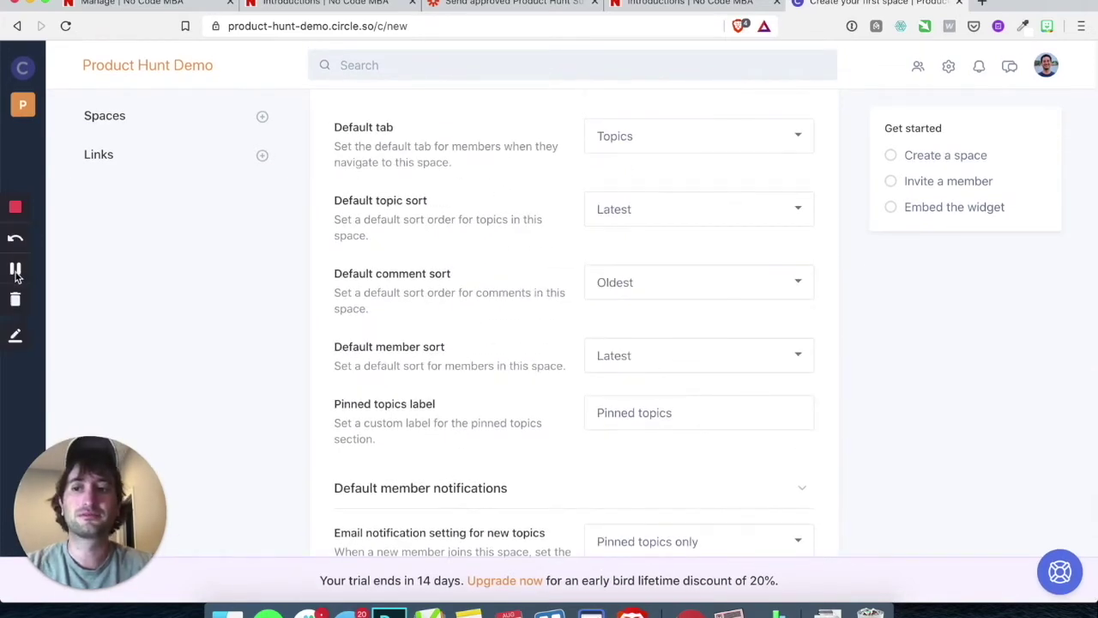
{"action": "scroll", "coordinate": [15, 272], "scroll_direction": "down", "scroll_amount": 6}
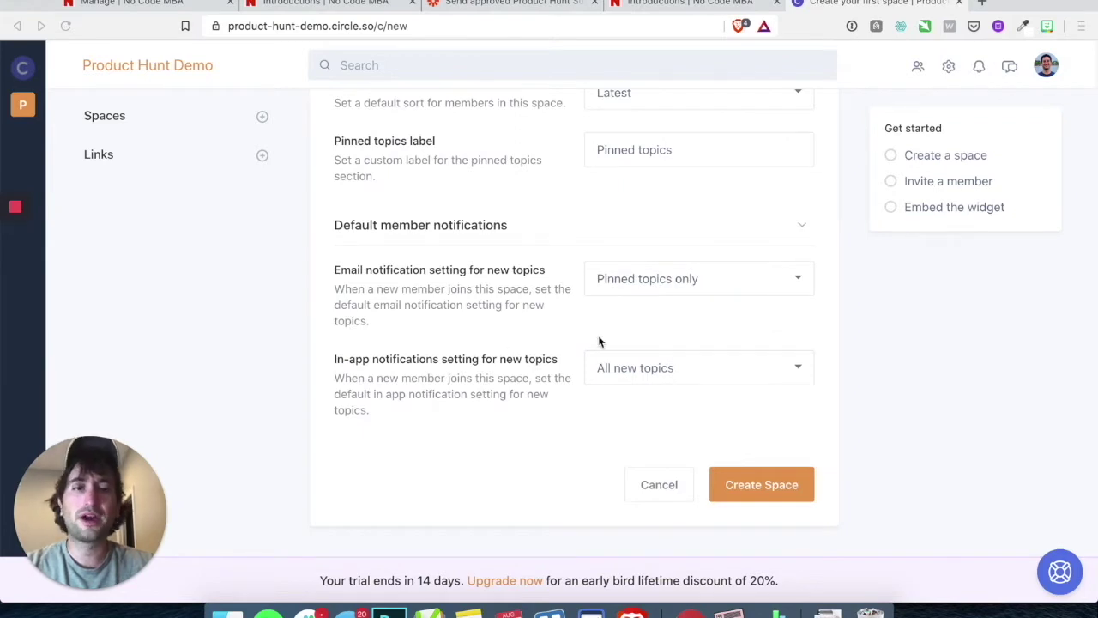
{"action": "left_click", "coordinate": [779, 488]}
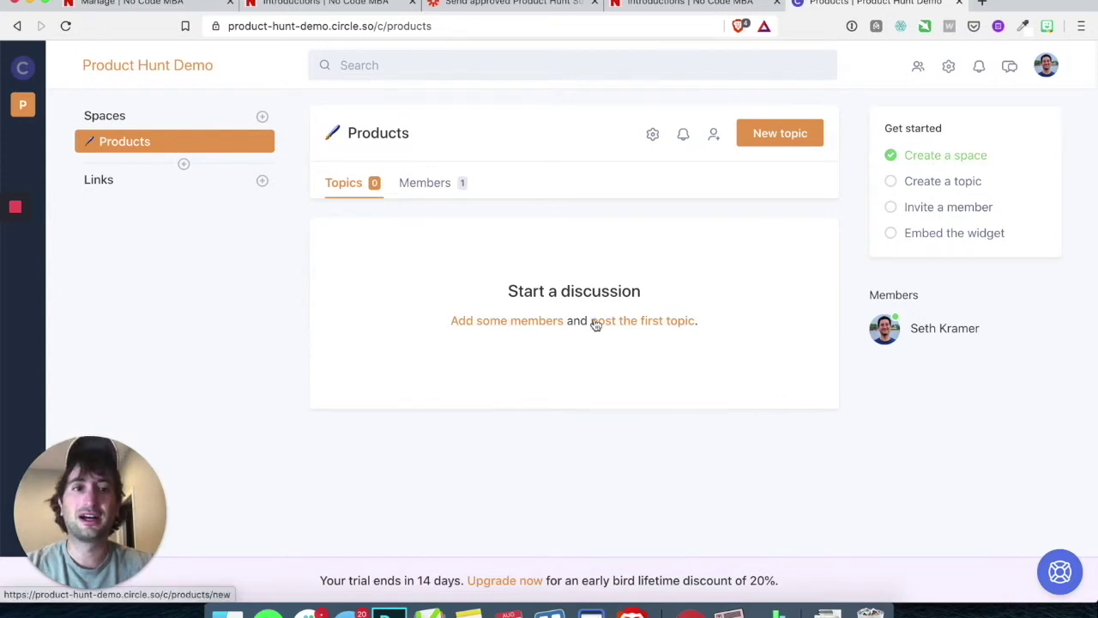
Leave Circle and bring up the Product Hunt site in the Webflow Designer
{"action": "mouse_move", "coordinate": [17, 266]}
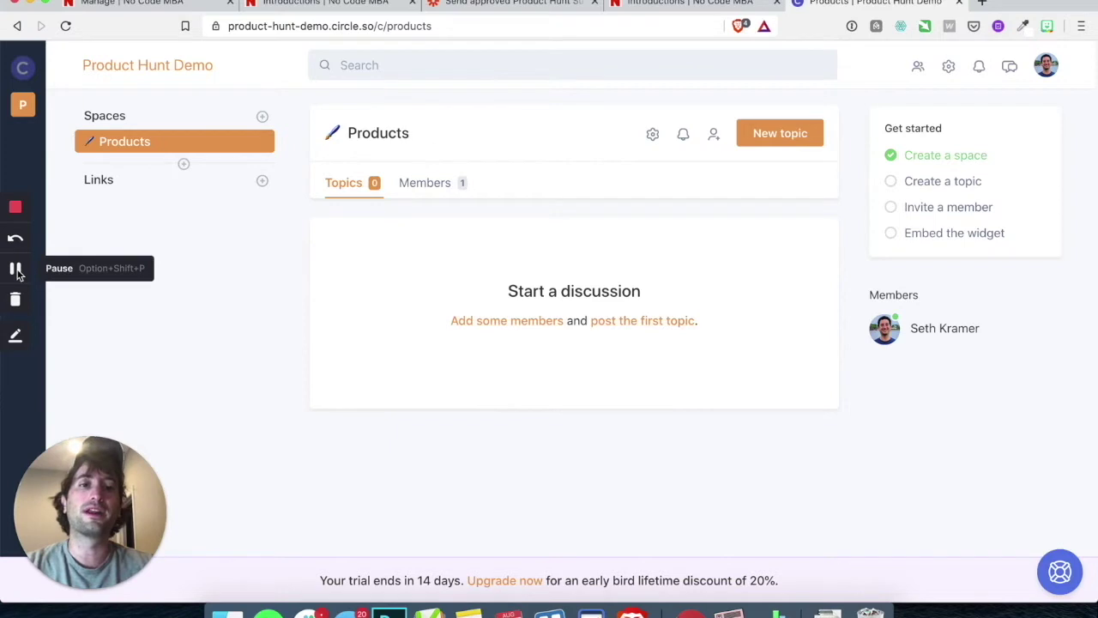
{"action": "left_click", "coordinate": [18, 267]}
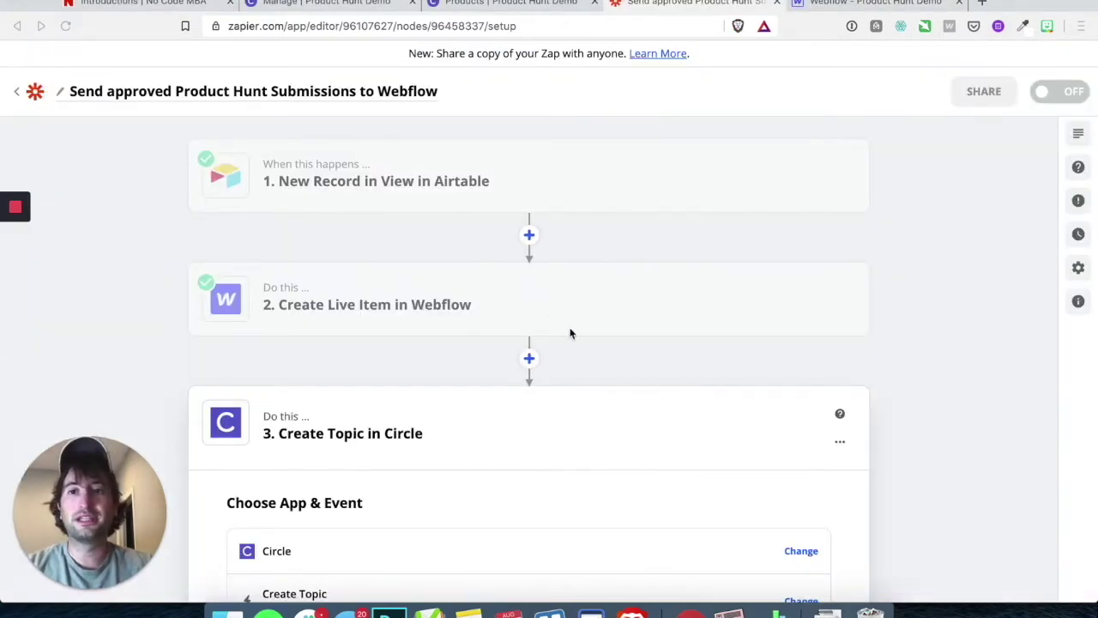
{"action": "scroll", "coordinate": [444, 275], "scroll_direction": "down", "scroll_amount": 3}
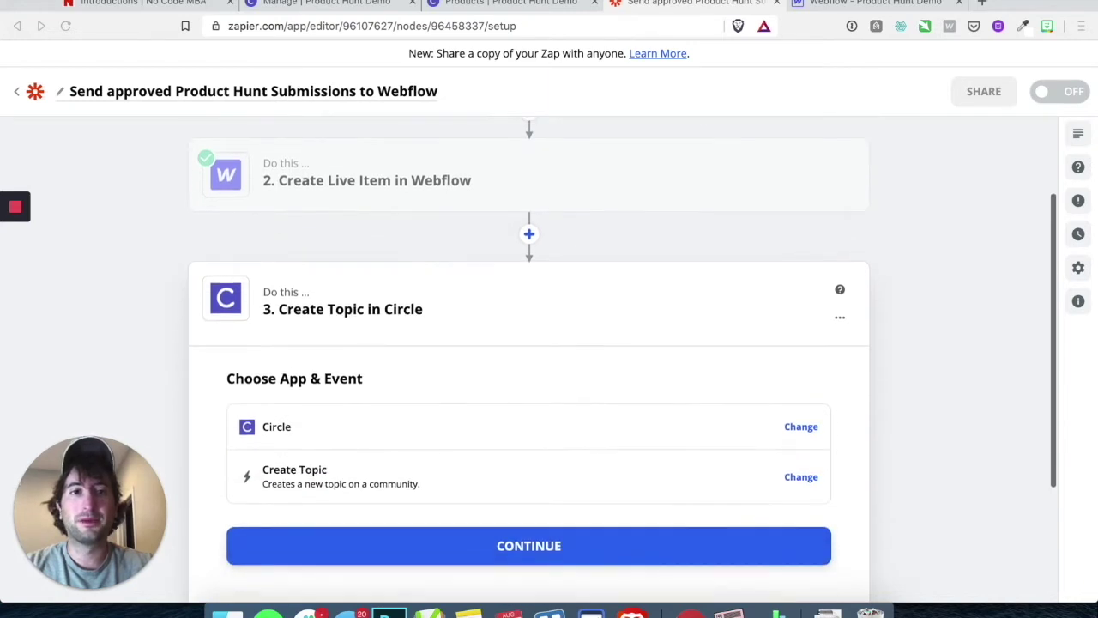
{"action": "left_click", "coordinate": [884, 4]}
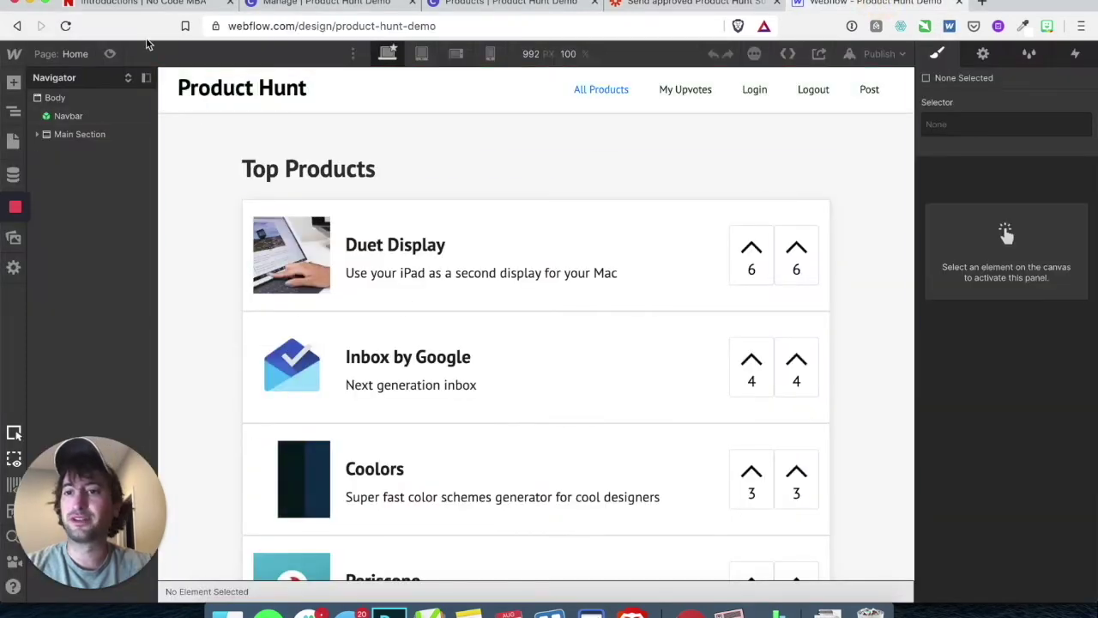
Open the Products Template CMS collection page in Webflow, then return to the Zapier zap
{"action": "left_click", "coordinate": [75, 53]}
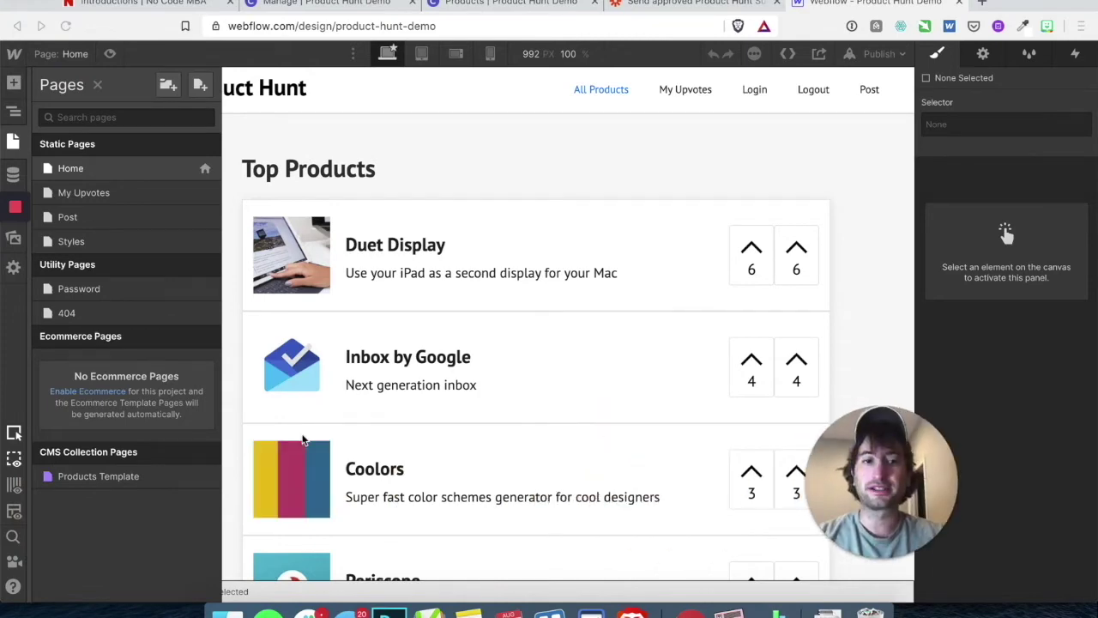
{"action": "left_click", "coordinate": [142, 477]}
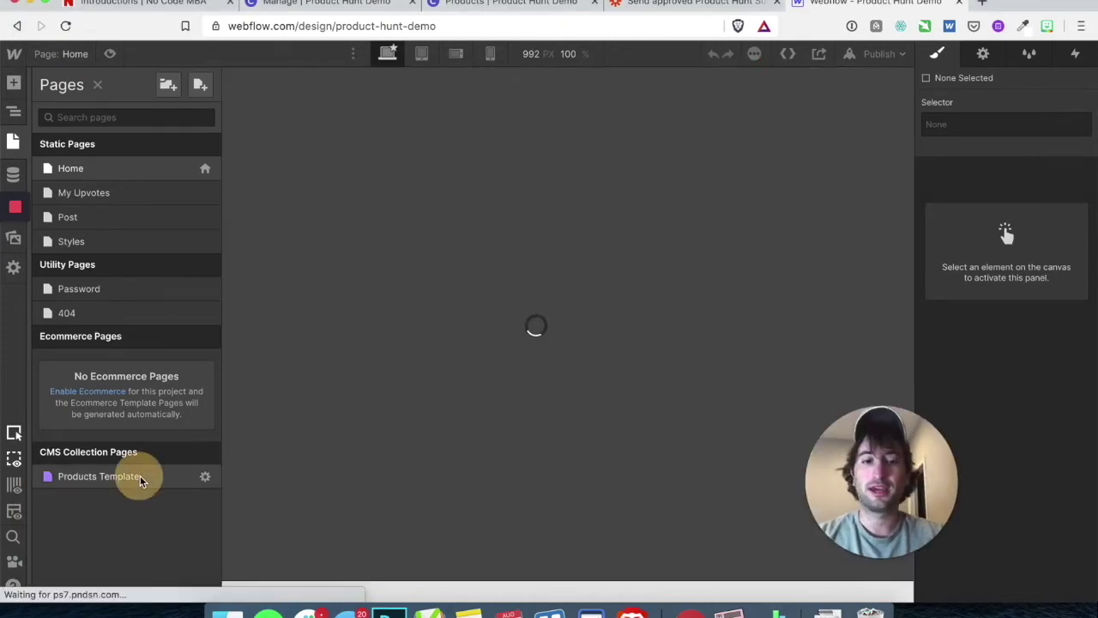
{"action": "scroll", "coordinate": [464, 223], "scroll_direction": "down", "scroll_amount": 3}
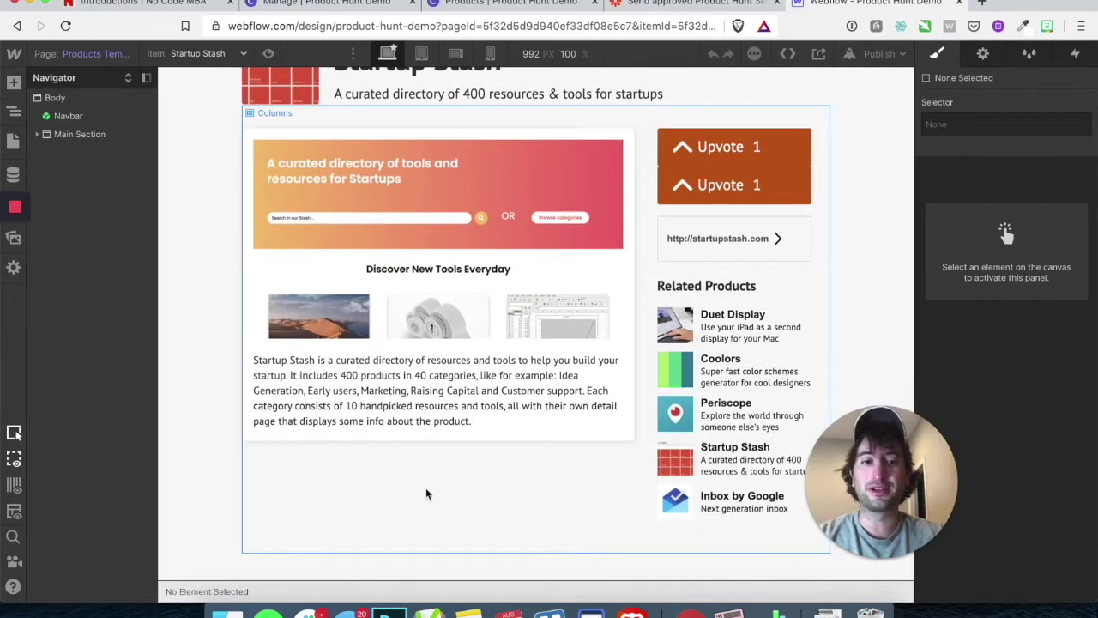
{"action": "left_click", "coordinate": [680, 5]}
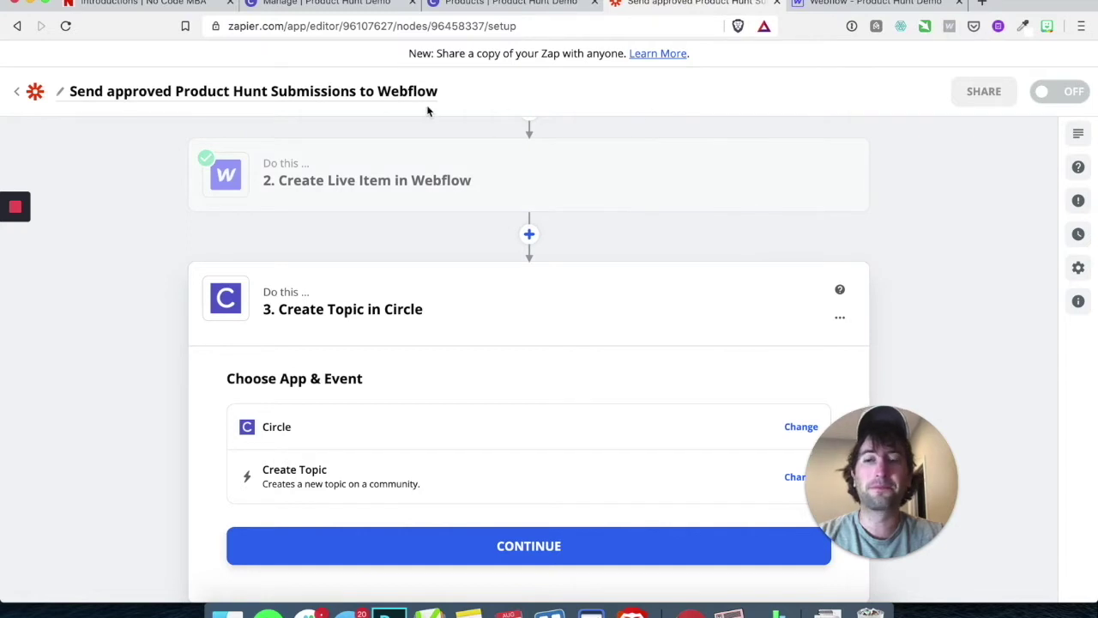
Confirm Circle with the Create Topic event as step 3's app and event
{"action": "scroll", "coordinate": [339, 283], "scroll_direction": "down", "scroll_amount": 2}
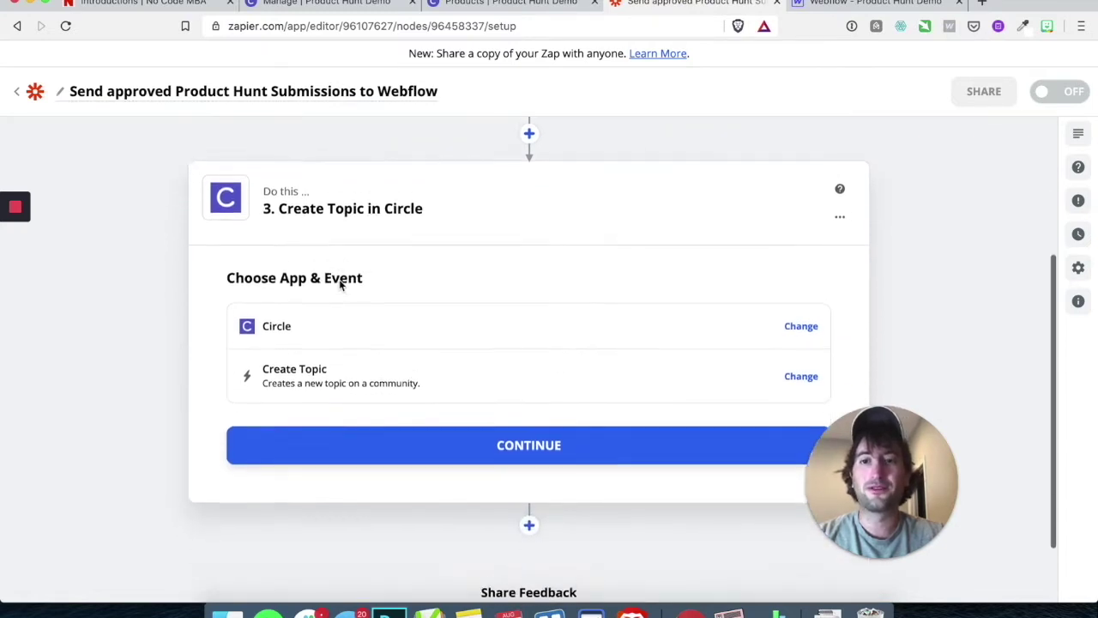
{"action": "scroll", "coordinate": [287, 297], "scroll_direction": "up", "scroll_amount": 5}
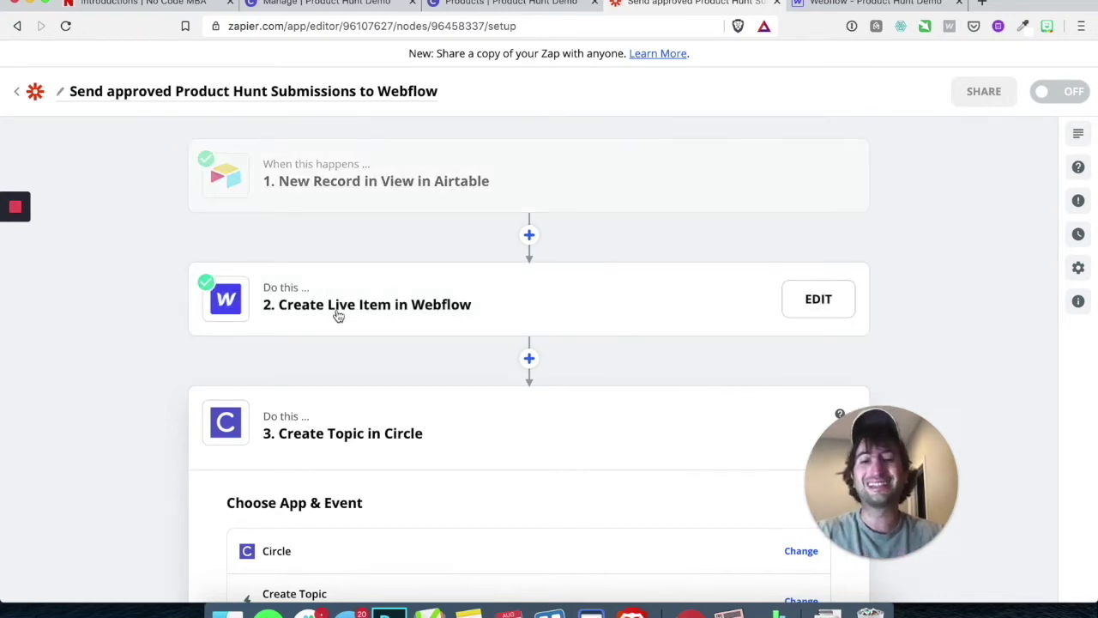
{"action": "scroll", "coordinate": [587, 282], "scroll_direction": "down", "scroll_amount": 2}
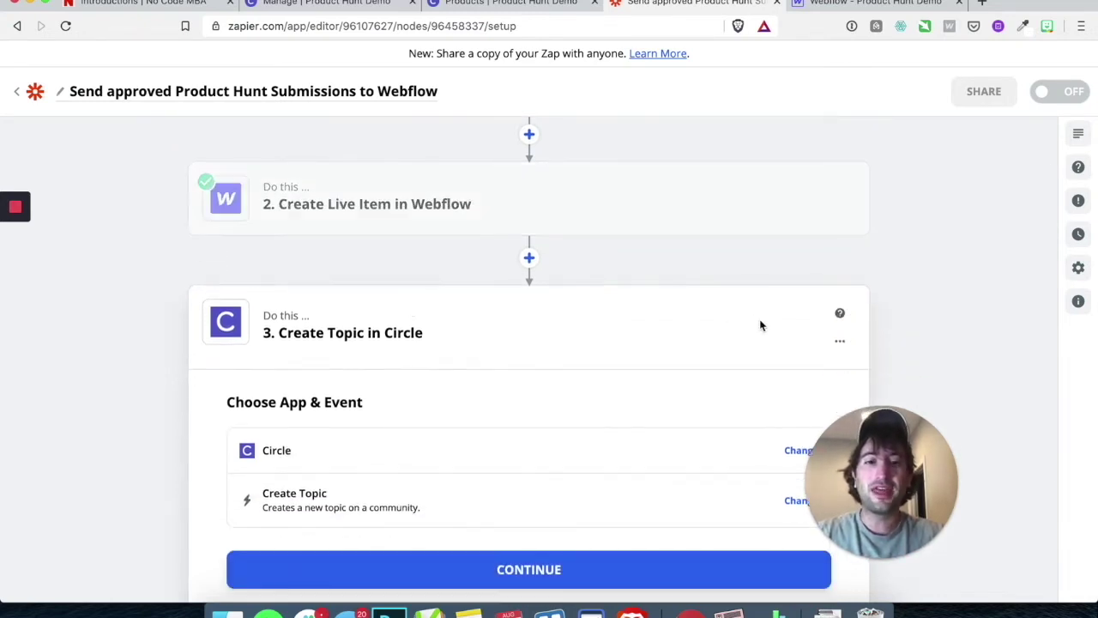
{"action": "scroll", "coordinate": [760, 325], "scroll_direction": "down", "scroll_amount": 4}
{"action": "scroll", "coordinate": [541, 218], "scroll_direction": "up", "scroll_amount": 3}
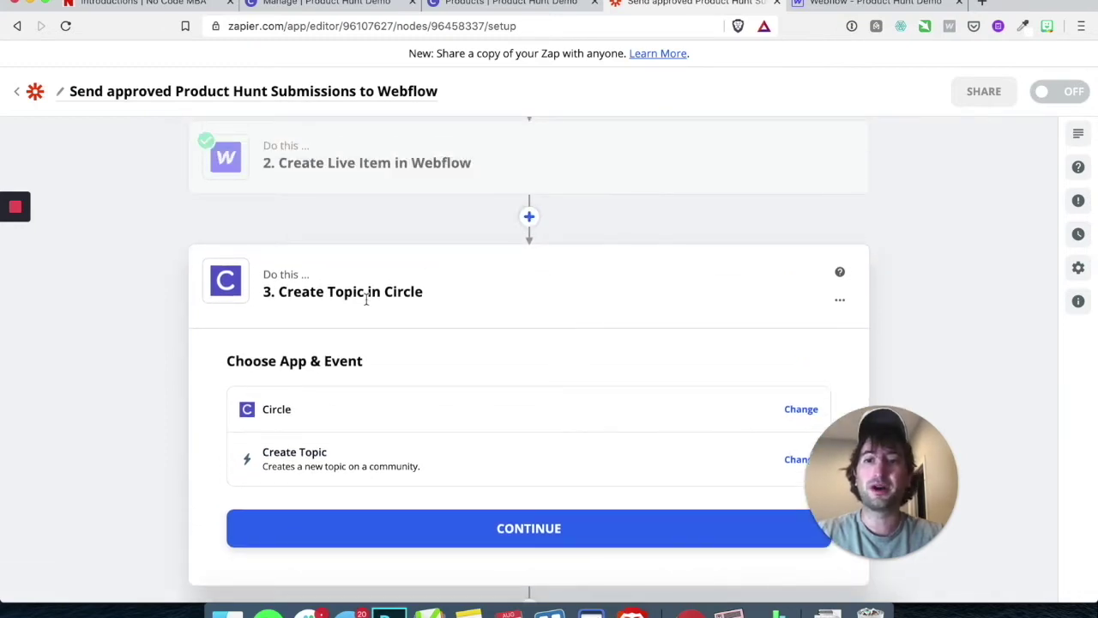
{"action": "scroll", "coordinate": [600, 443], "scroll_direction": "down", "scroll_amount": 2}
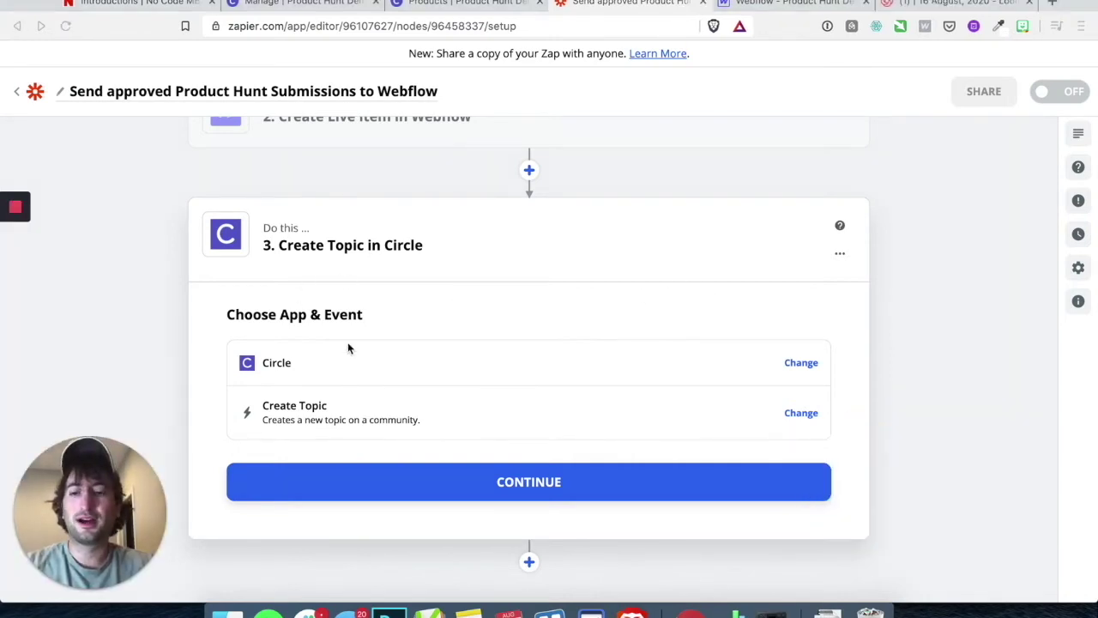
{"action": "scroll", "coordinate": [348, 346], "scroll_direction": "down", "scroll_amount": 1}
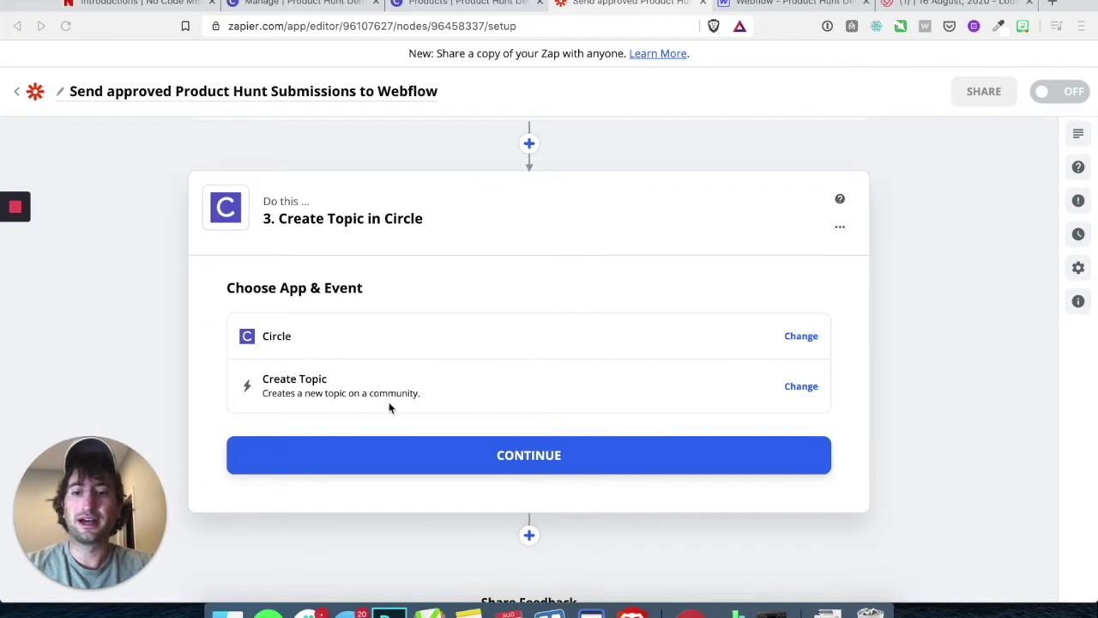
{"action": "left_click", "coordinate": [411, 459]}
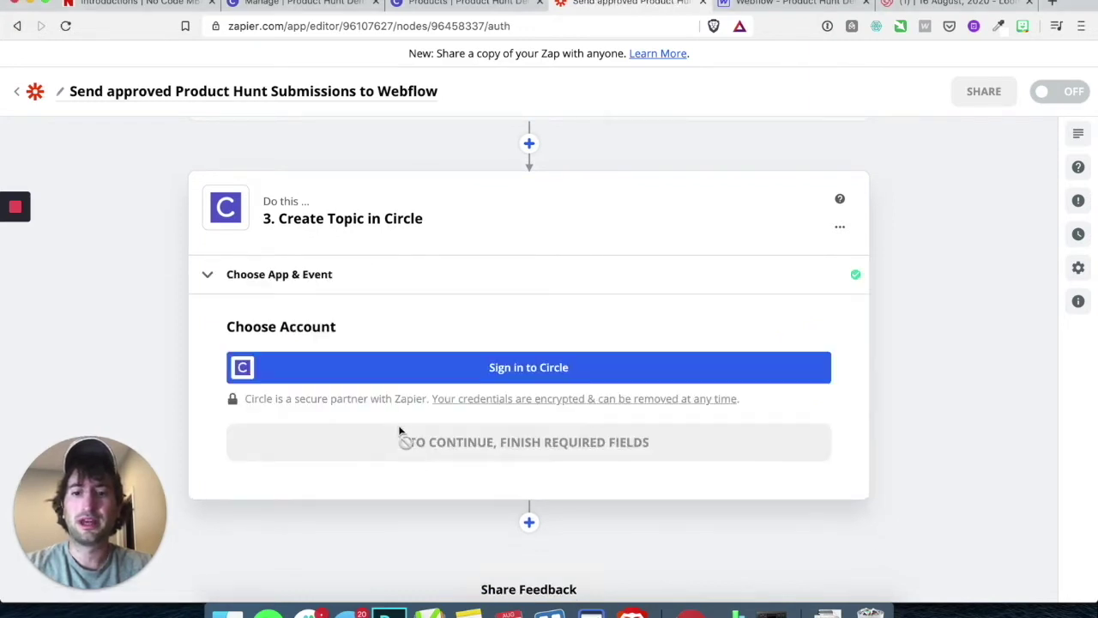
Start the Circle sign-in from Zapier and switch to the Circle community settings
{"action": "left_click", "coordinate": [390, 367]}
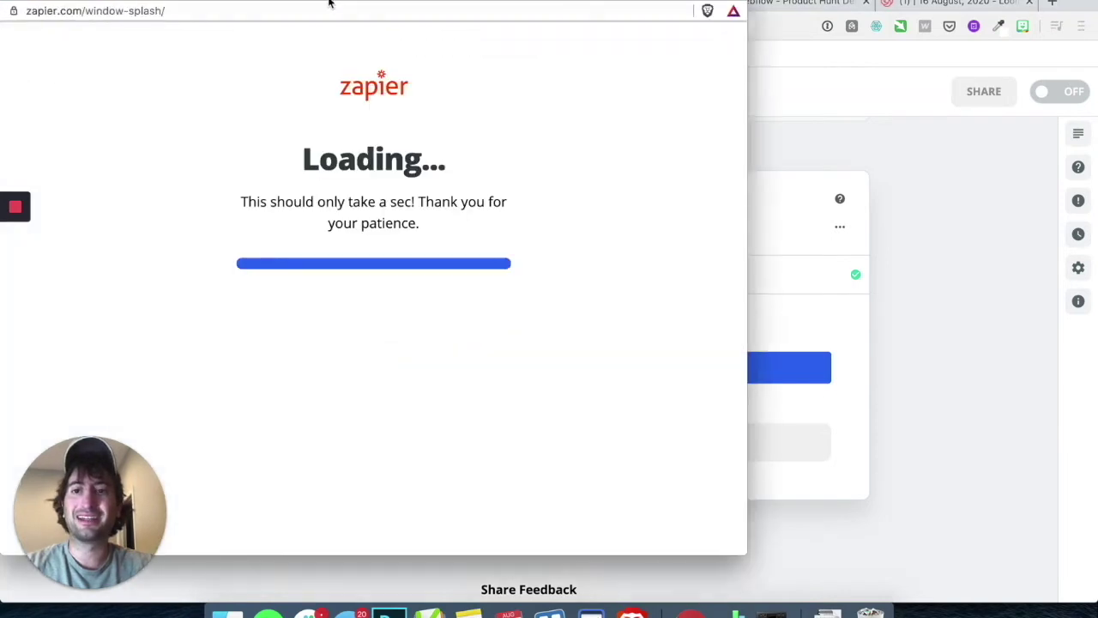
{"action": "left_click_drag", "start_coordinate": [323, 2], "coordinate": [421, 3]}
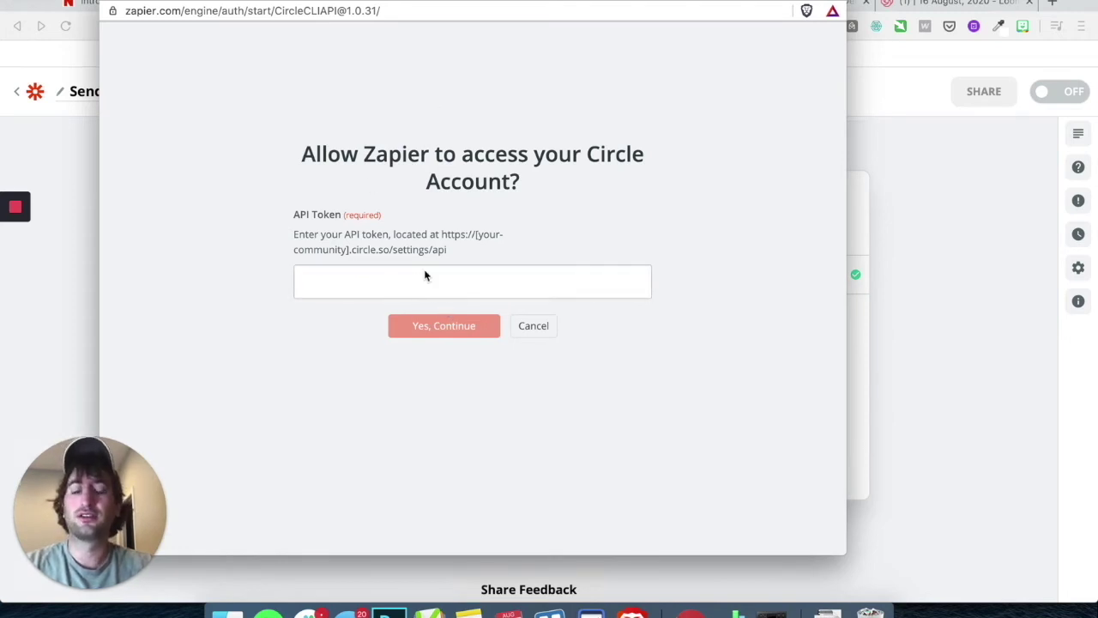
{"action": "left_click_drag", "start_coordinate": [405, 7], "coordinate": [630, 7]}
{"action": "left_click", "coordinate": [202, 171]}
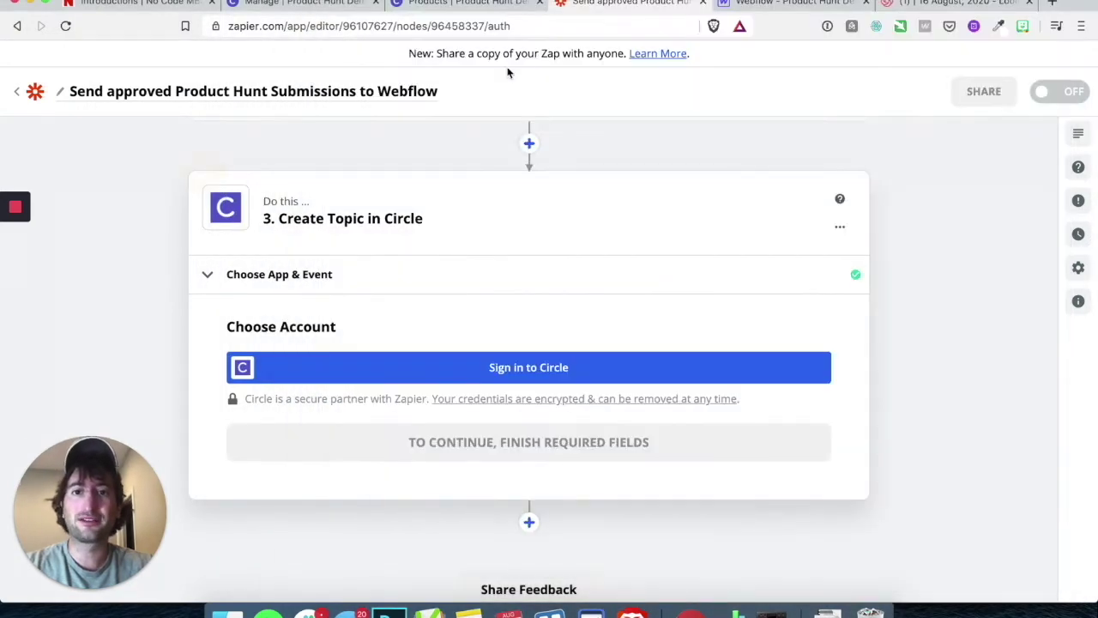
{"action": "left_click", "coordinate": [480, 4]}
{"action": "left_click", "coordinate": [296, 5]}
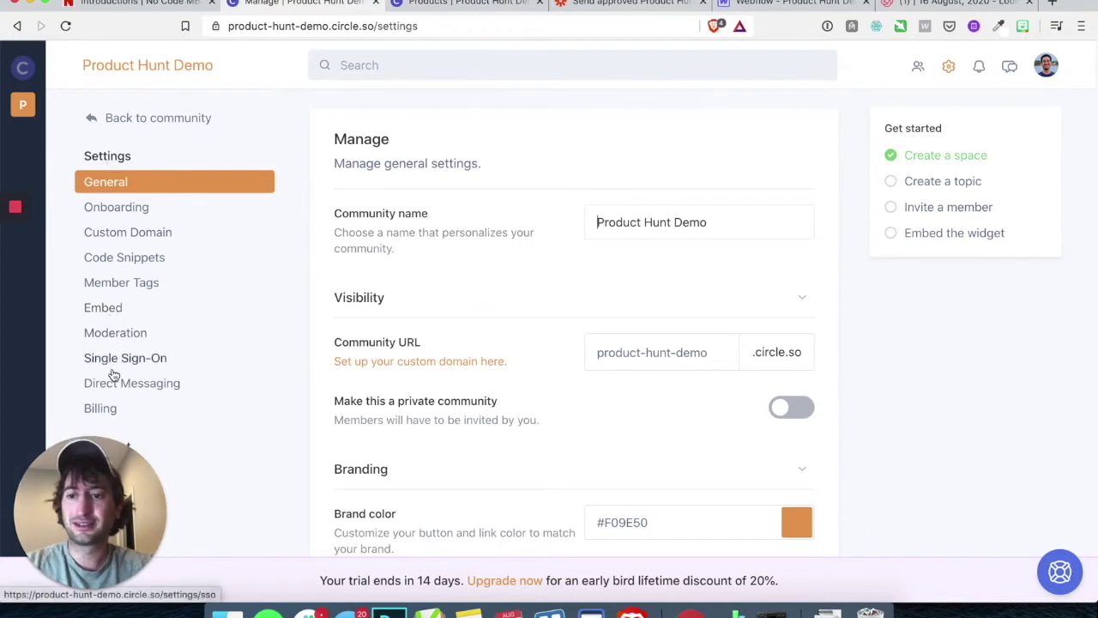
Create a new Circle API token named 'Zapier' in the API settings
{"action": "left_click_drag", "start_coordinate": [102, 459], "coordinate": [1032, 439]}
{"action": "scroll", "coordinate": [252, 308], "scroll_direction": "down", "scroll_amount": 3}
{"action": "scroll", "coordinate": [252, 308], "scroll_direction": "down", "scroll_amount": 3}
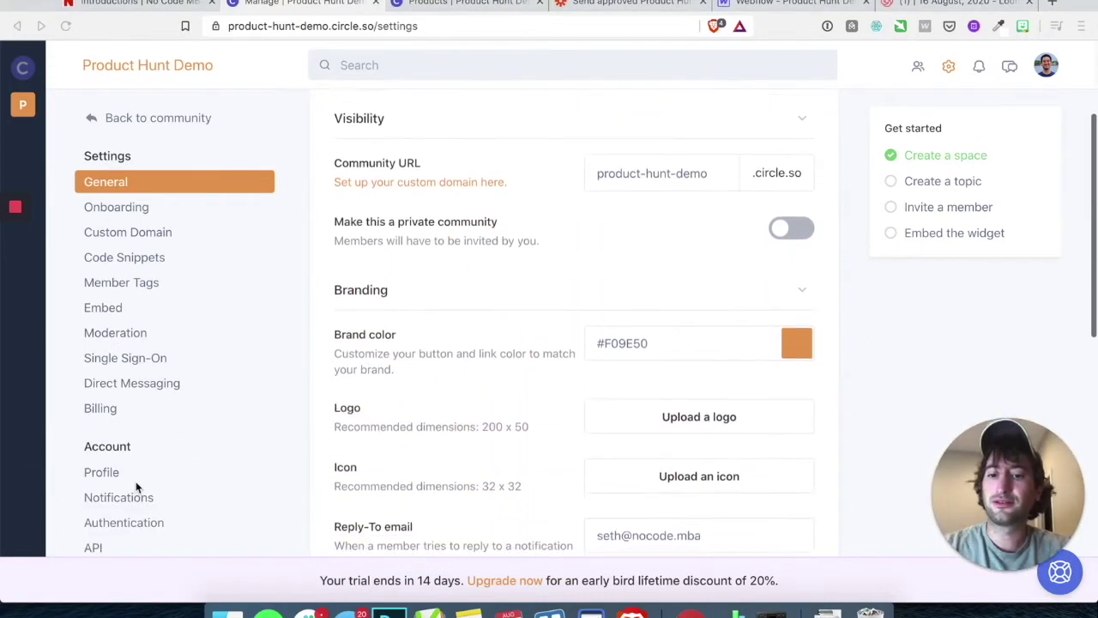
{"action": "left_click", "coordinate": [95, 549]}
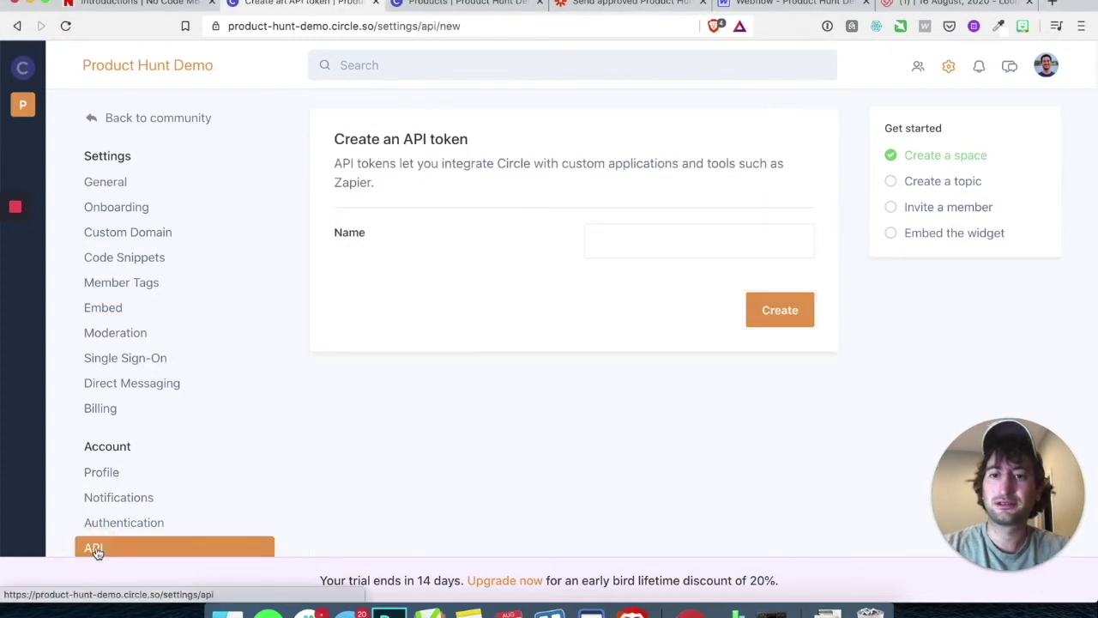
{"action": "left_click", "coordinate": [611, 238]}
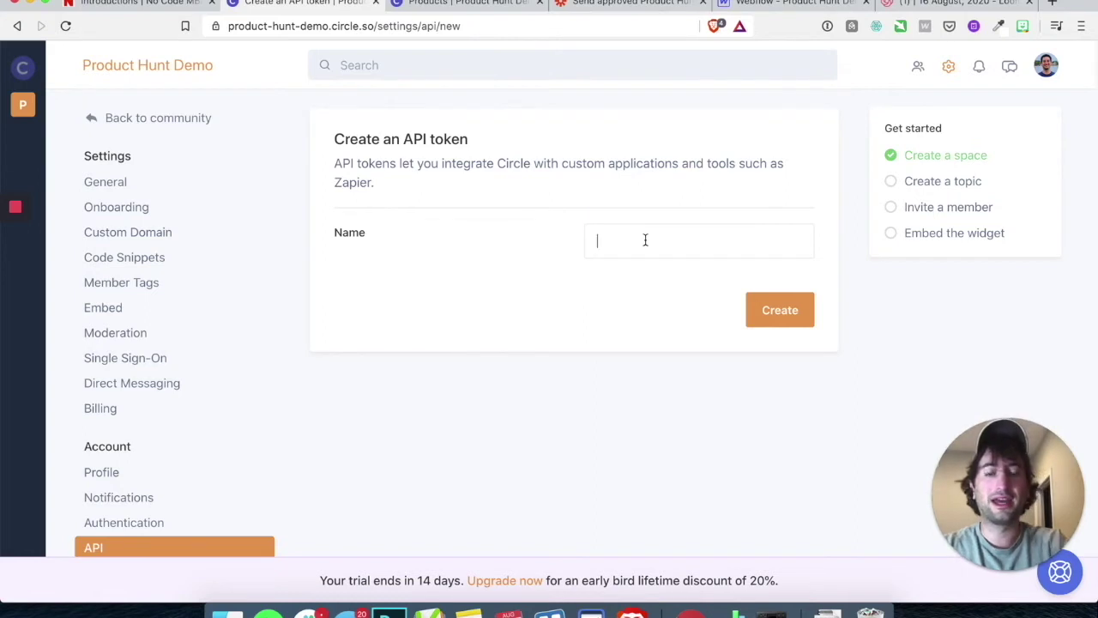
{"action": "type", "text": "Zapier"}
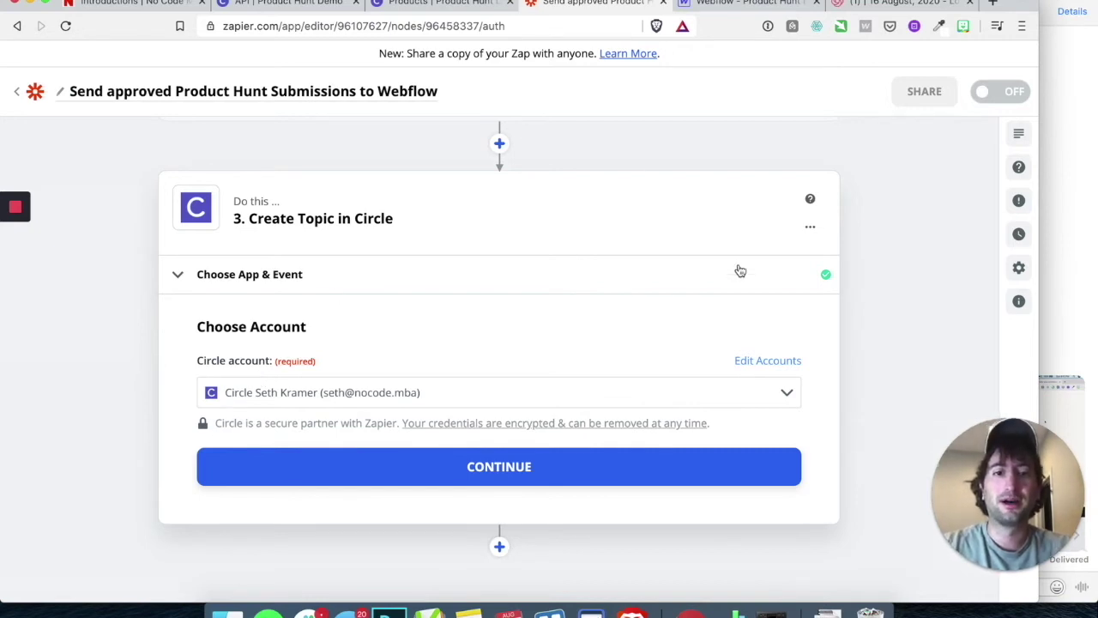
Keep the existing Circle account and continue to the Customize Topic fields
{"action": "scroll", "coordinate": [856, 336], "scroll_direction": "down", "scroll_amount": 3}
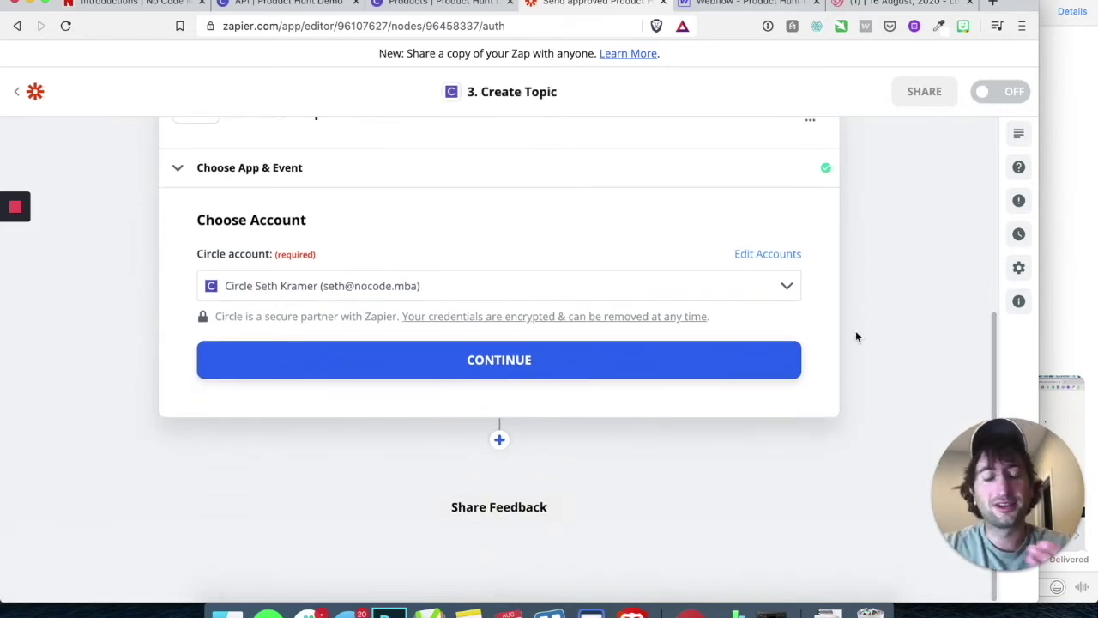
{"action": "scroll", "coordinate": [856, 360], "scroll_direction": "up", "scroll_amount": 2}
{"action": "left_click", "coordinate": [304, 338]}
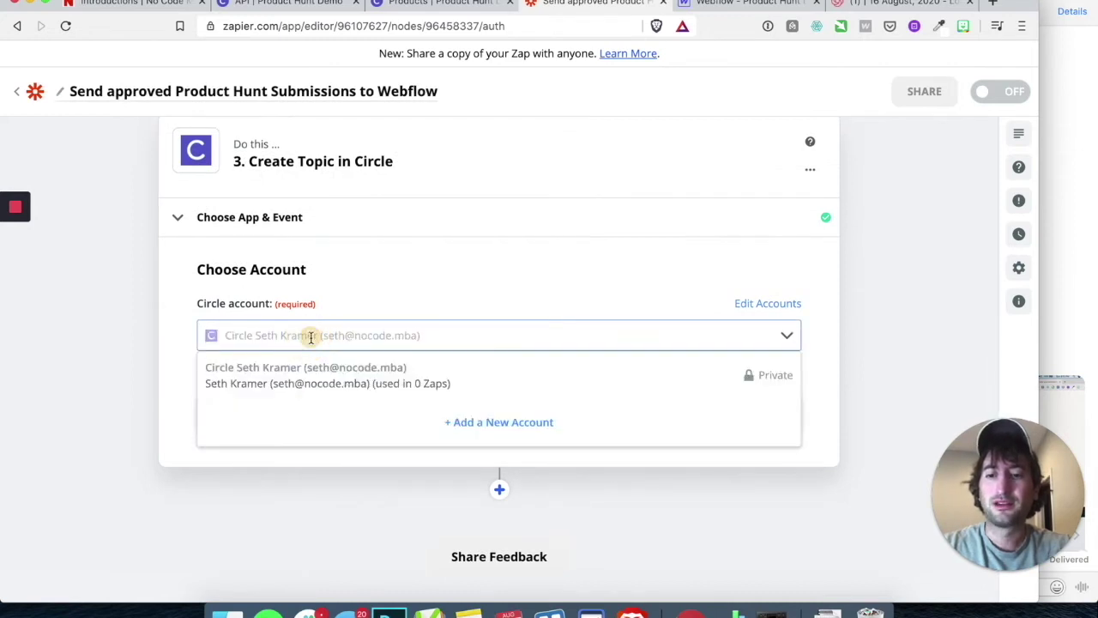
{"action": "left_click", "coordinate": [314, 337]}
{"action": "left_click", "coordinate": [400, 411]}
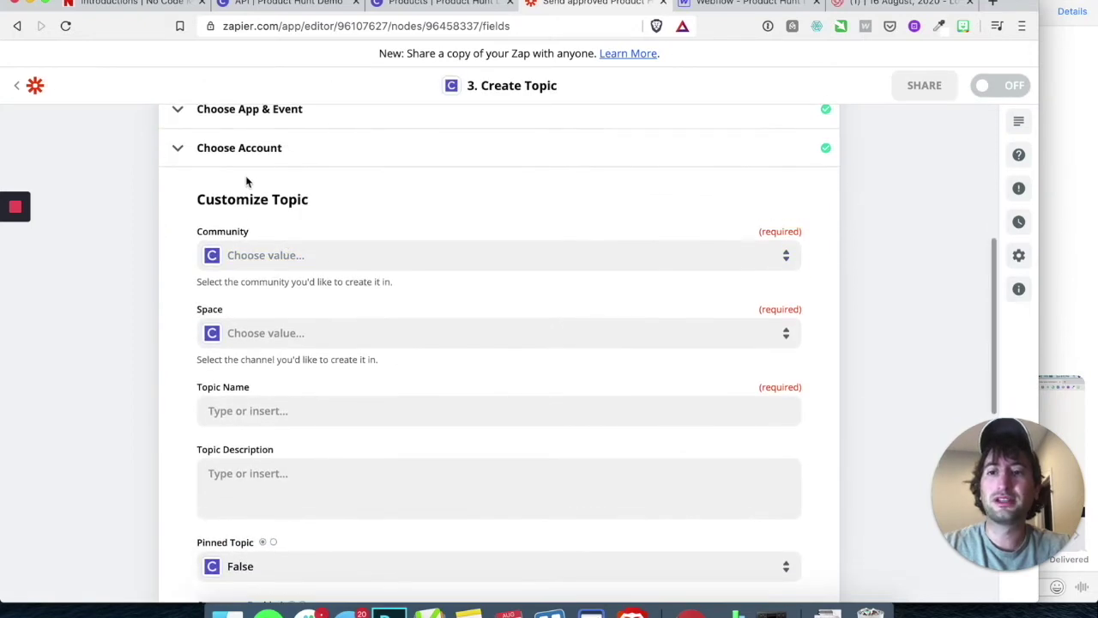
{"action": "left_click", "coordinate": [324, 266]}
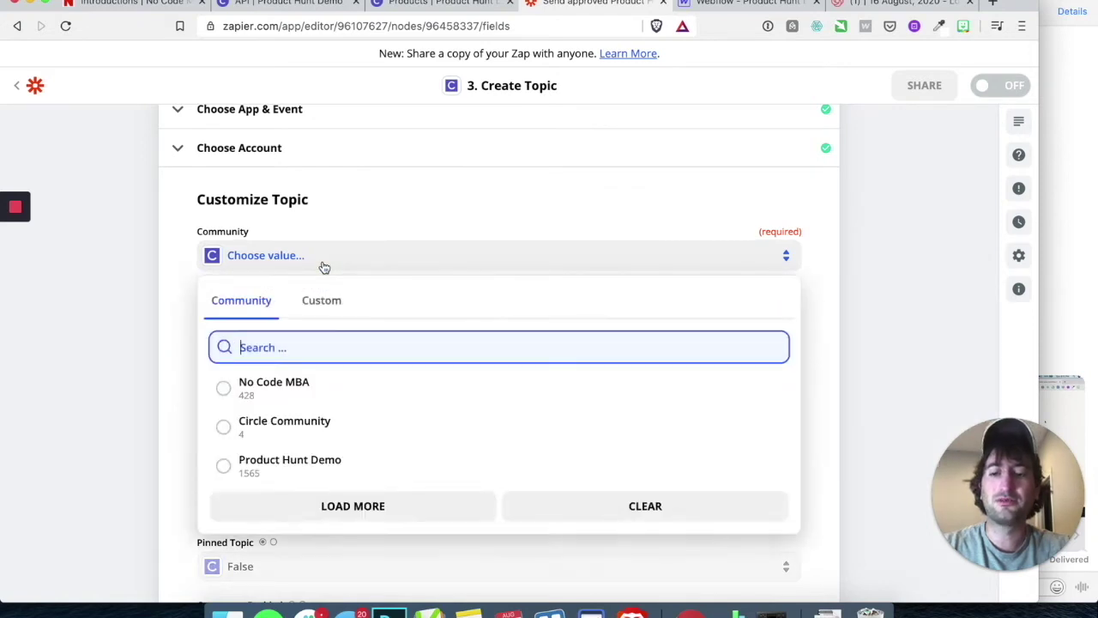
Set the topic's community to Product Hunt Demo and its space to Products
{"action": "left_click", "coordinate": [272, 464]}
{"action": "scroll", "coordinate": [336, 420], "scroll_direction": "down", "scroll_amount": 2}
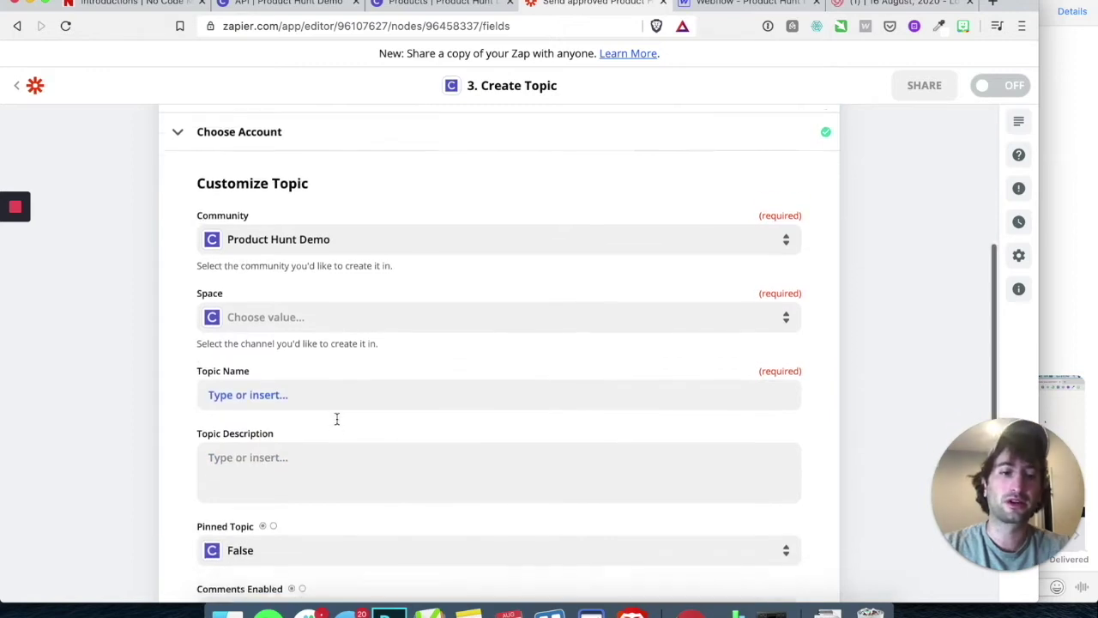
{"action": "left_click", "coordinate": [293, 304]}
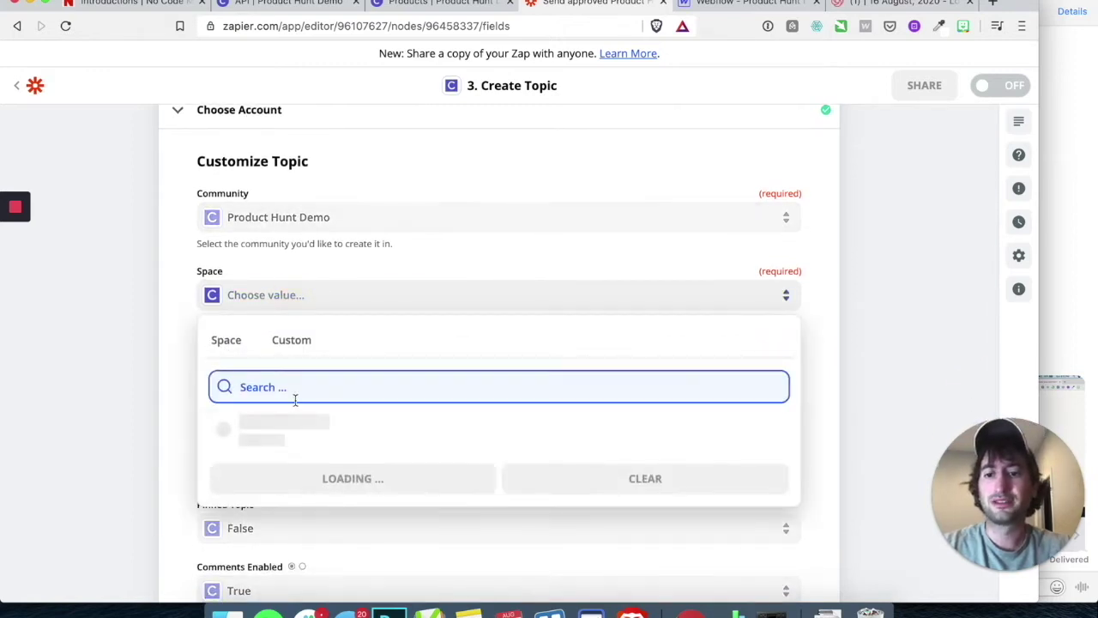
{"action": "left_click", "coordinate": [274, 436]}
{"action": "scroll", "coordinate": [378, 372], "scroll_direction": "down", "scroll_amount": 3}
Map the Webflow item's Name from step 2 into the Topic Name
{"action": "left_click", "coordinate": [257, 276]}
{"action": "scroll", "coordinate": [325, 387], "scroll_direction": "down", "scroll_amount": 1}
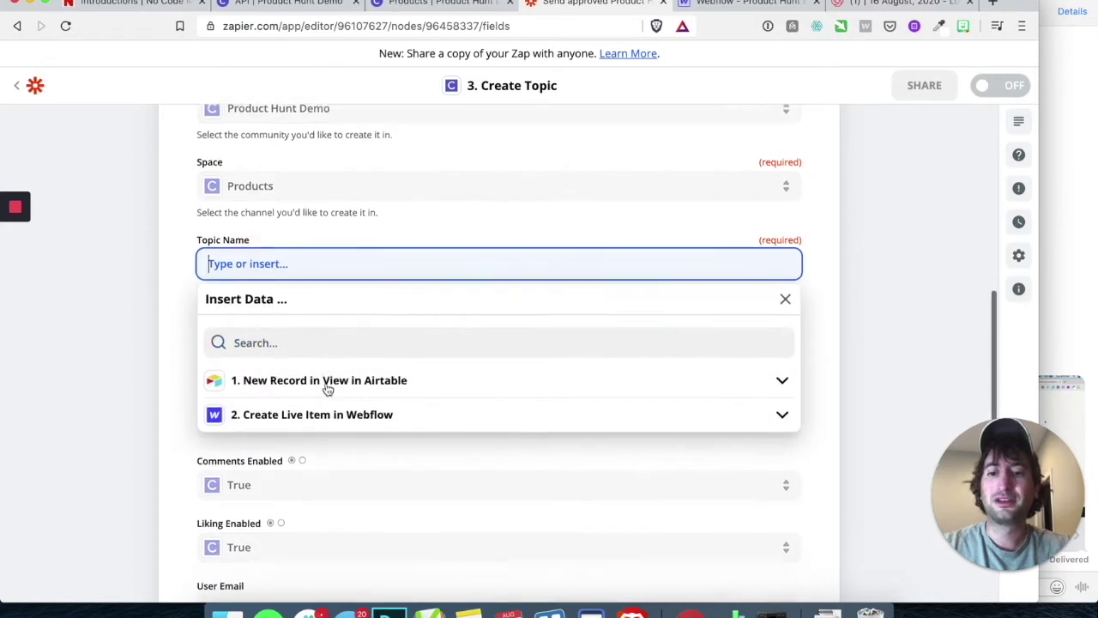
{"action": "left_click", "coordinate": [780, 393]}
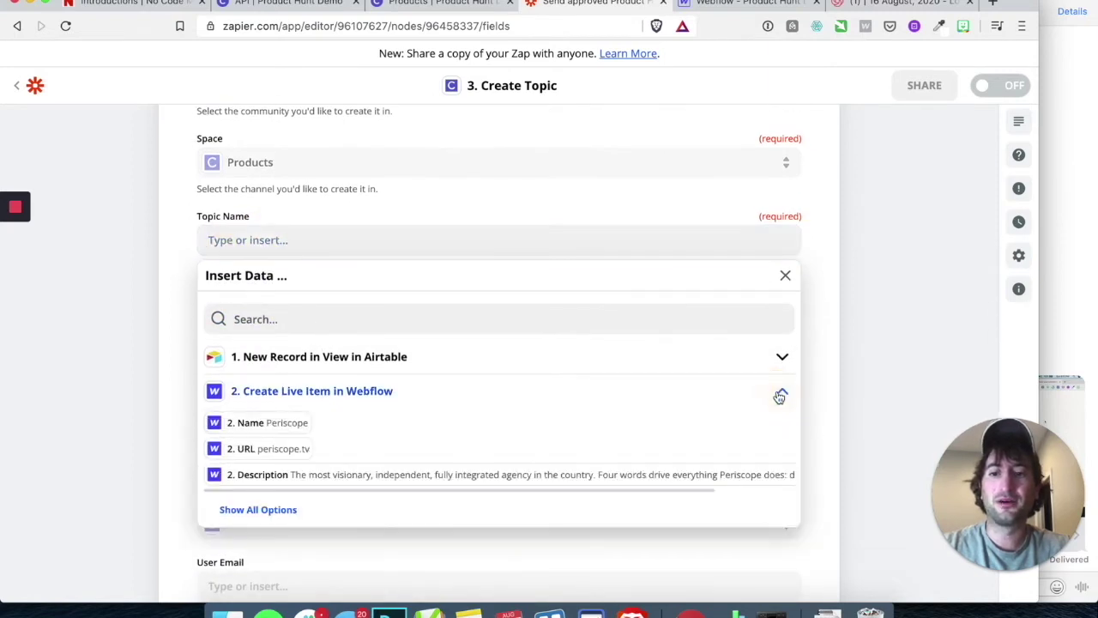
{"action": "scroll", "coordinate": [298, 373], "scroll_direction": "down", "scroll_amount": 1}
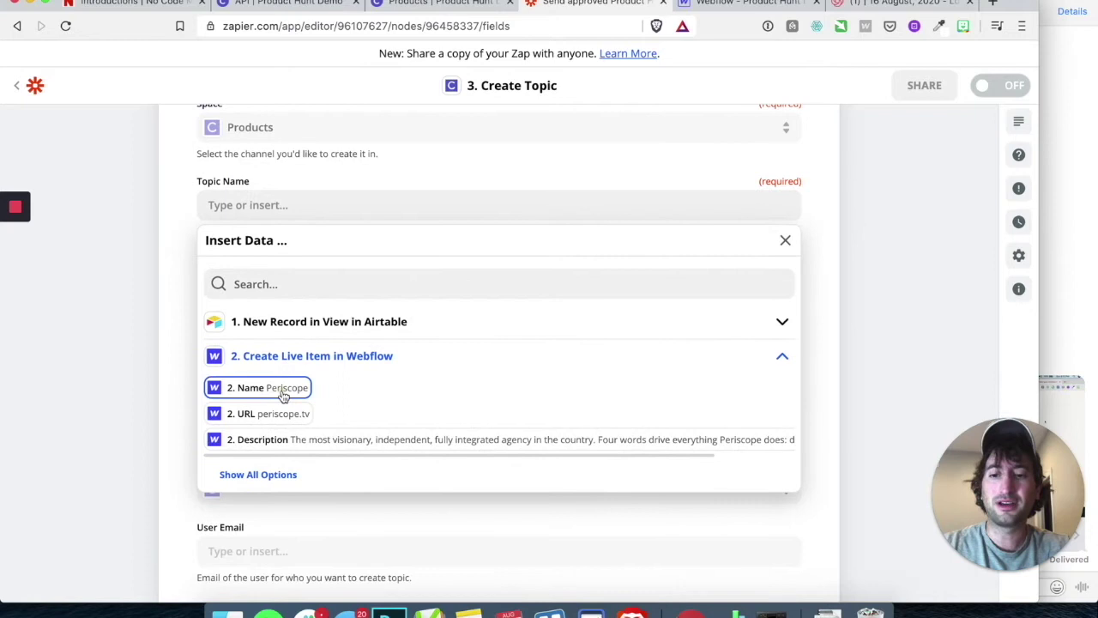
{"action": "left_click", "coordinate": [284, 394]}
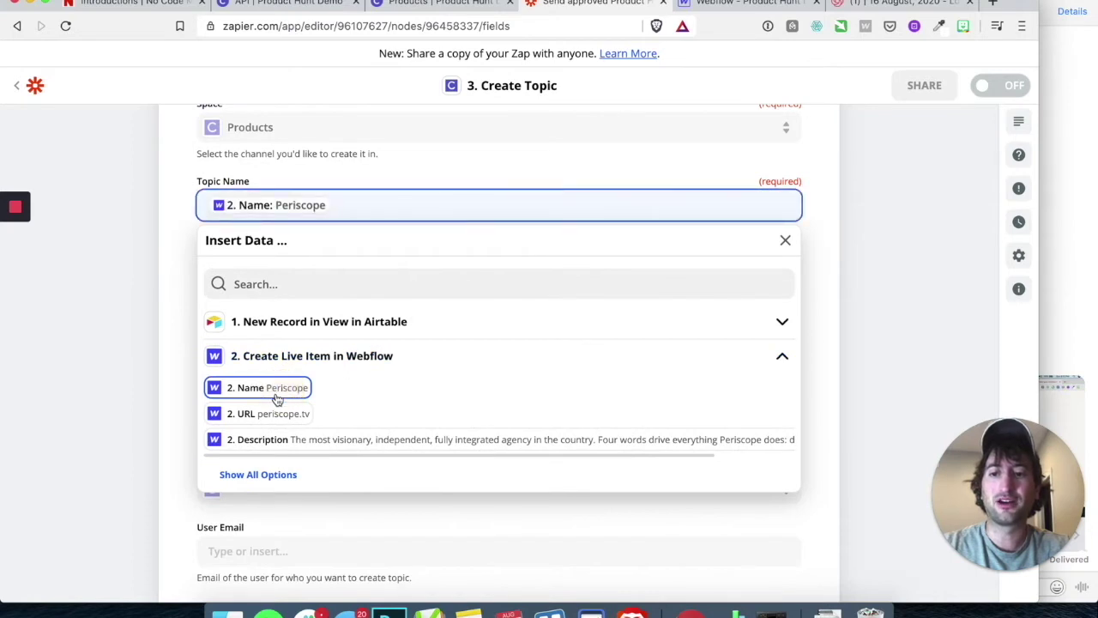
{"action": "left_click", "coordinate": [171, 355]}
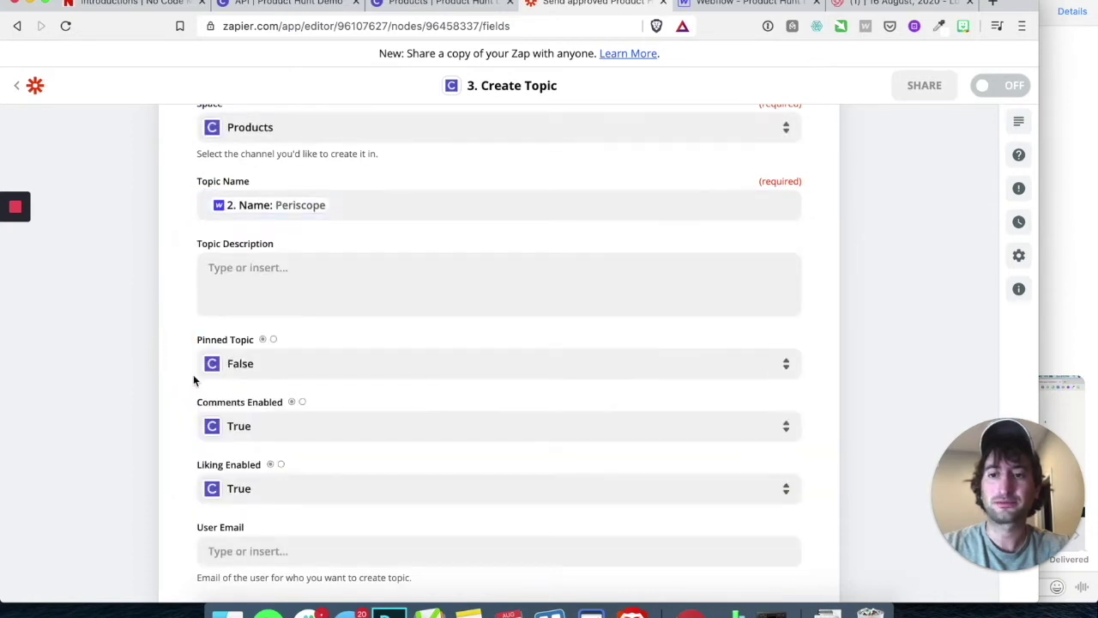
Map the Webflow item's '2. Description' into the Topic Description
{"action": "scroll", "coordinate": [193, 374], "scroll_direction": "down", "scroll_amount": 1}
{"action": "left_click", "coordinate": [316, 240]}
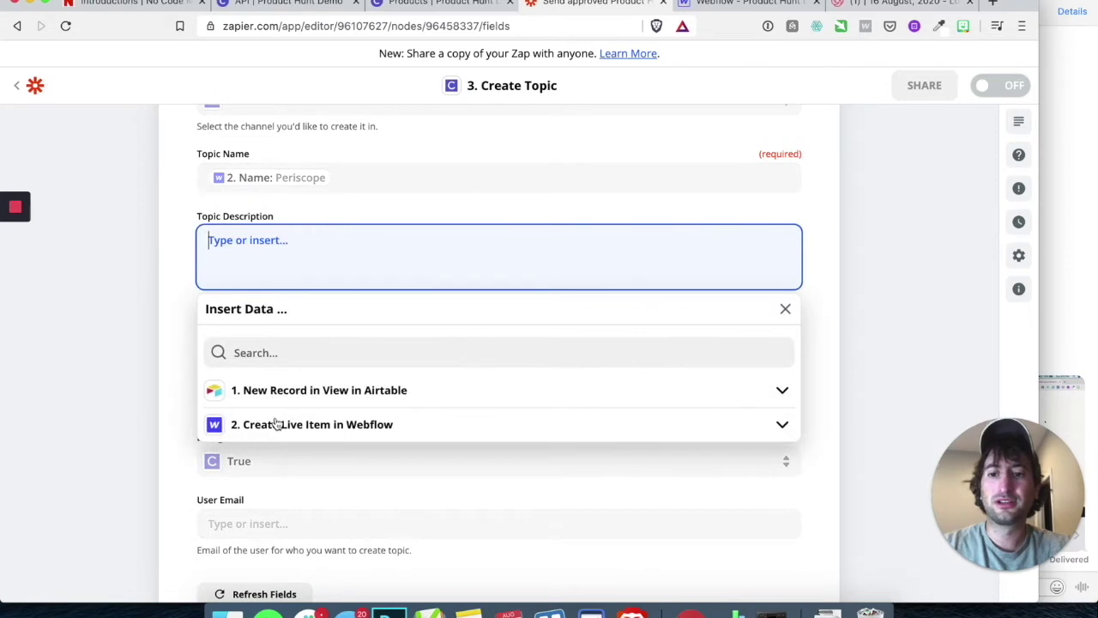
{"action": "left_click", "coordinate": [276, 423]}
{"action": "scroll", "coordinate": [276, 423], "scroll_direction": "down", "scroll_amount": 2}
{"action": "scroll", "coordinate": [278, 429], "scroll_direction": "down", "scroll_amount": 1}
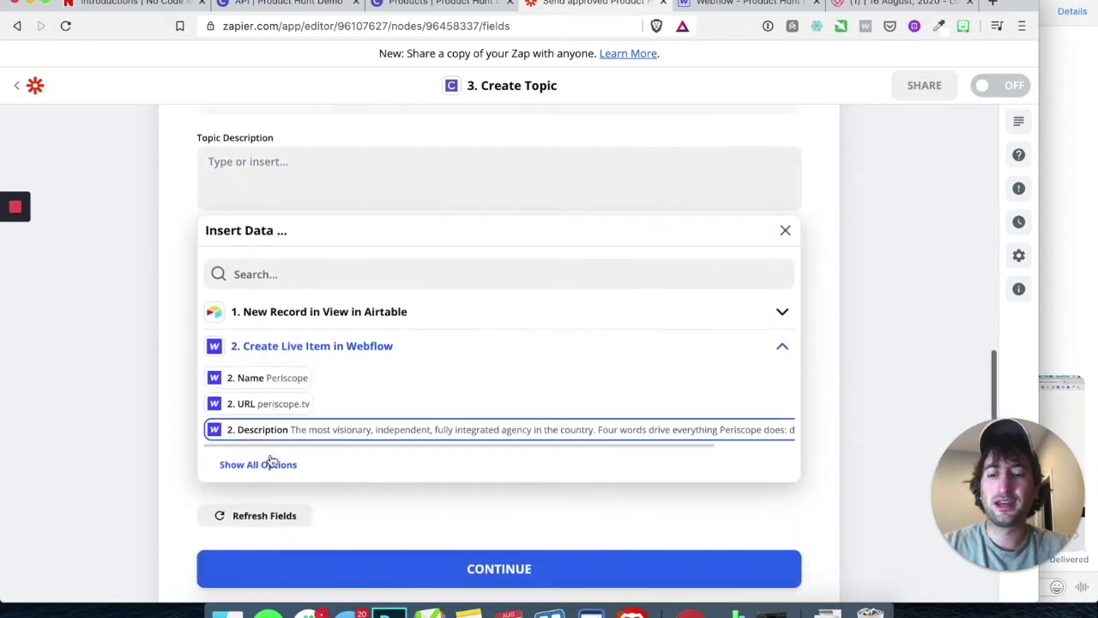
{"action": "left_click", "coordinate": [283, 425]}
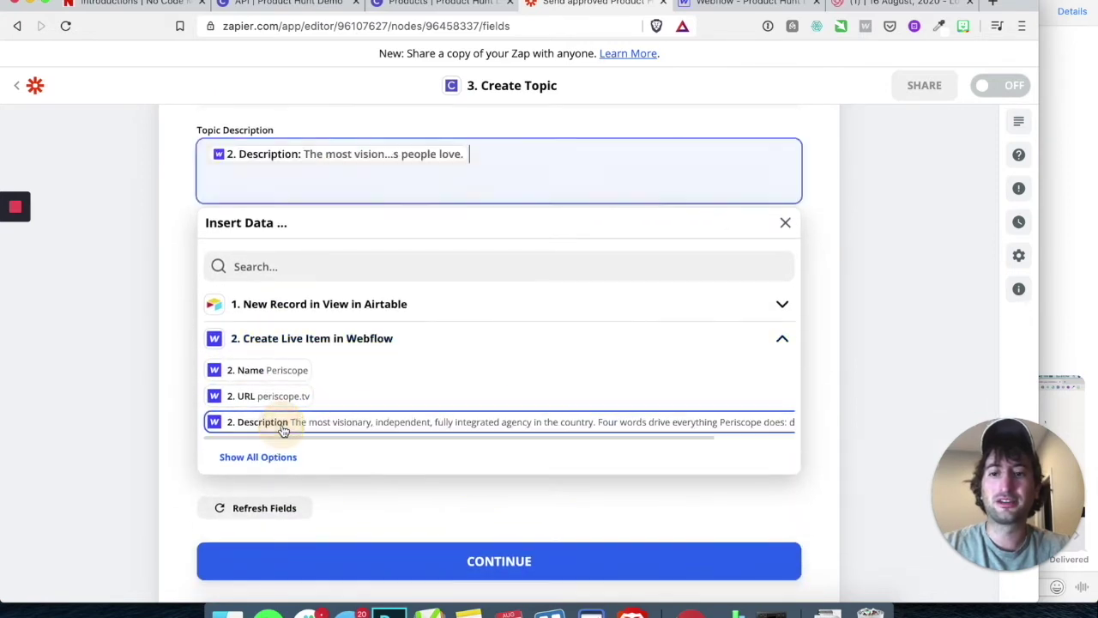
{"action": "left_click", "coordinate": [185, 340]}
Leave Pinned Topic False and Comments and Liking True, then submit the fields
{"action": "scroll", "coordinate": [175, 362], "scroll_direction": "up", "scroll_amount": 2}
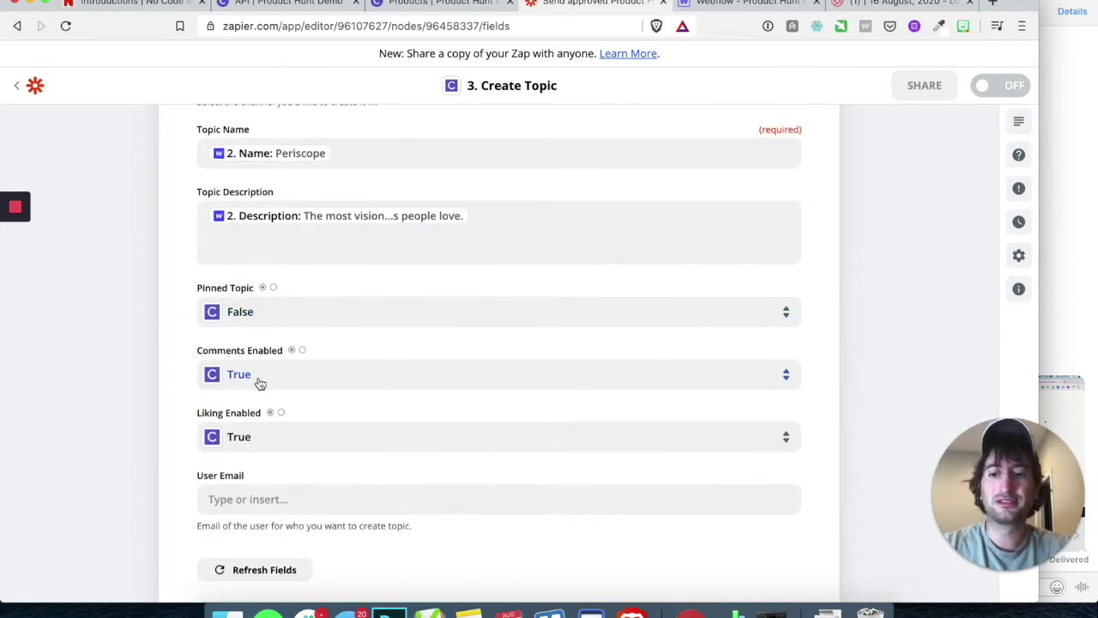
{"action": "scroll", "coordinate": [260, 383], "scroll_direction": "down", "scroll_amount": 3}
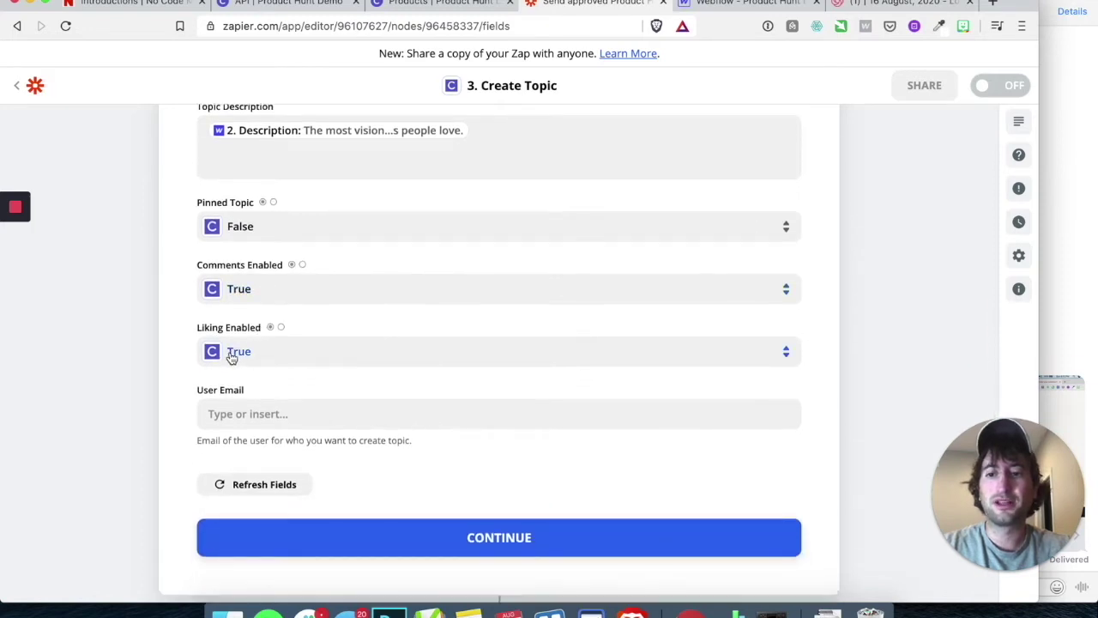
{"action": "scroll", "coordinate": [278, 360], "scroll_direction": "up", "scroll_amount": 5}
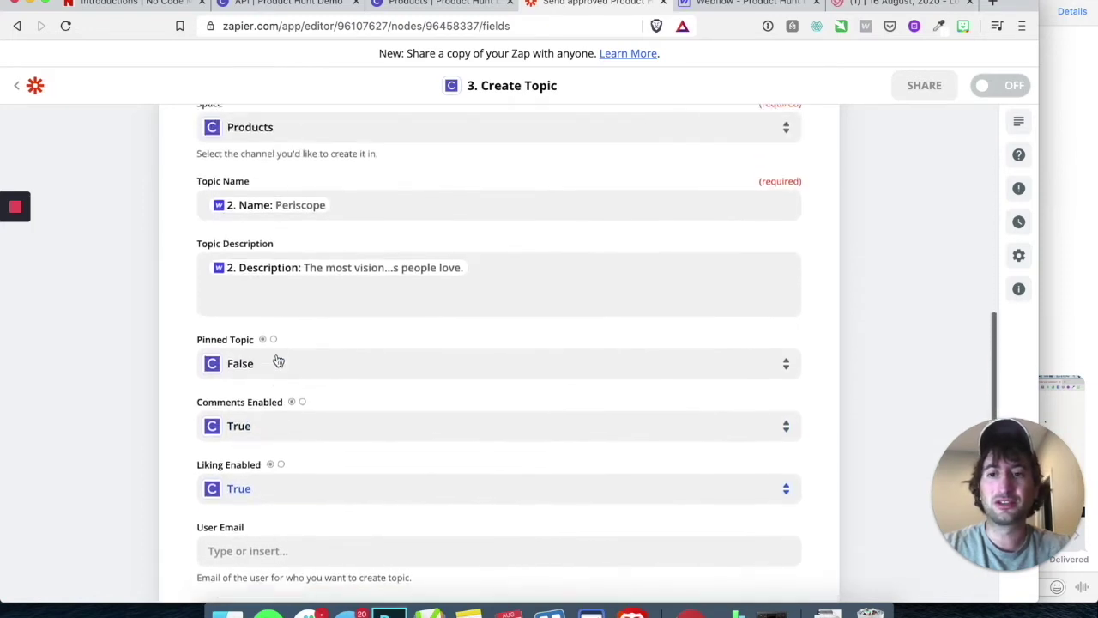
{"action": "scroll", "coordinate": [278, 360], "scroll_direction": "down", "scroll_amount": 5}
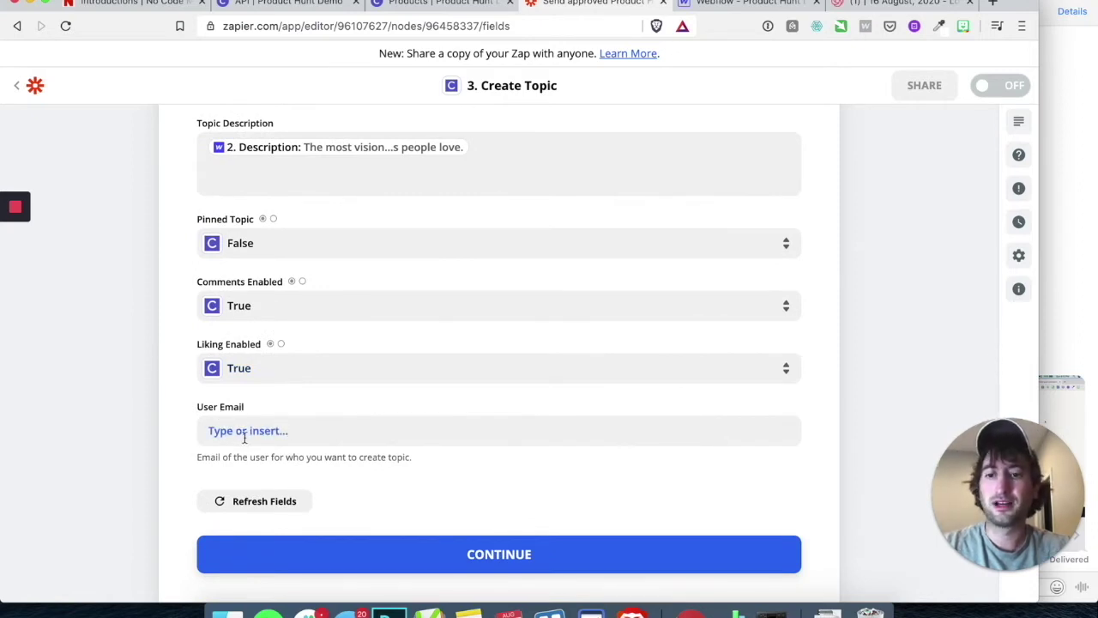
{"action": "scroll", "coordinate": [264, 436], "scroll_direction": "down", "scroll_amount": 3}
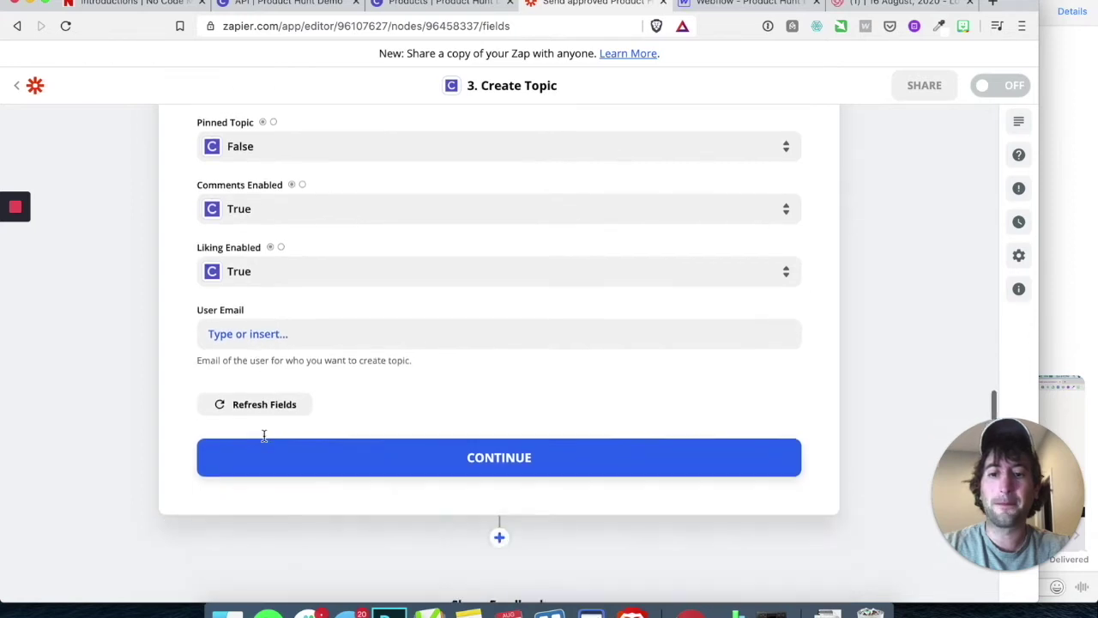
{"action": "scroll", "coordinate": [265, 437], "scroll_direction": "up", "scroll_amount": 6}
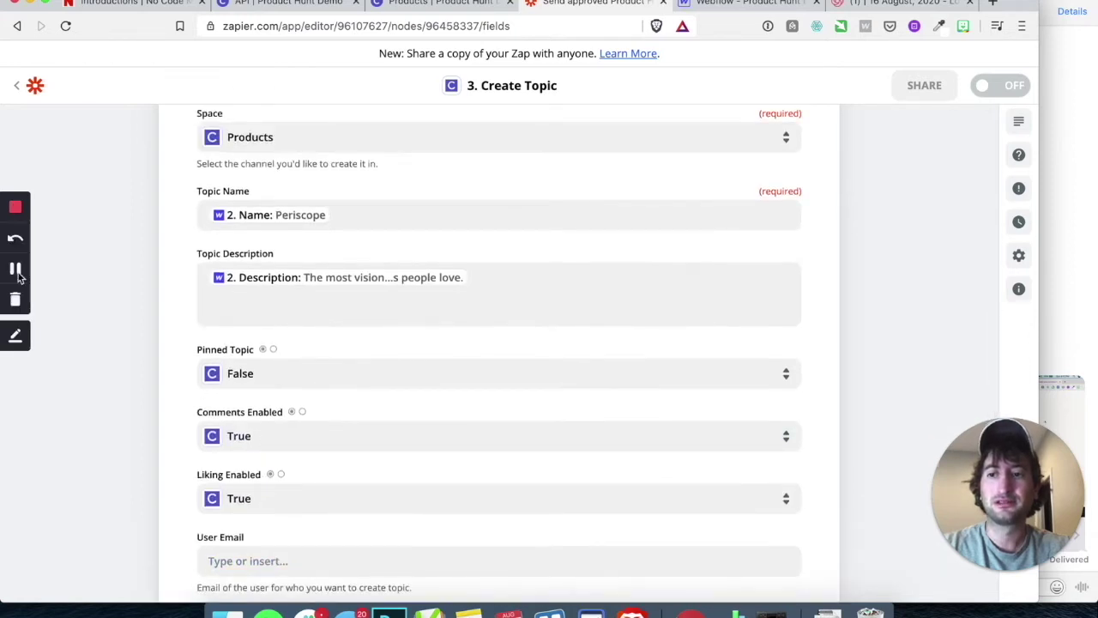
{"action": "scroll", "coordinate": [151, 320], "scroll_direction": "down", "scroll_amount": 5}
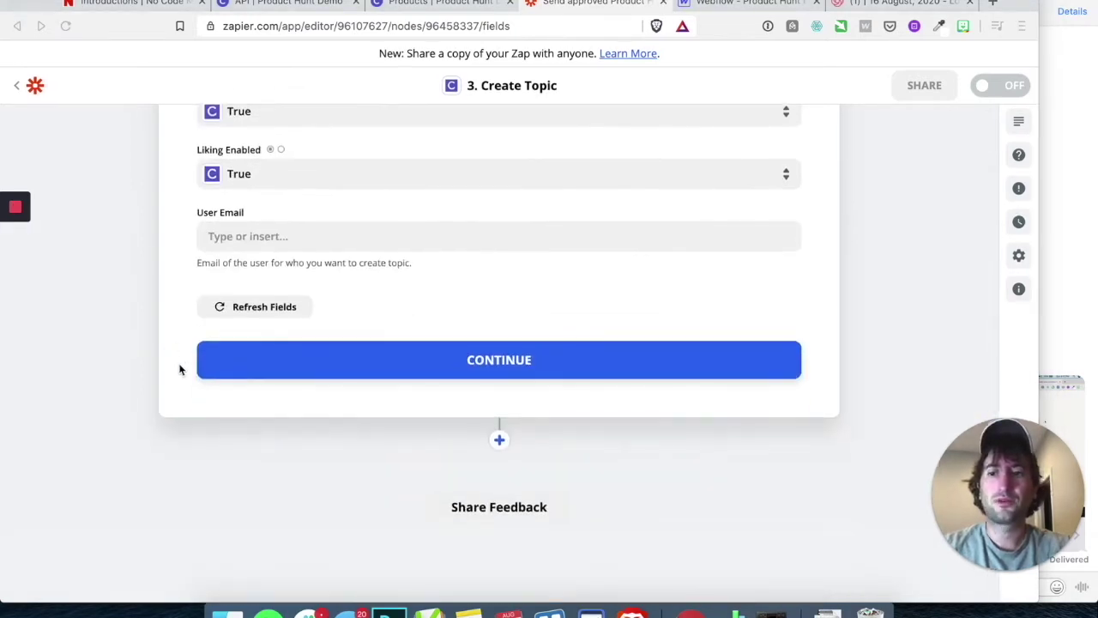
{"action": "scroll", "coordinate": [181, 369], "scroll_direction": "up", "scroll_amount": 2}
{"action": "scroll", "coordinate": [338, 358], "scroll_direction": "up", "scroll_amount": 2}
{"action": "scroll", "coordinate": [338, 357], "scroll_direction": "up", "scroll_amount": 1}
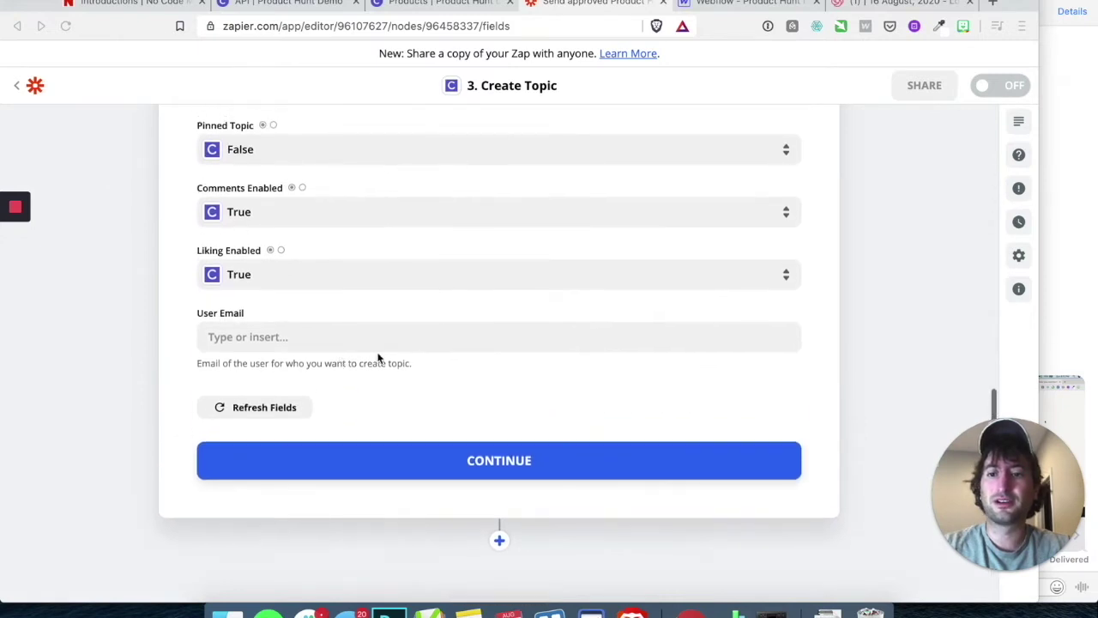
{"action": "left_click", "coordinate": [350, 466]}
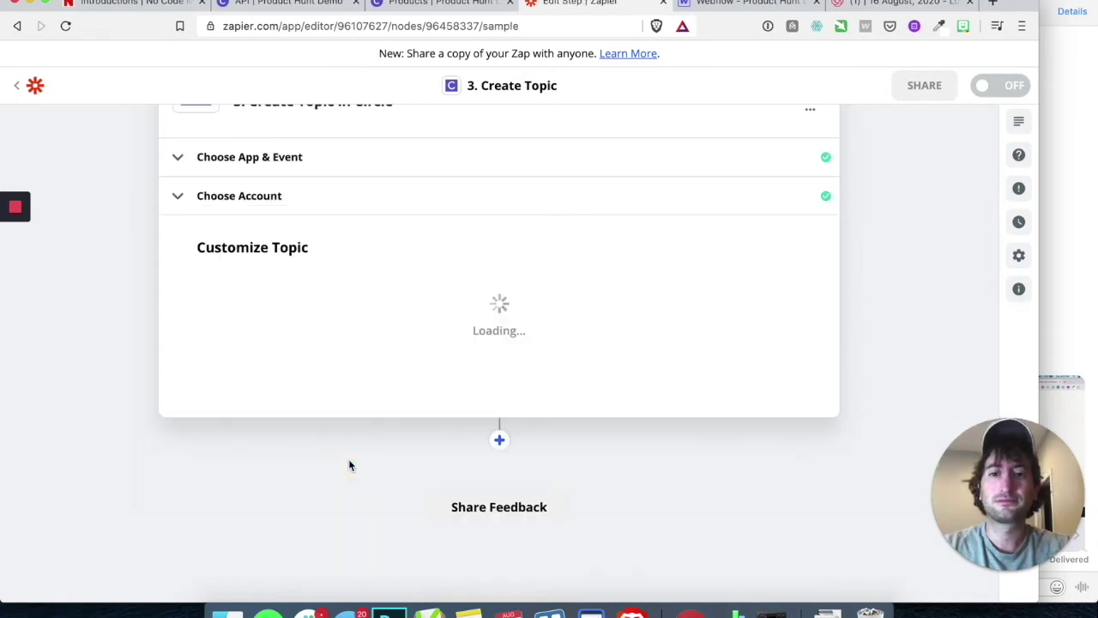
Run the step test to create a Periscope topic in Circle
{"action": "scroll", "coordinate": [349, 465], "scroll_direction": "up", "scroll_amount": 3}
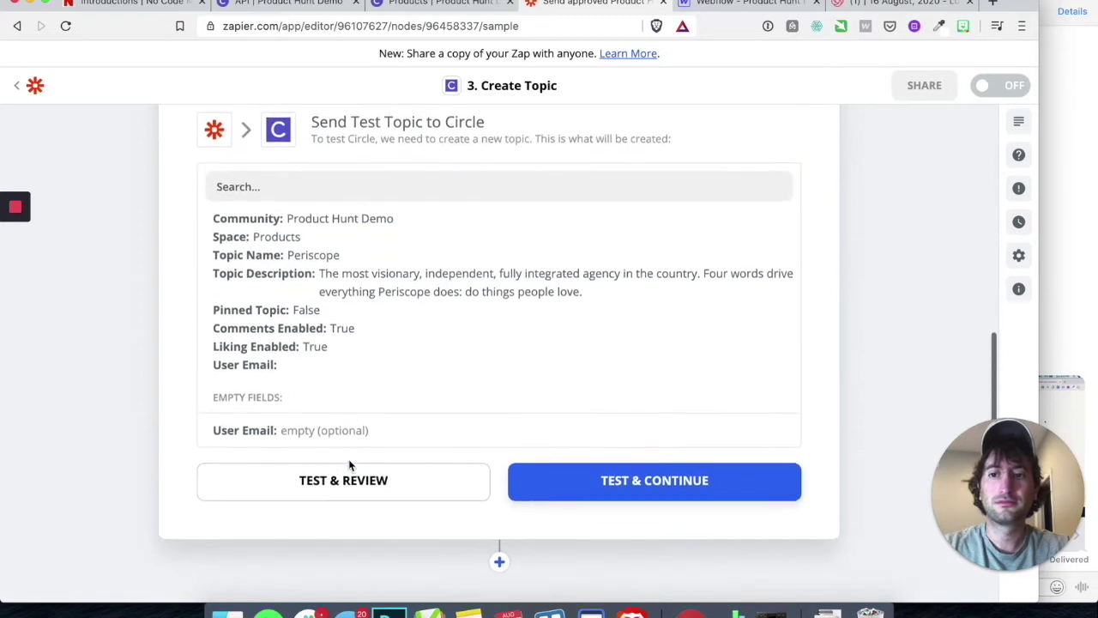
{"action": "scroll", "coordinate": [318, 375], "scroll_direction": "down", "scroll_amount": 2}
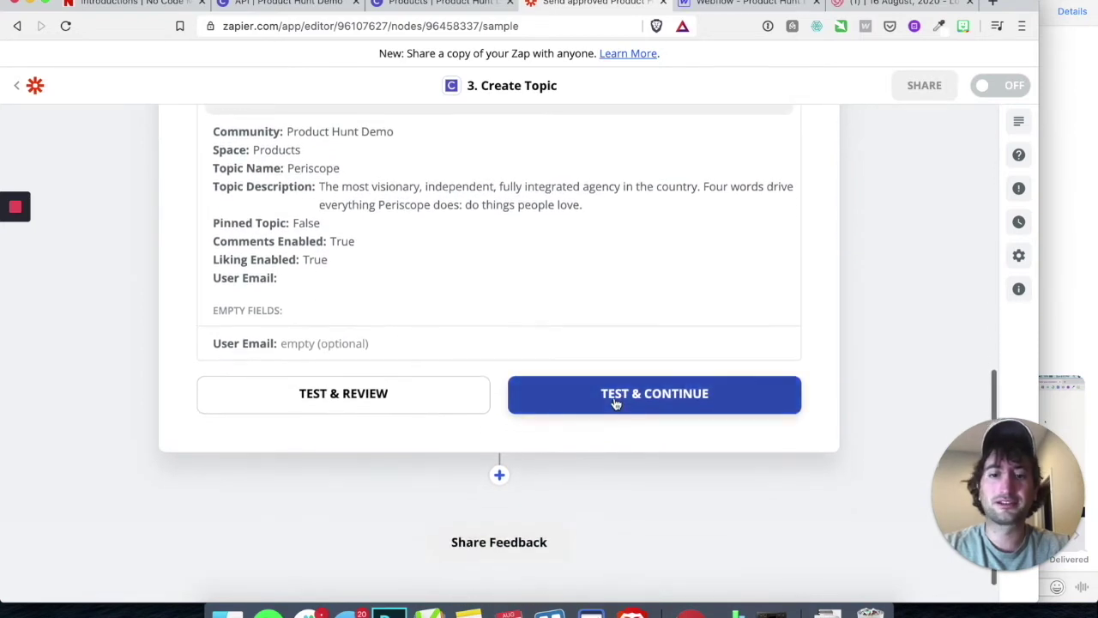
{"action": "left_click", "coordinate": [615, 400]}
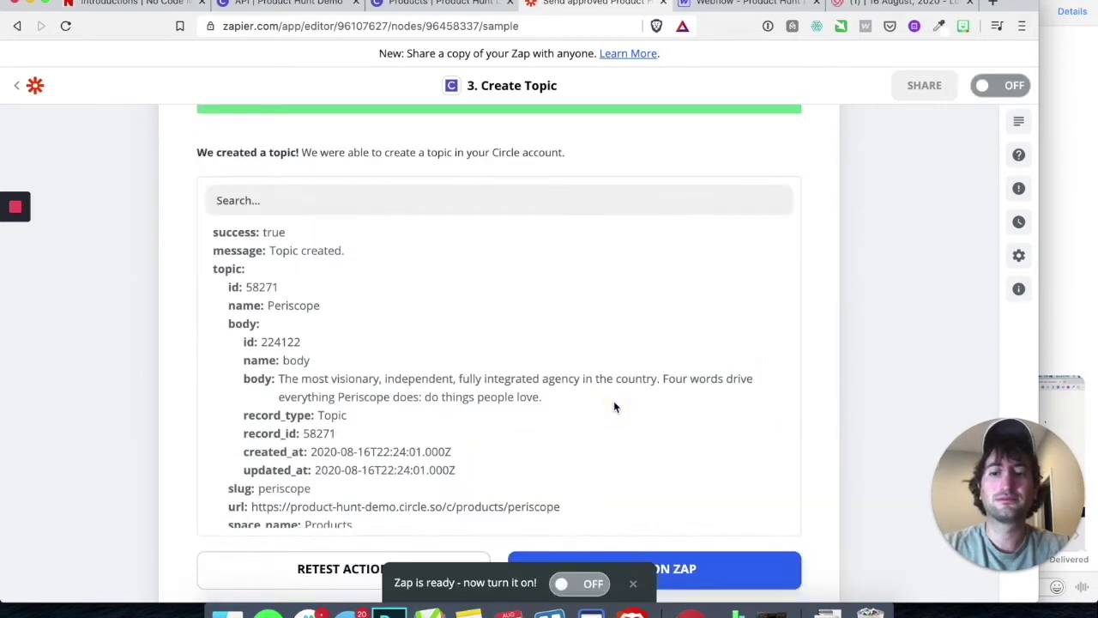
Check the test result and reload Circle's Products space to show the Periscope topic
{"action": "scroll", "coordinate": [613, 406], "scroll_direction": "down", "scroll_amount": 4}
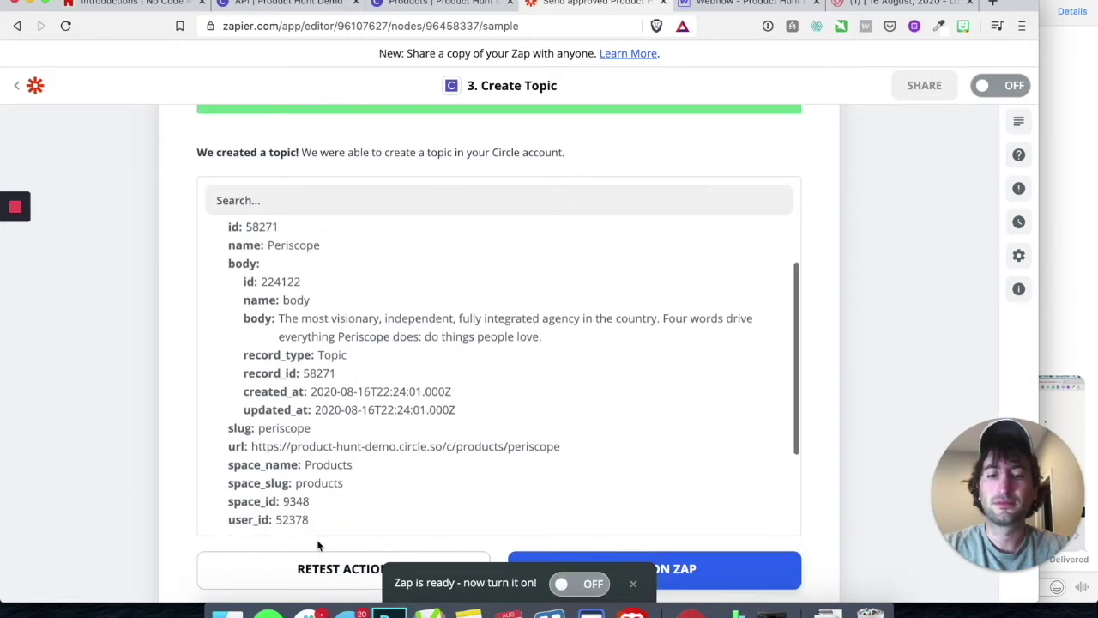
{"action": "scroll", "coordinate": [317, 546], "scroll_direction": "down", "scroll_amount": 2}
{"action": "scroll", "coordinate": [361, 455], "scroll_direction": "up", "scroll_amount": 4}
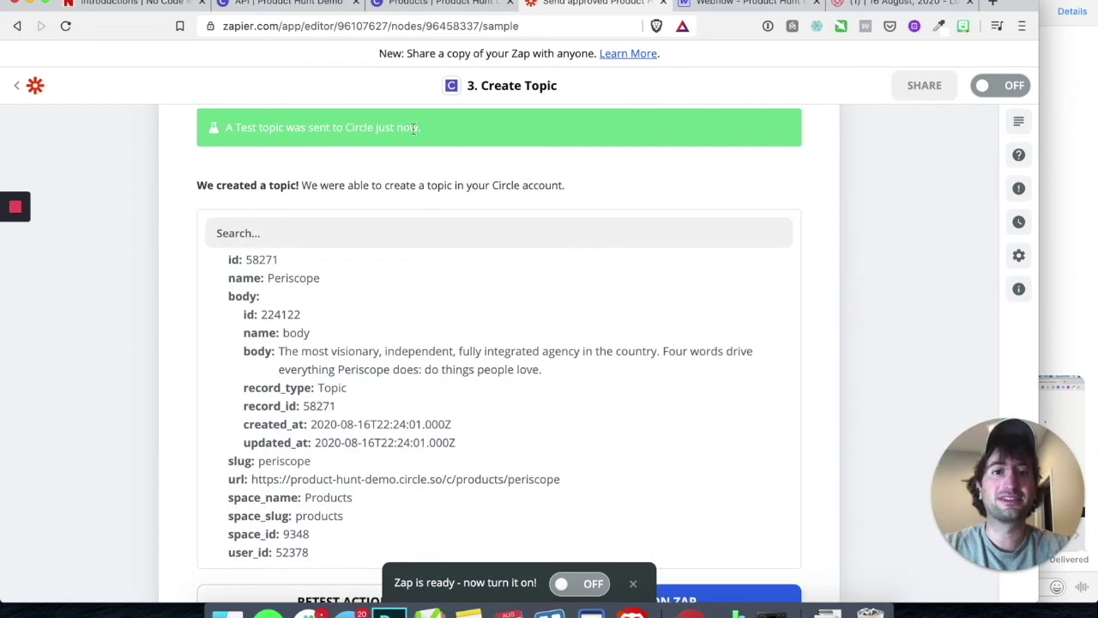
{"action": "left_click", "coordinate": [414, 4]}
{"action": "left_click", "coordinate": [117, 141]}
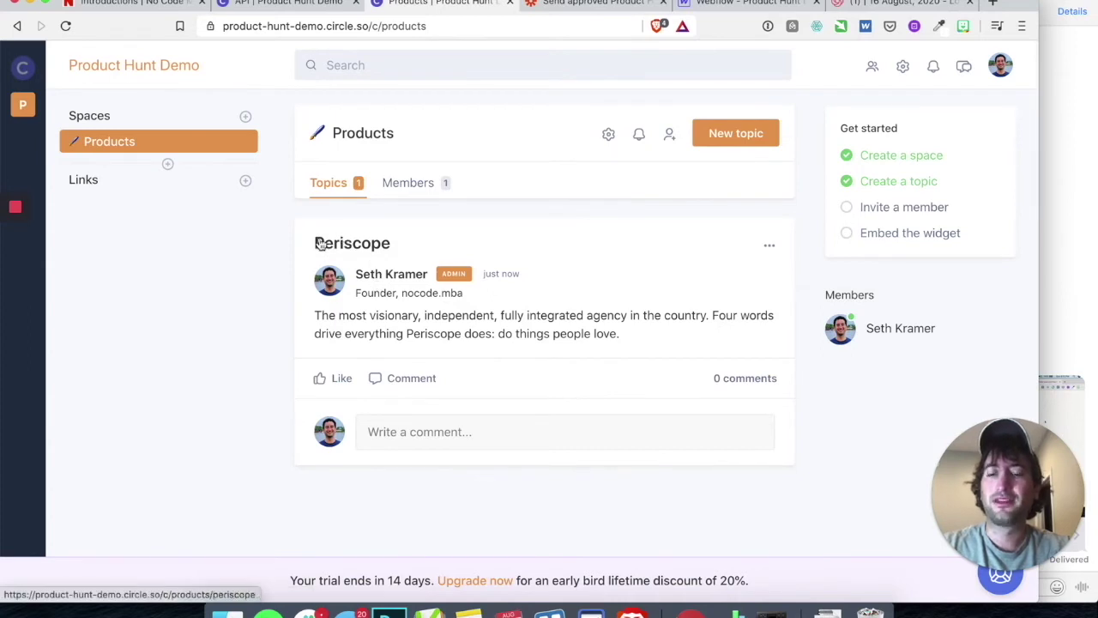
Select the Periscope topic's description and open its '...' options menu
{"action": "left_click_drag", "start_coordinate": [327, 316], "coordinate": [368, 318]}
{"action": "triple_click", "coordinate": [368, 318]}
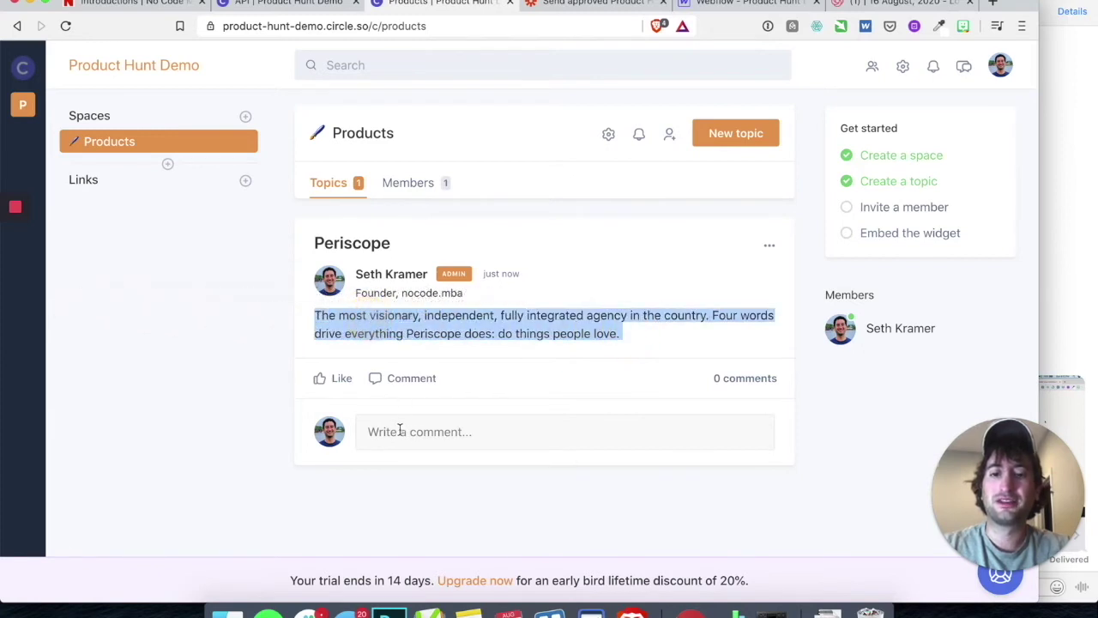
{"action": "left_click", "coordinate": [769, 246]}
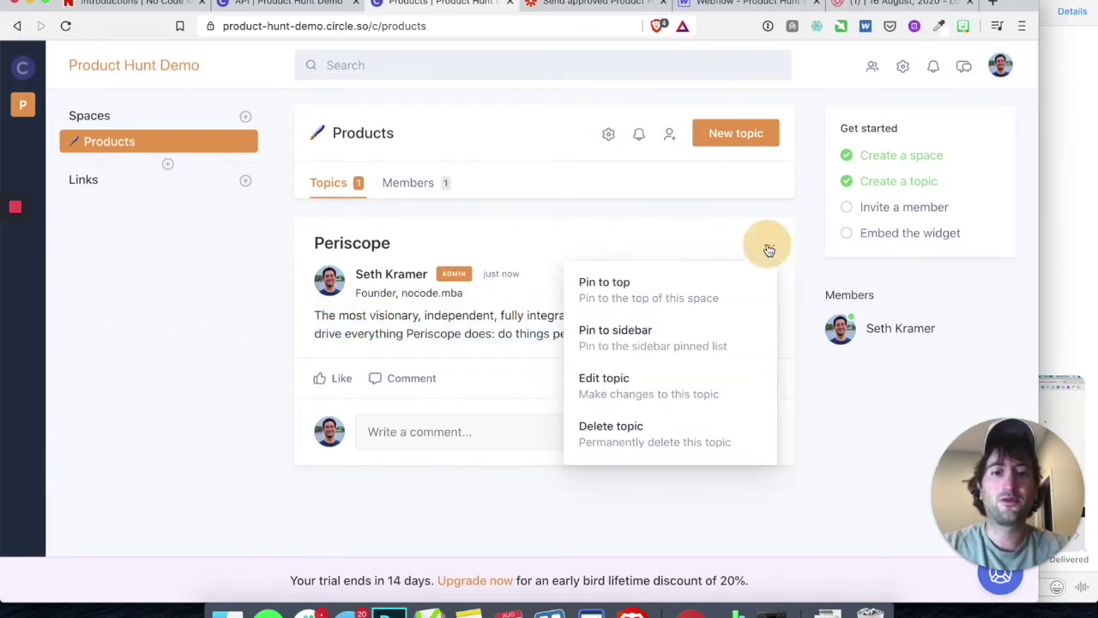
Open Edit topic for Periscope and review its name, slug and Advanced settings without changes
{"action": "left_click", "coordinate": [644, 386]}
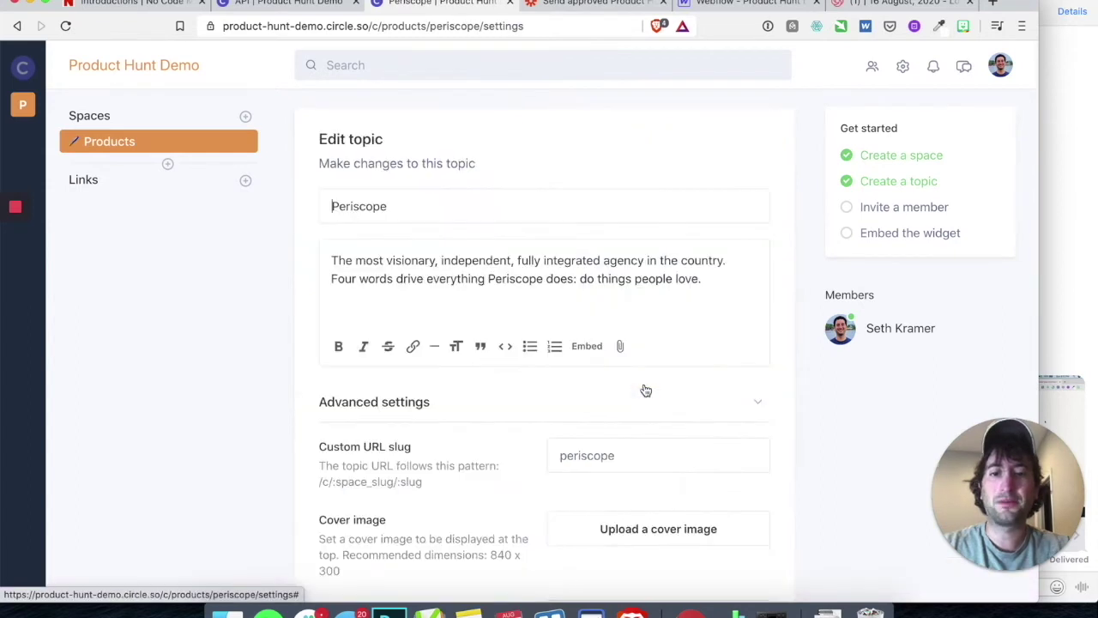
{"action": "scroll", "coordinate": [351, 330], "scroll_direction": "down", "scroll_amount": 3}
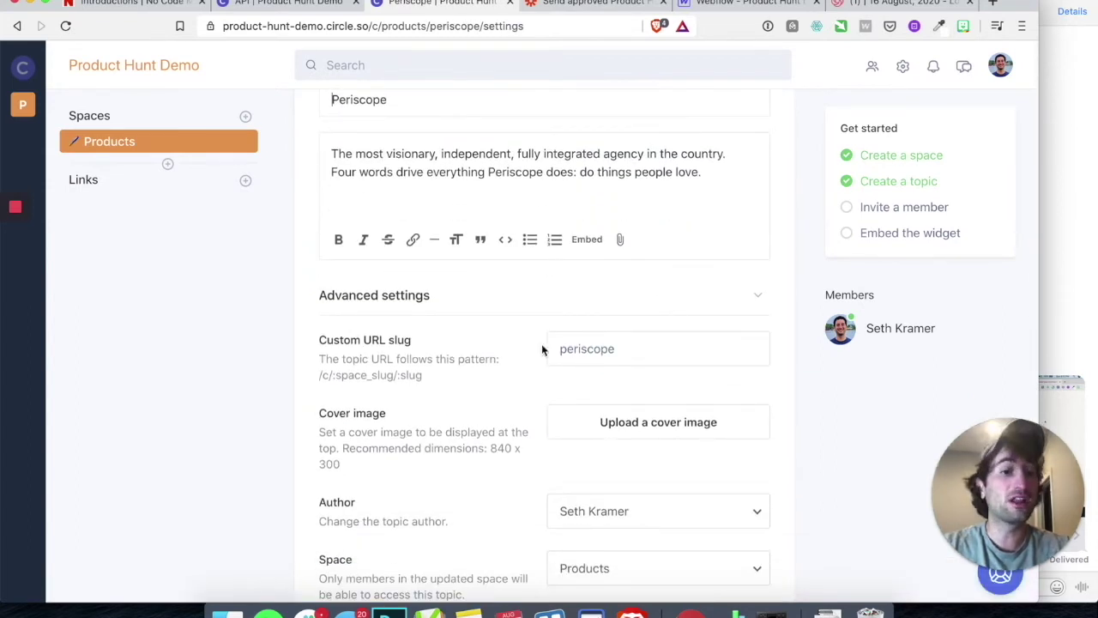
{"action": "scroll", "coordinate": [500, 335], "scroll_direction": "up", "scroll_amount": 3}
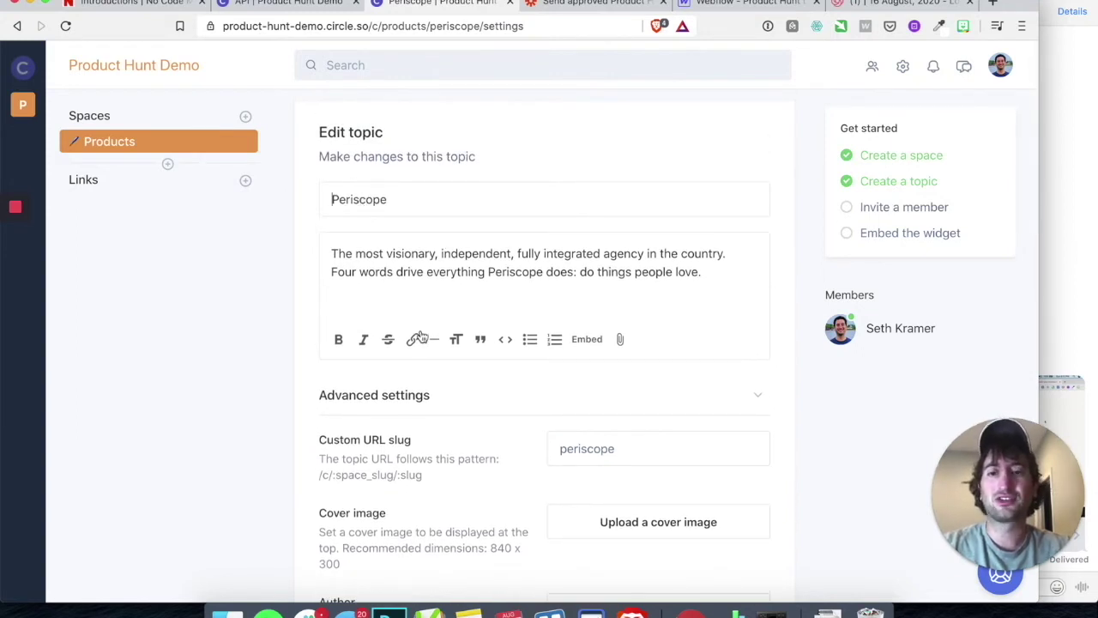
{"action": "scroll", "coordinate": [360, 210], "scroll_direction": "down", "scroll_amount": 2}
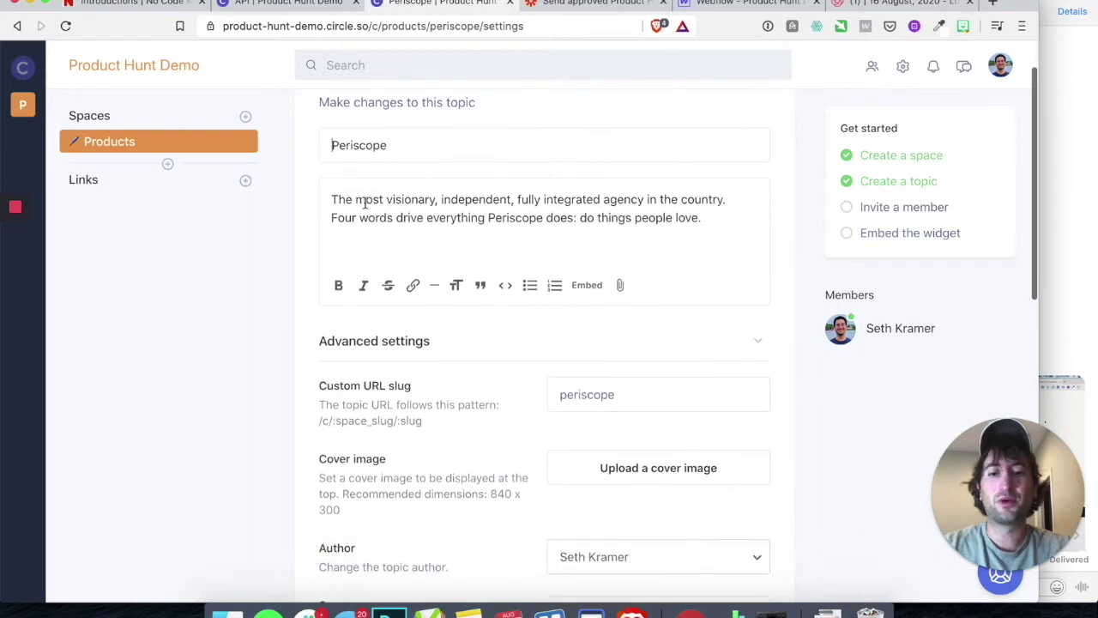
{"action": "left_click", "coordinate": [393, 147]}
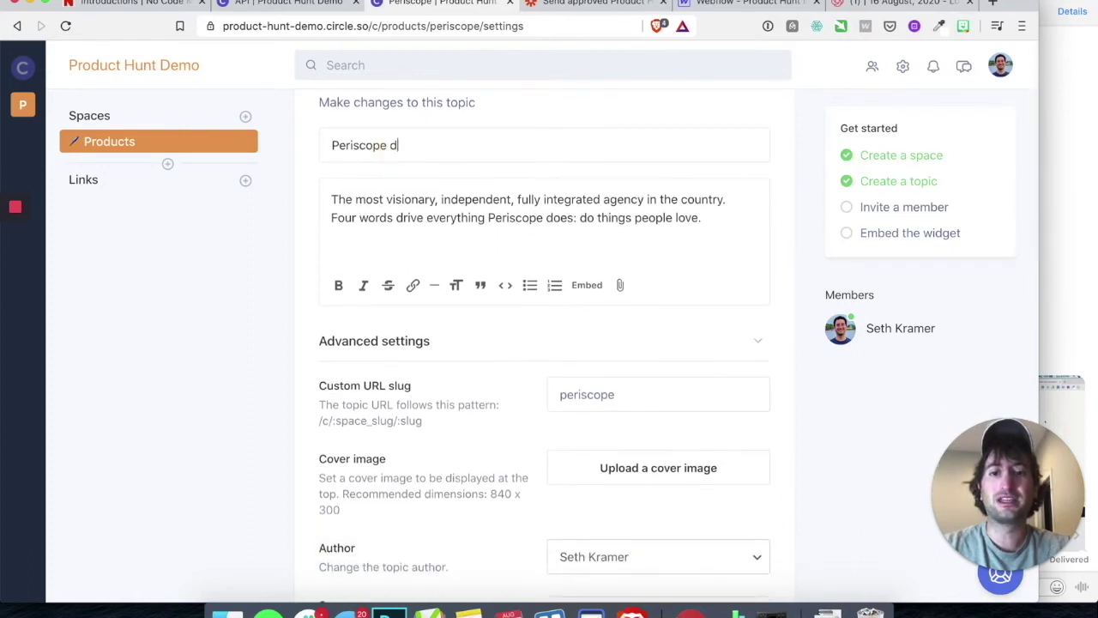
{"action": "scroll", "coordinate": [313, 219], "scroll_direction": "down", "scroll_amount": 1}
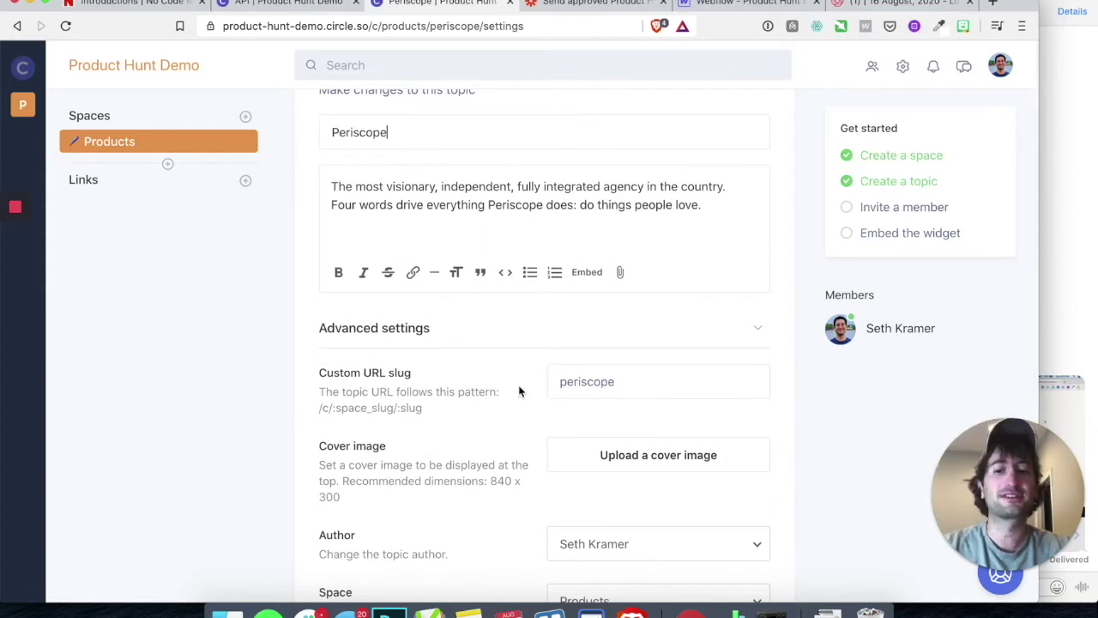
{"action": "scroll", "coordinate": [519, 391], "scroll_direction": "down", "scroll_amount": 5}
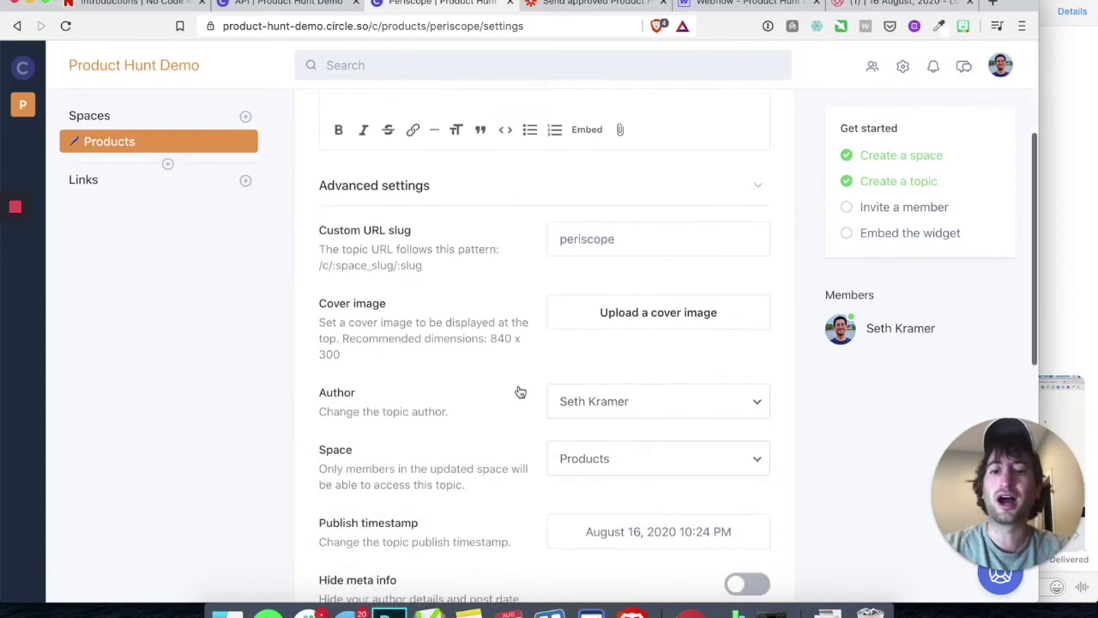
{"action": "scroll", "coordinate": [519, 391], "scroll_direction": "up", "scroll_amount": 6}
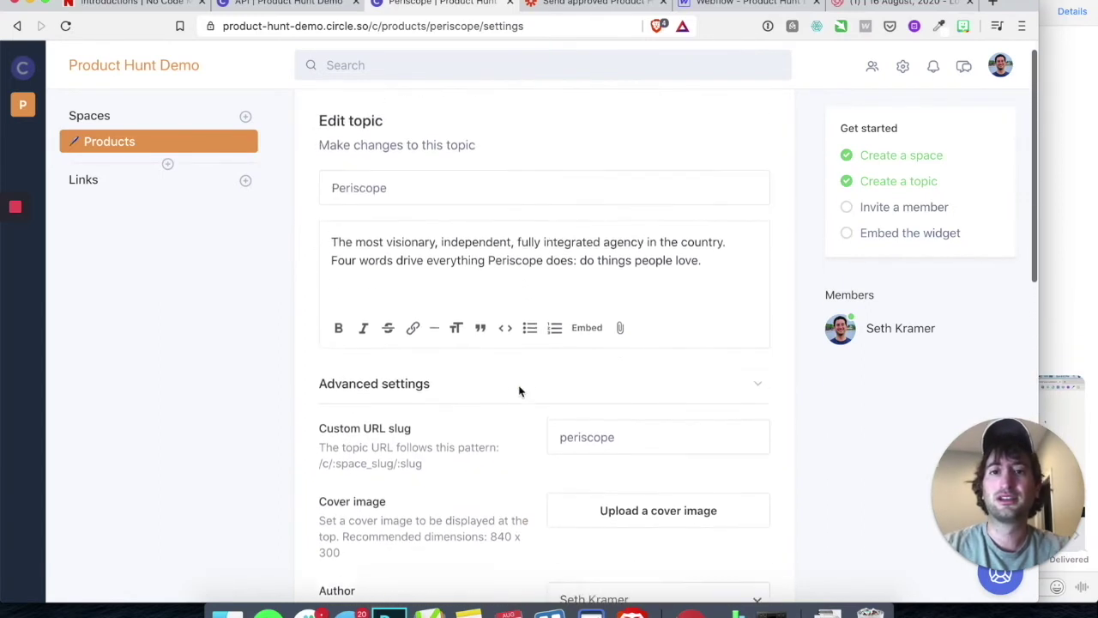
Turn on the Zap from its test result, then return to Periscope's Edit topic page
{"action": "left_click", "coordinate": [571, 5]}
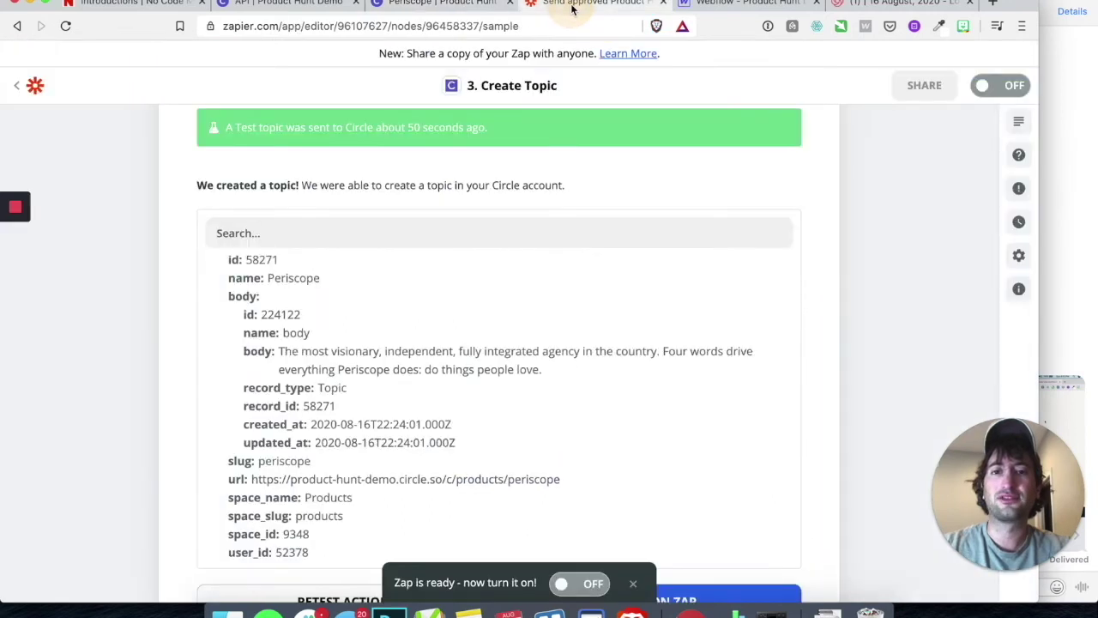
{"action": "left_click", "coordinate": [635, 586]}
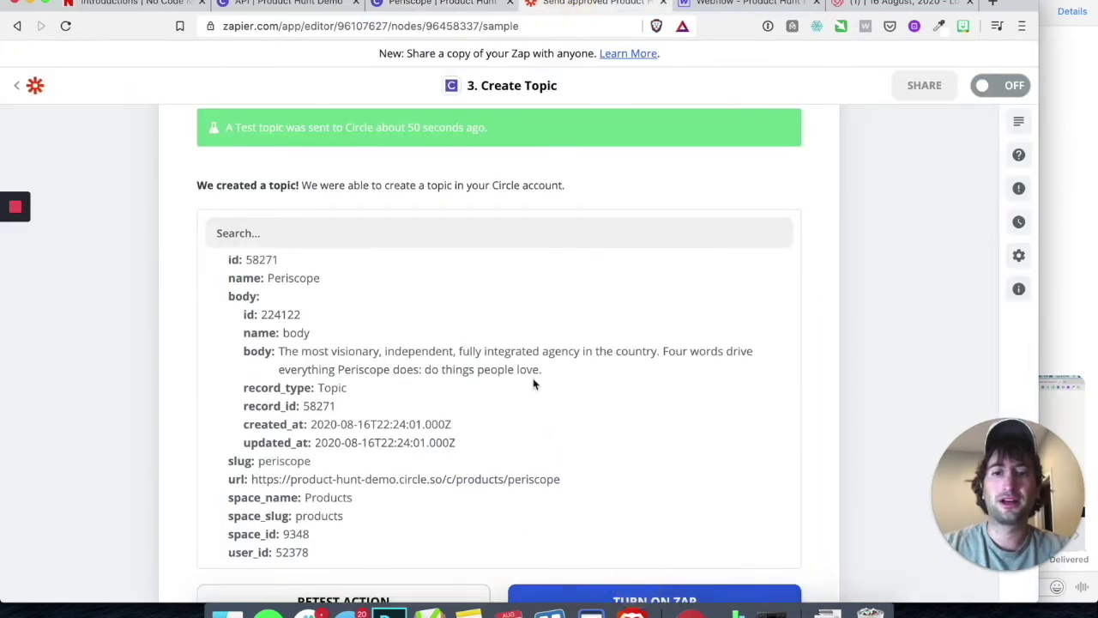
{"action": "scroll", "coordinate": [534, 385], "scroll_direction": "down", "scroll_amount": 3}
{"action": "scroll", "coordinate": [791, 427], "scroll_direction": "down", "scroll_amount": 4}
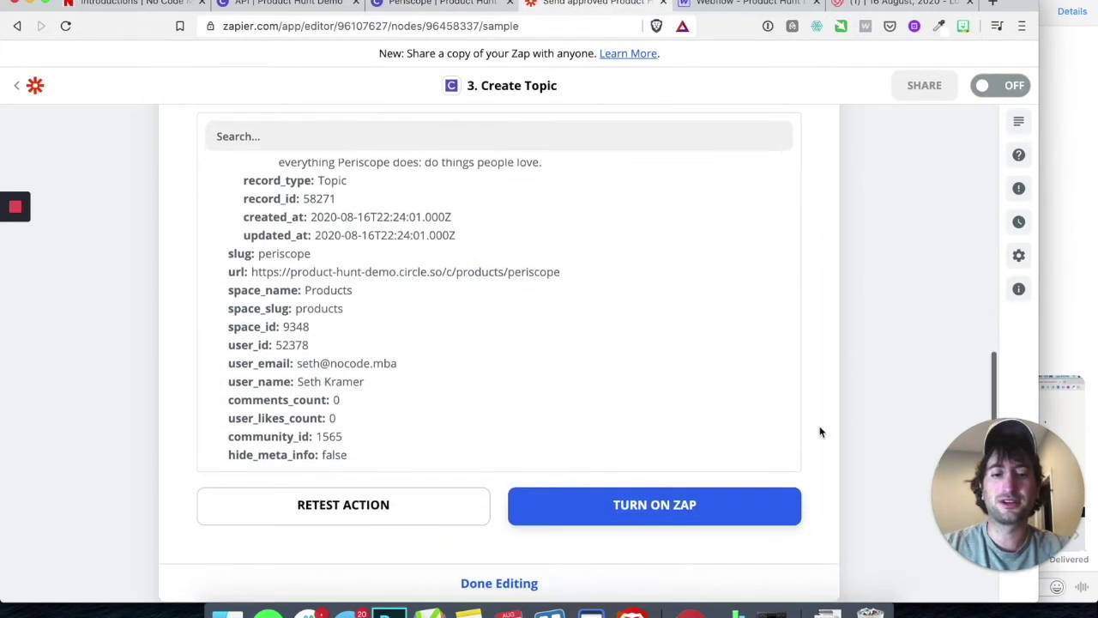
{"action": "left_click", "coordinate": [636, 415]}
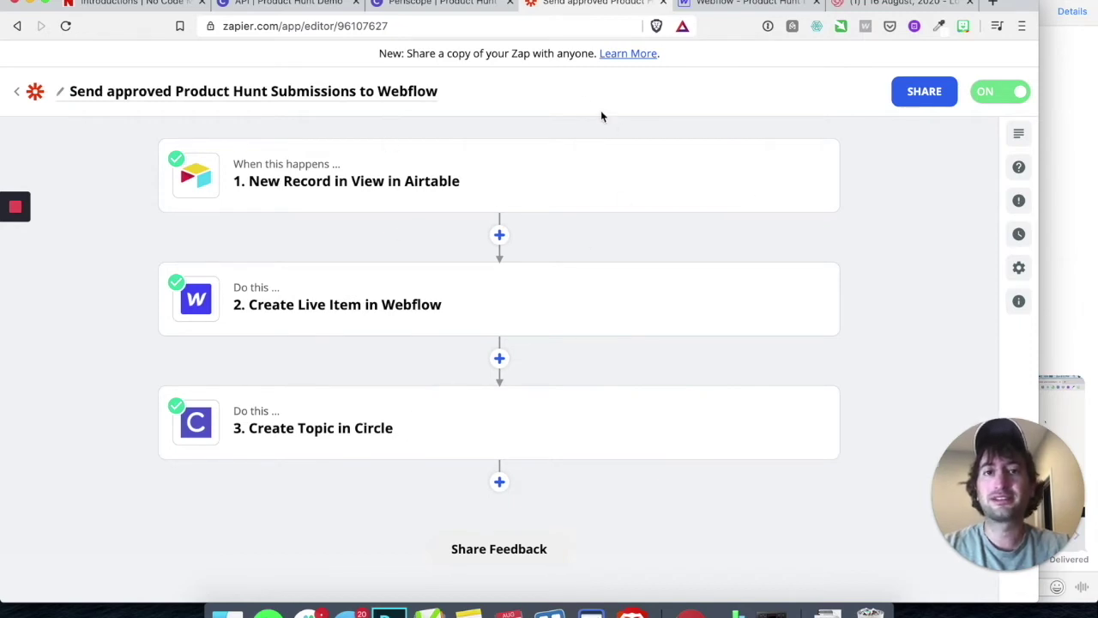
{"action": "left_click", "coordinate": [414, 5]}
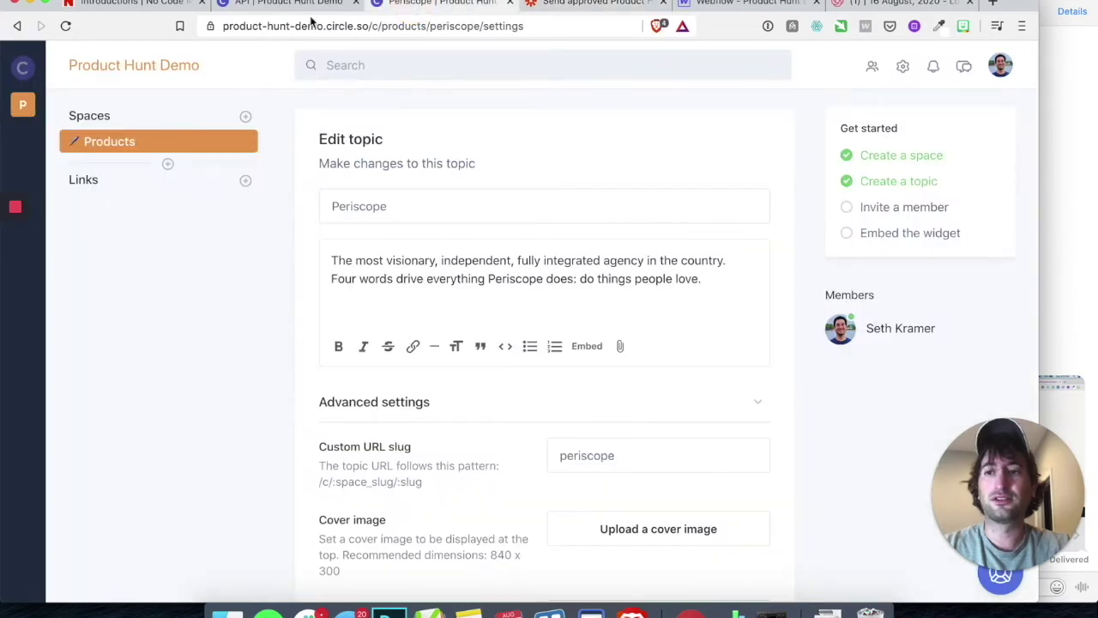
Go to the Embed page of the Circle community settings
{"action": "left_click", "coordinate": [902, 68]}
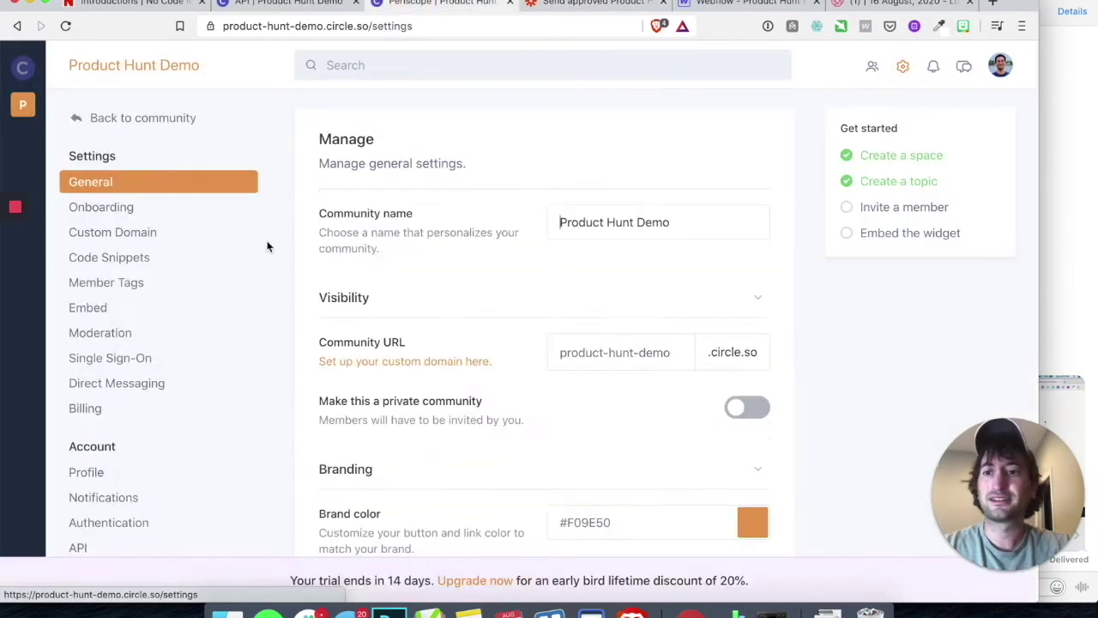
{"action": "scroll", "coordinate": [138, 360], "scroll_direction": "down", "scroll_amount": 10}
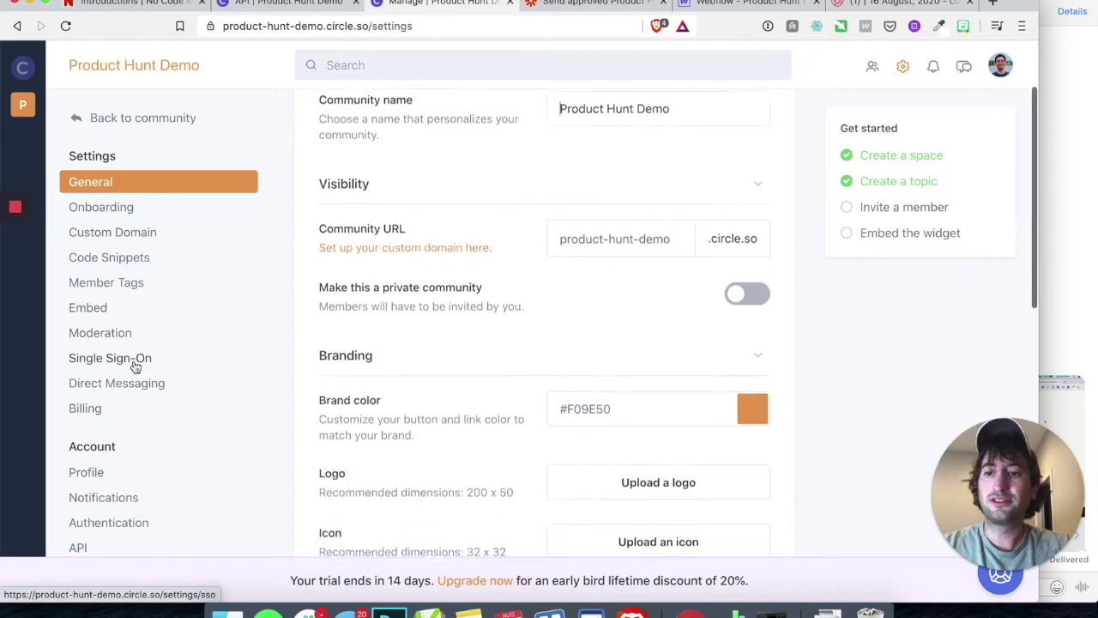
{"action": "scroll", "coordinate": [135, 367], "scroll_direction": "down", "scroll_amount": 5}
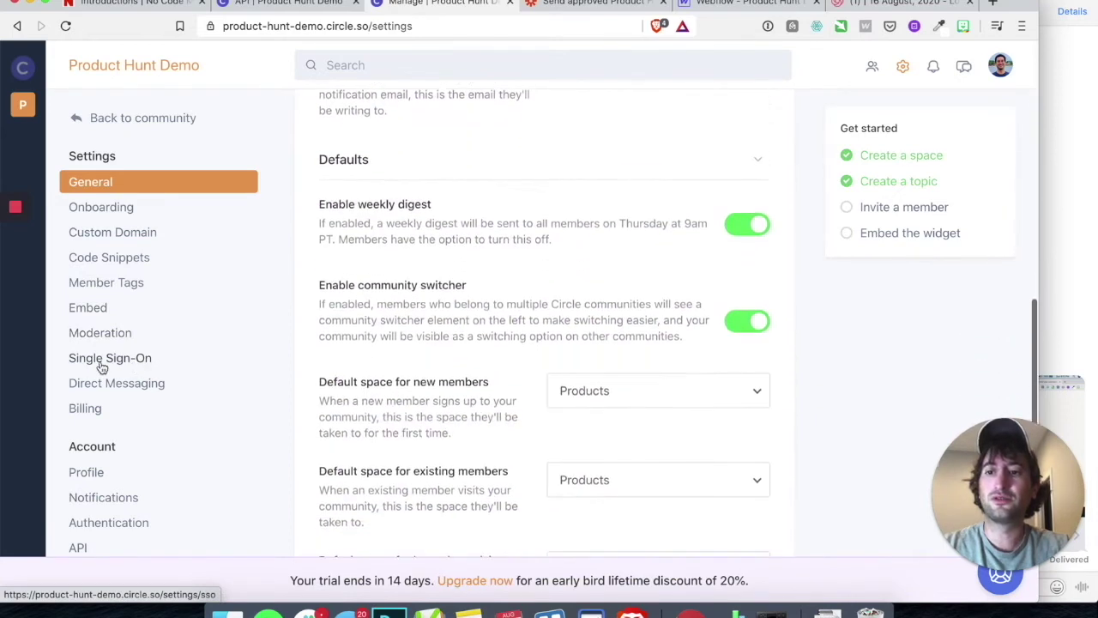
{"action": "left_click", "coordinate": [91, 308]}
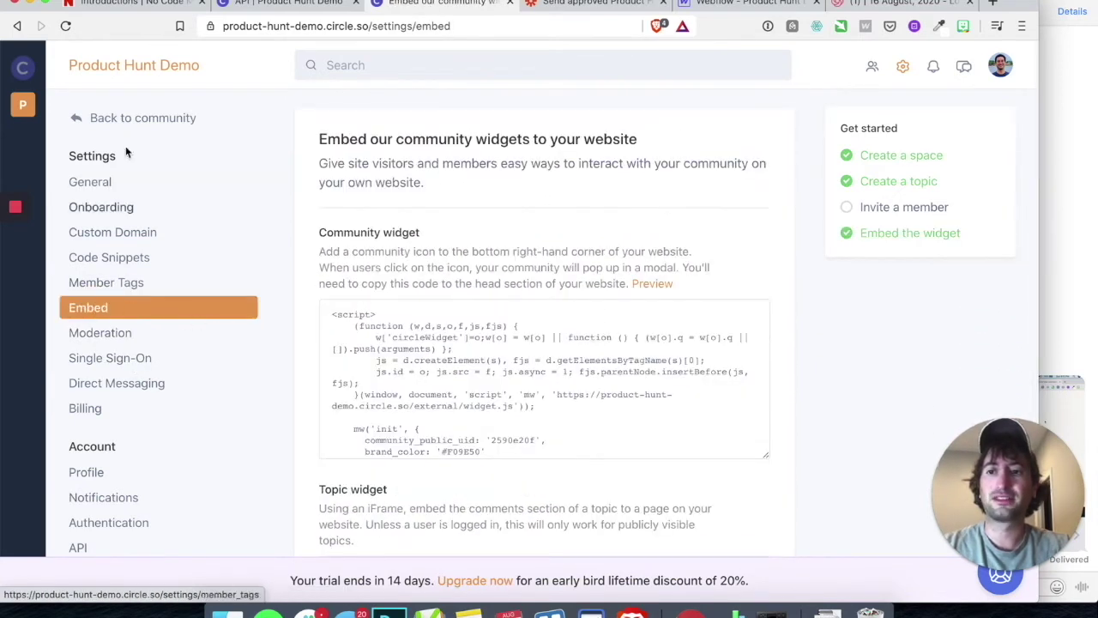
Copy the Topic widget iframe code from the Embed settings
{"action": "scroll", "coordinate": [352, 359], "scroll_direction": "down", "scroll_amount": 1}
{"action": "scroll", "coordinate": [314, 397], "scroll_direction": "down", "scroll_amount": 10}
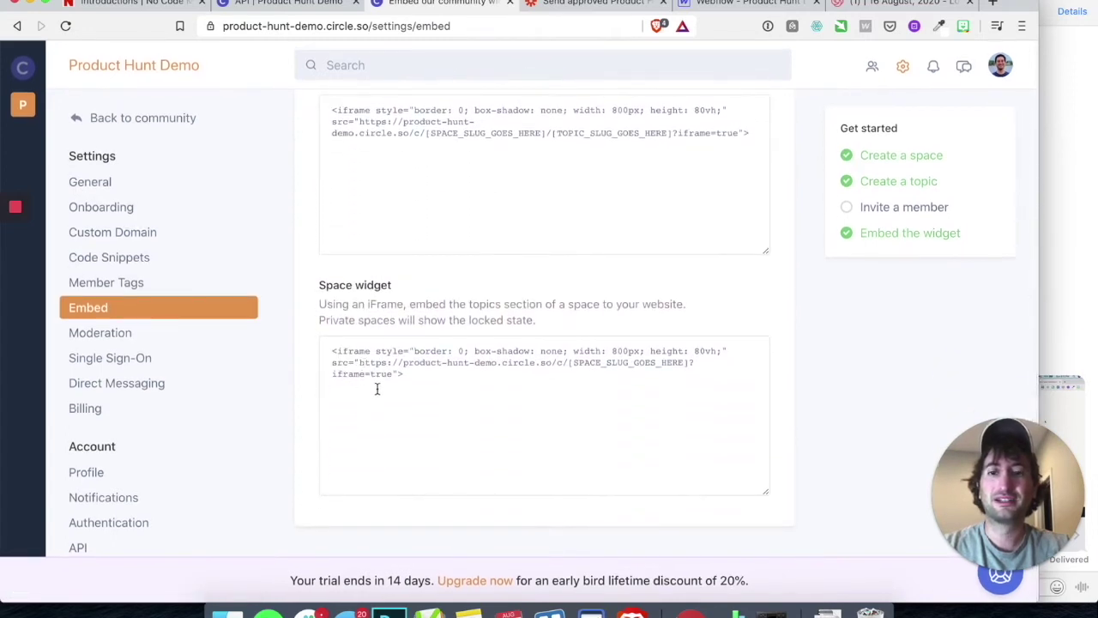
{"action": "scroll", "coordinate": [371, 369], "scroll_direction": "up", "scroll_amount": 3}
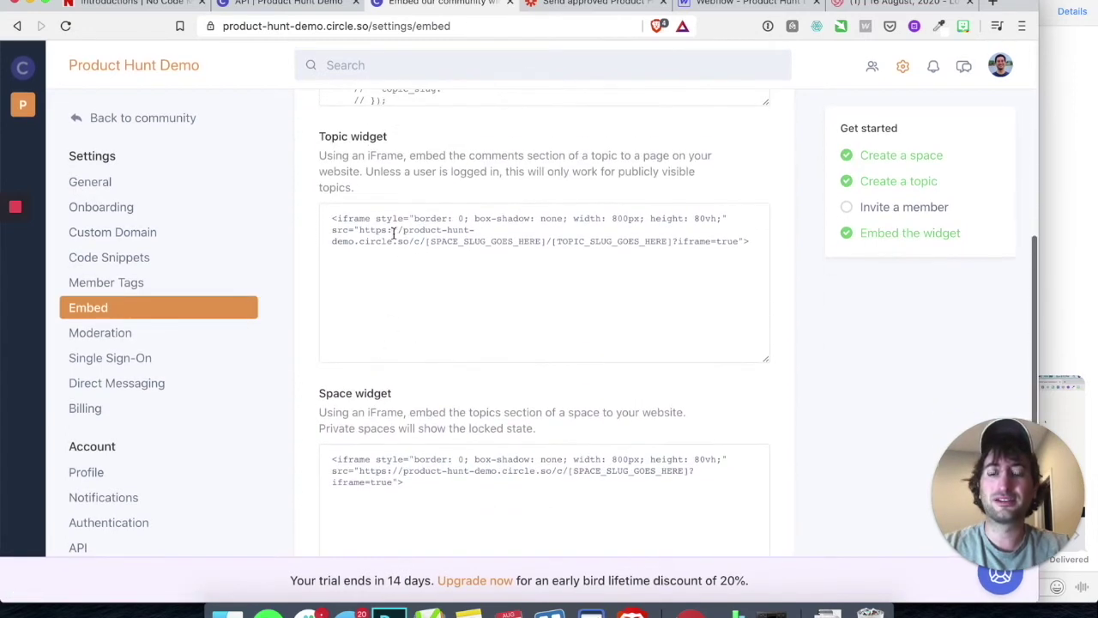
{"action": "scroll", "coordinate": [15, 266], "scroll_direction": "up", "scroll_amount": 1}
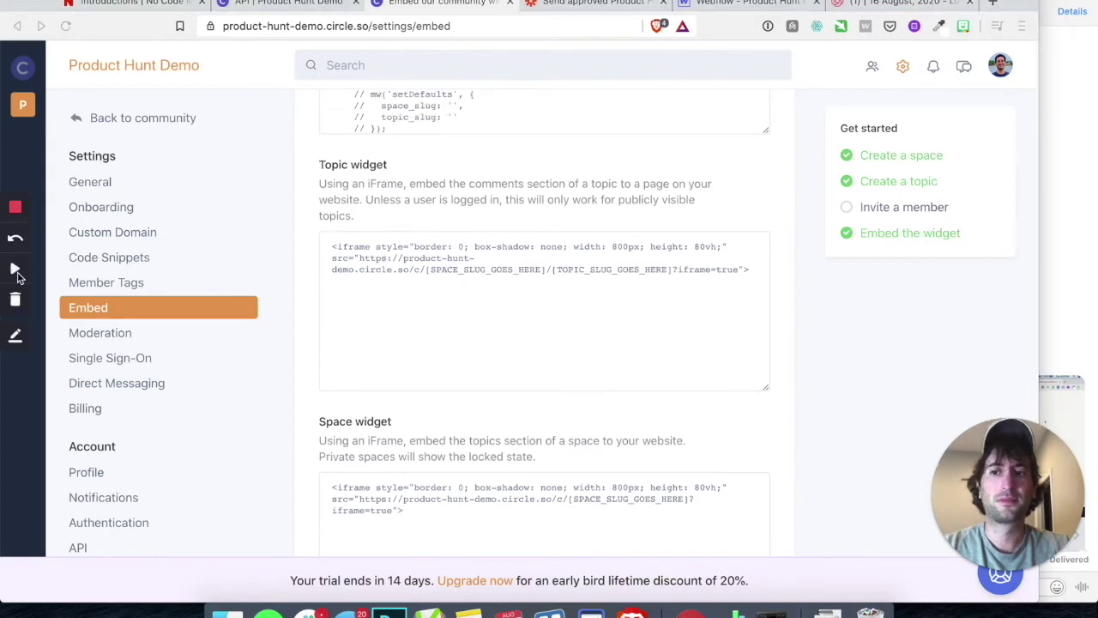
{"action": "triple_click", "coordinate": [407, 258]}
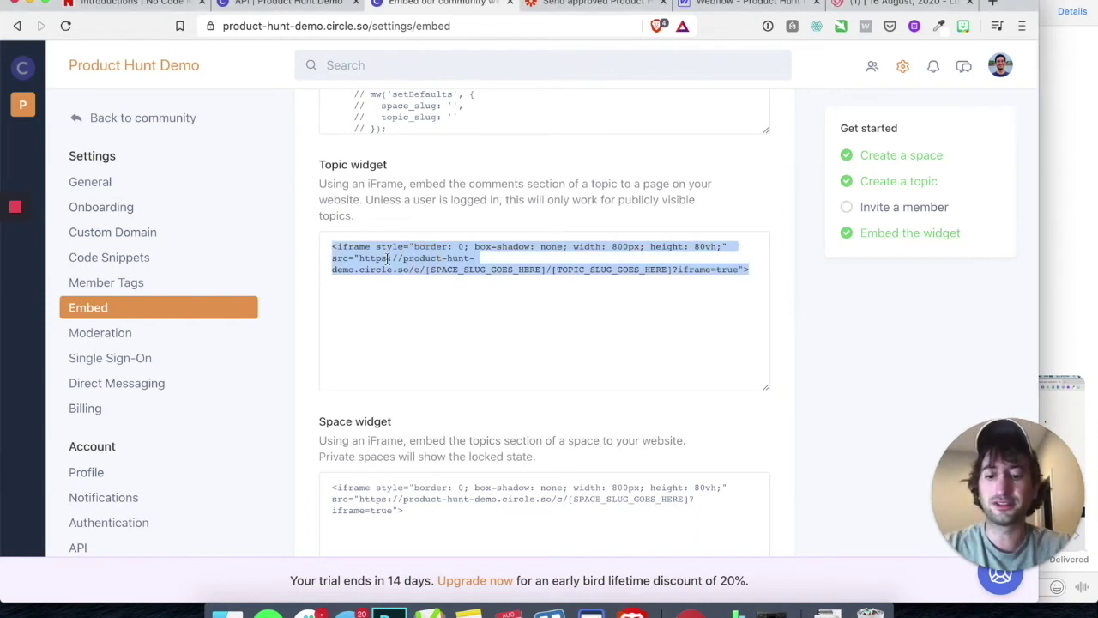
{"action": "left_click", "coordinate": [142, 5]}
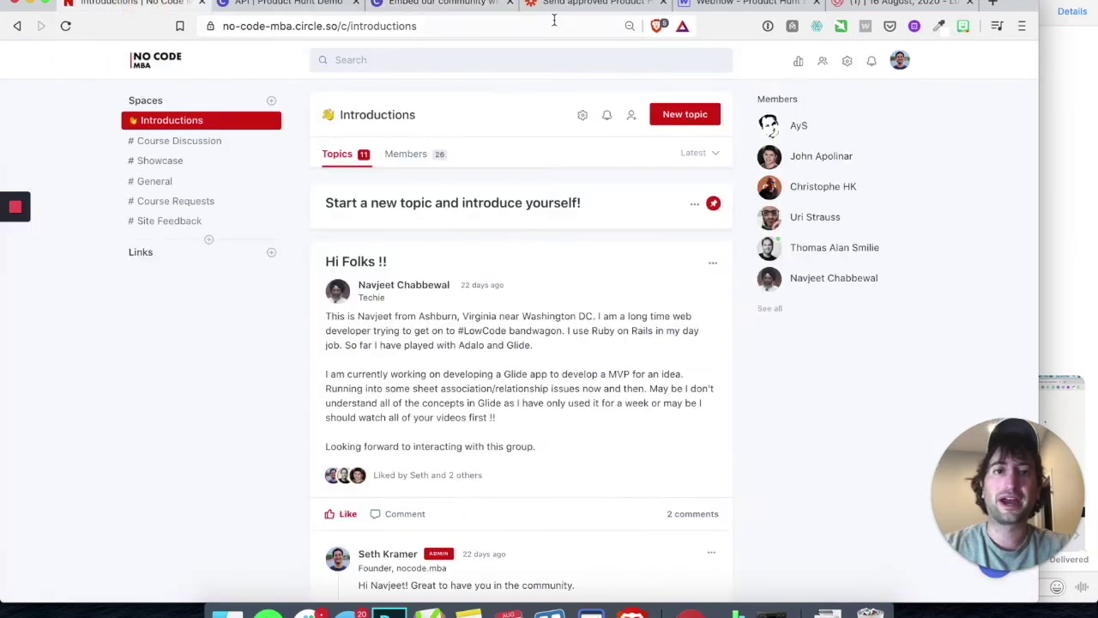
{"action": "left_click", "coordinate": [702, 5]}
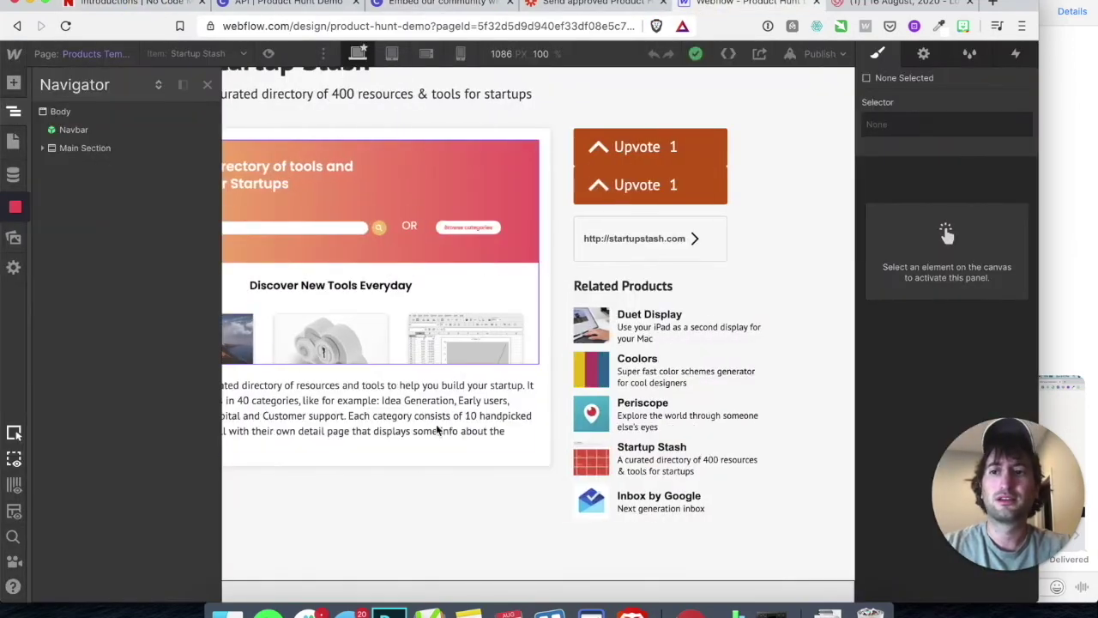
Locate and select the Main content block inside Columns in the Navigator
{"action": "left_click", "coordinate": [412, 483]}
{"action": "left_click", "coordinate": [362, 494]}
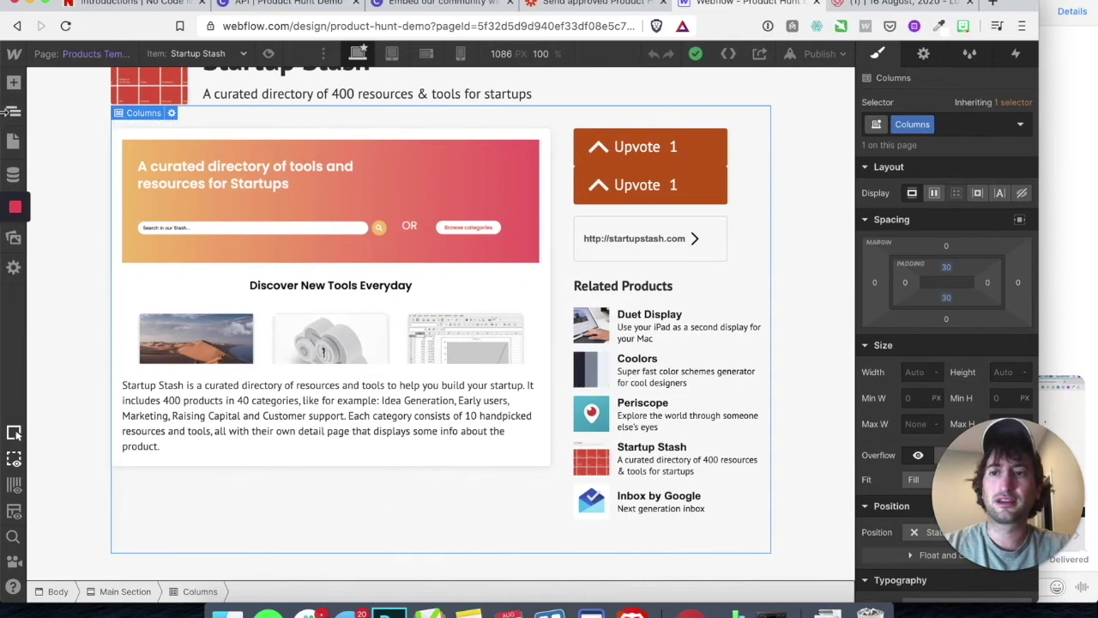
{"action": "left_click", "coordinate": [12, 112]}
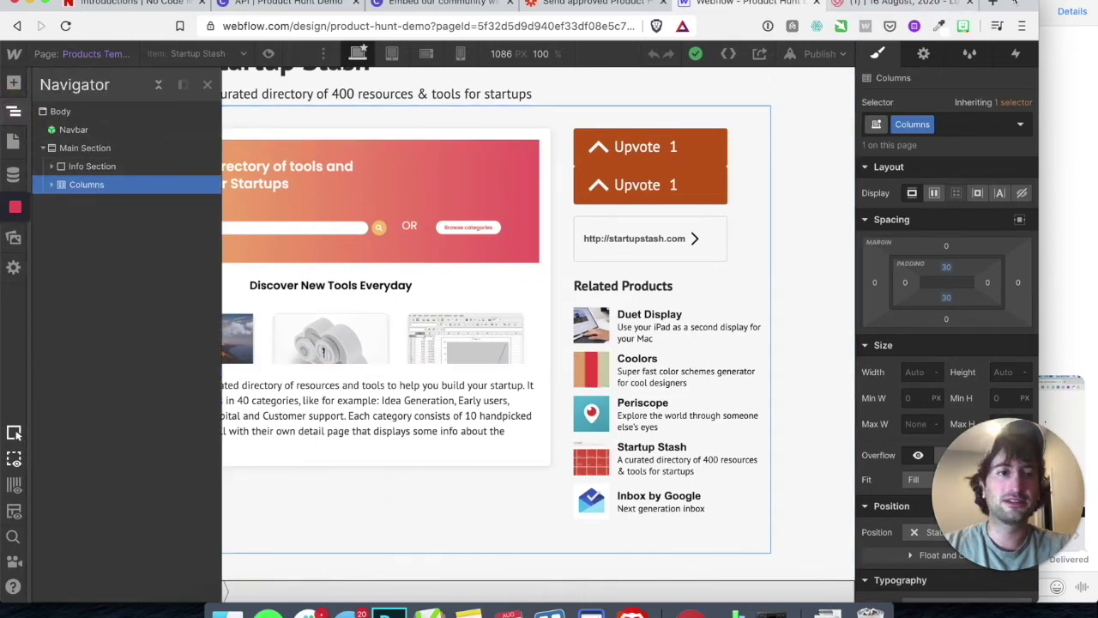
{"action": "double_click", "coordinate": [865, 15]}
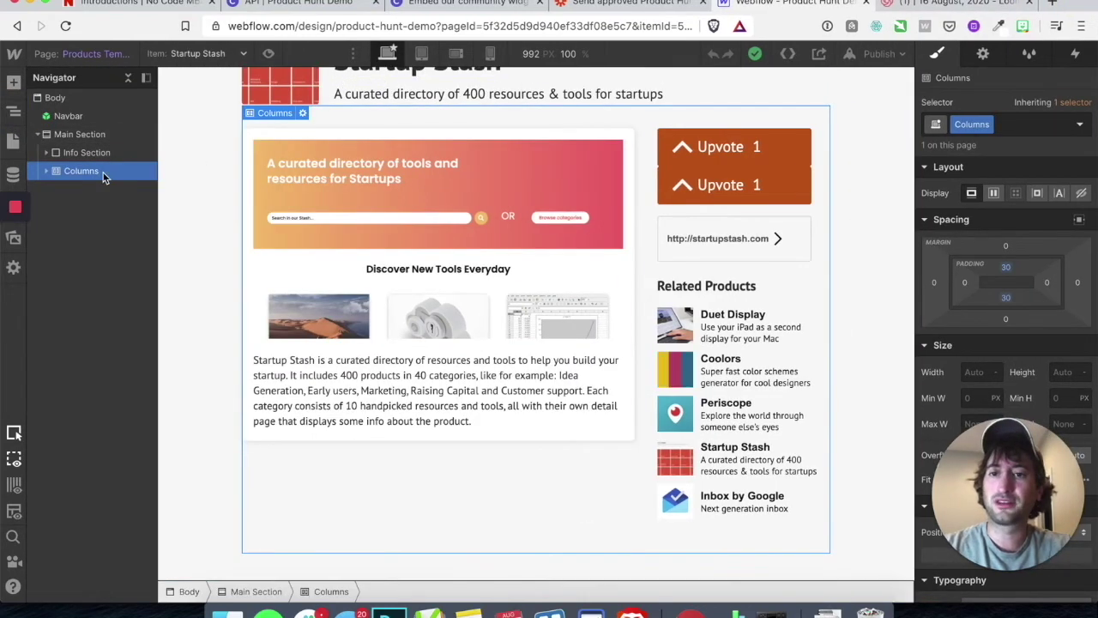
{"action": "left_click", "coordinate": [46, 171]}
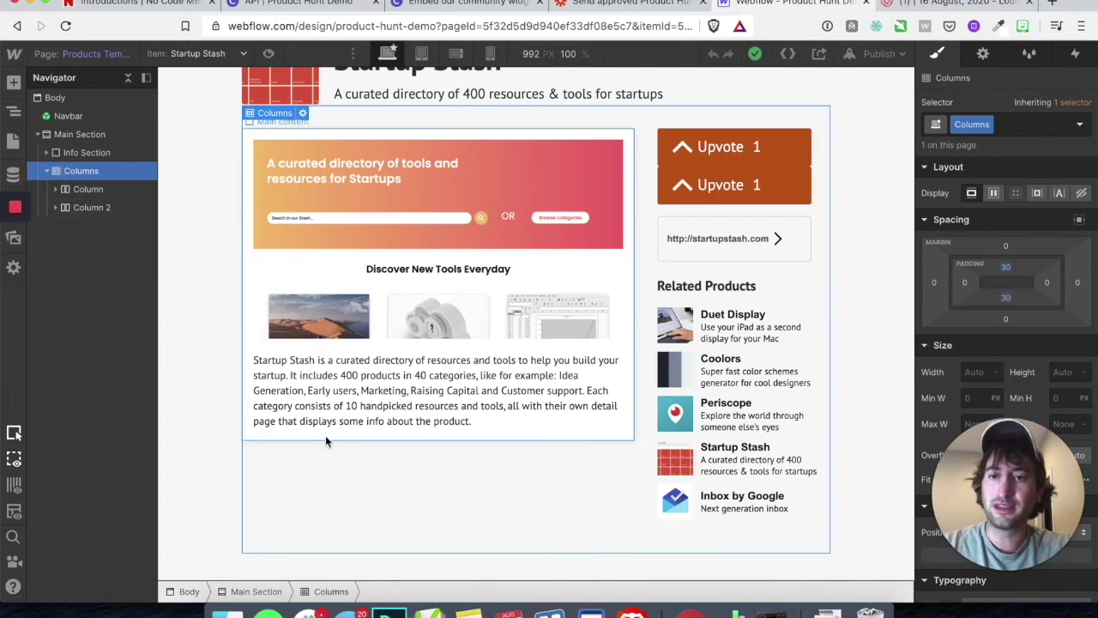
{"action": "left_click", "coordinate": [325, 432]}
{"action": "left_click", "coordinate": [64, 208]}
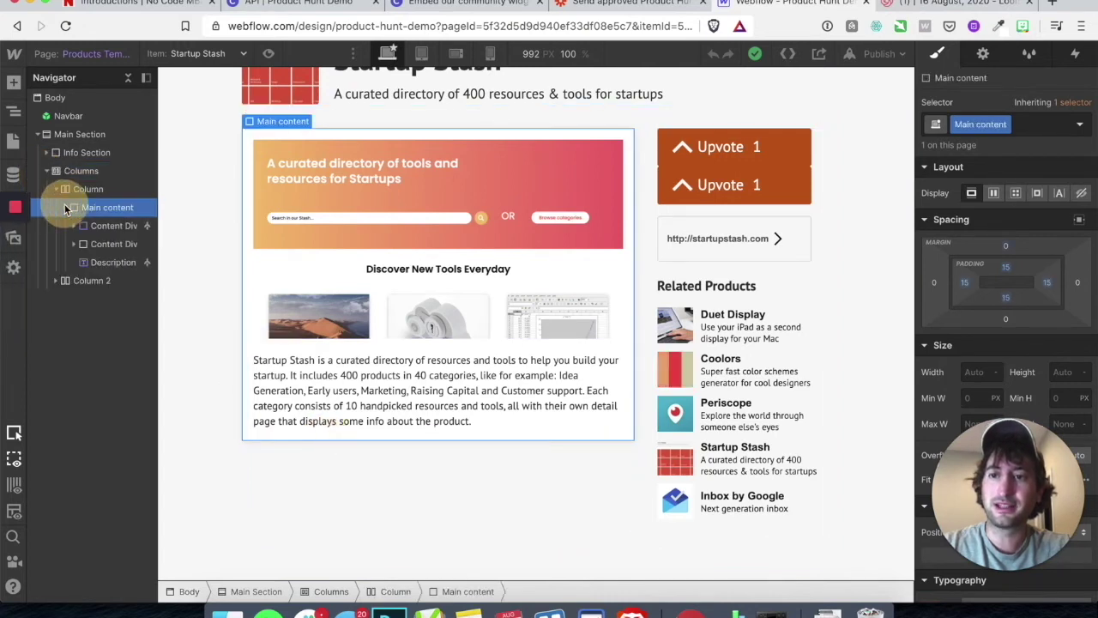
{"action": "left_click", "coordinate": [94, 262]}
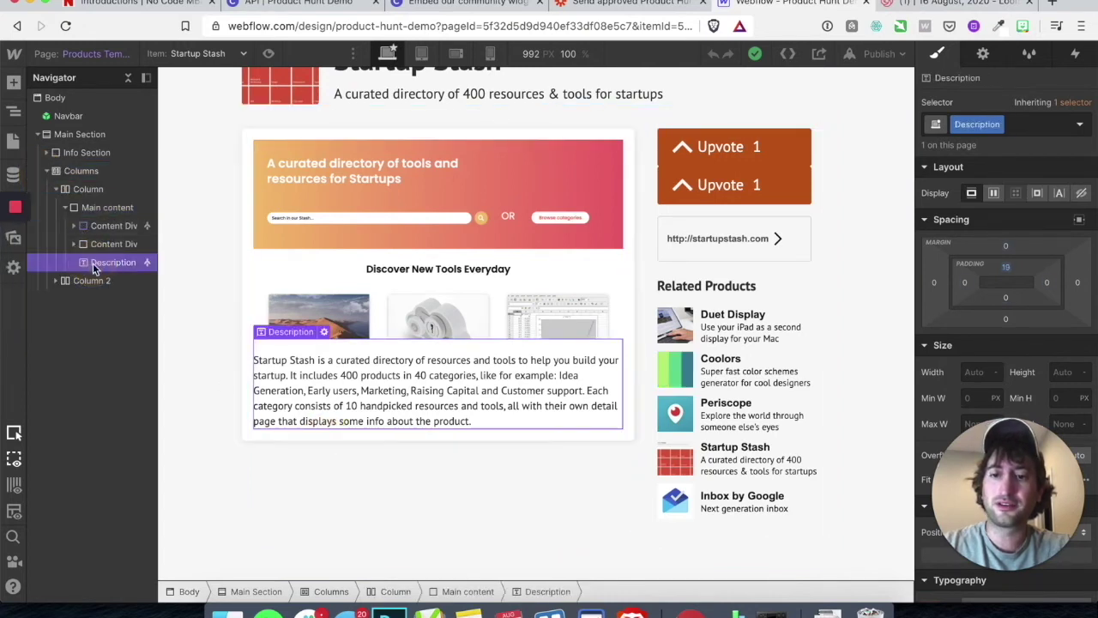
{"action": "left_click", "coordinate": [101, 211]}
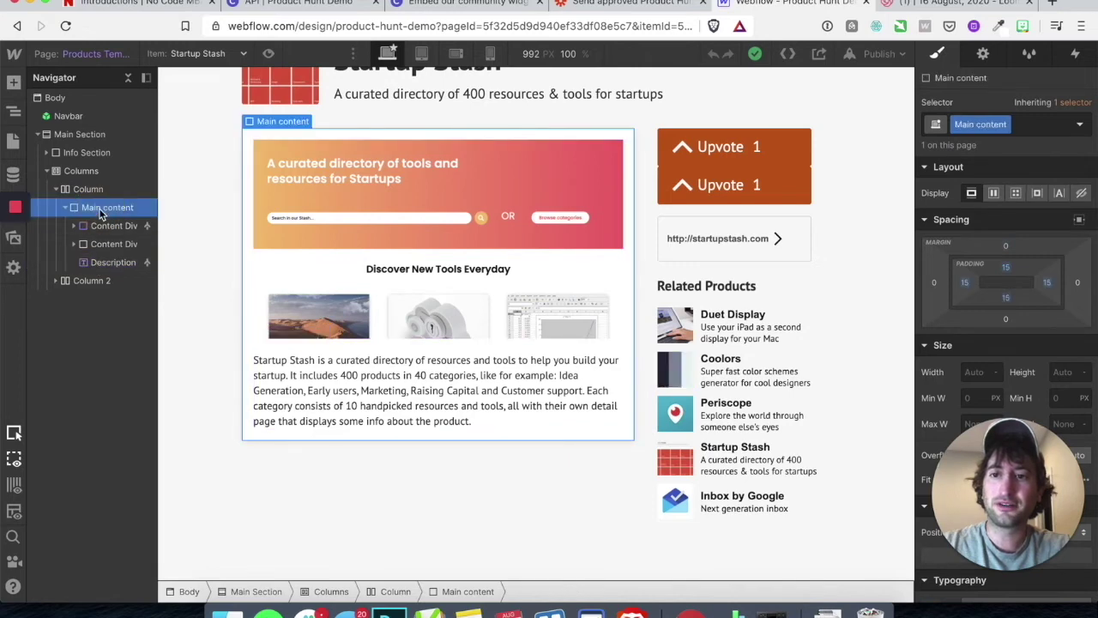
{"action": "left_click", "coordinate": [62, 208]}
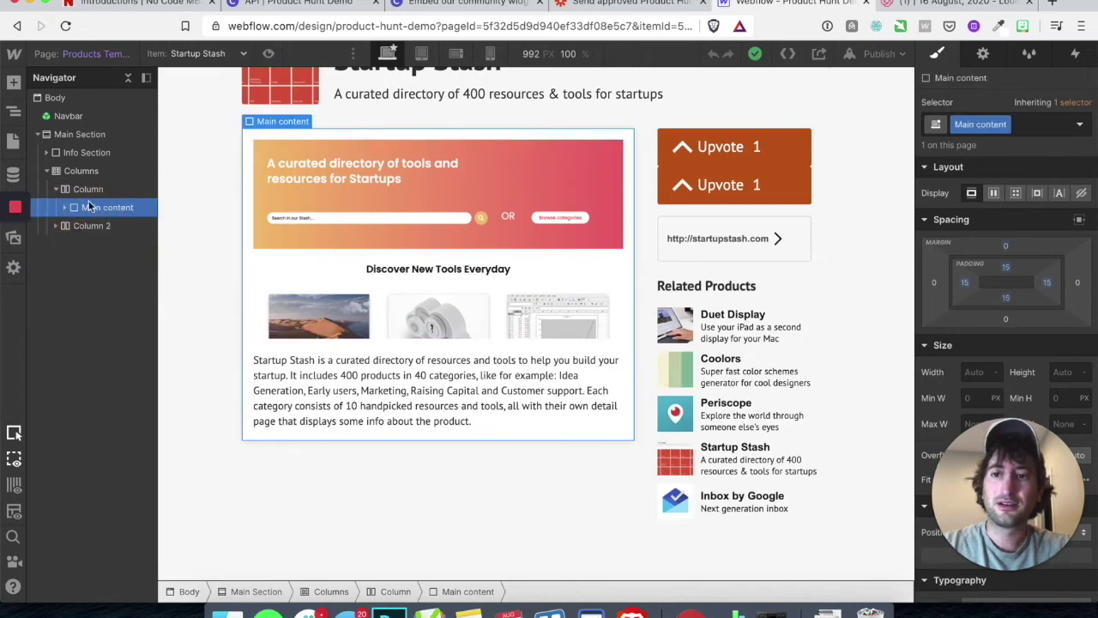
Add a Div Block below Main content and give it the Main content class
{"action": "left_click", "coordinate": [14, 83]}
{"action": "left_click_drag", "start_coordinate": [56, 363], "coordinate": [103, 228]}
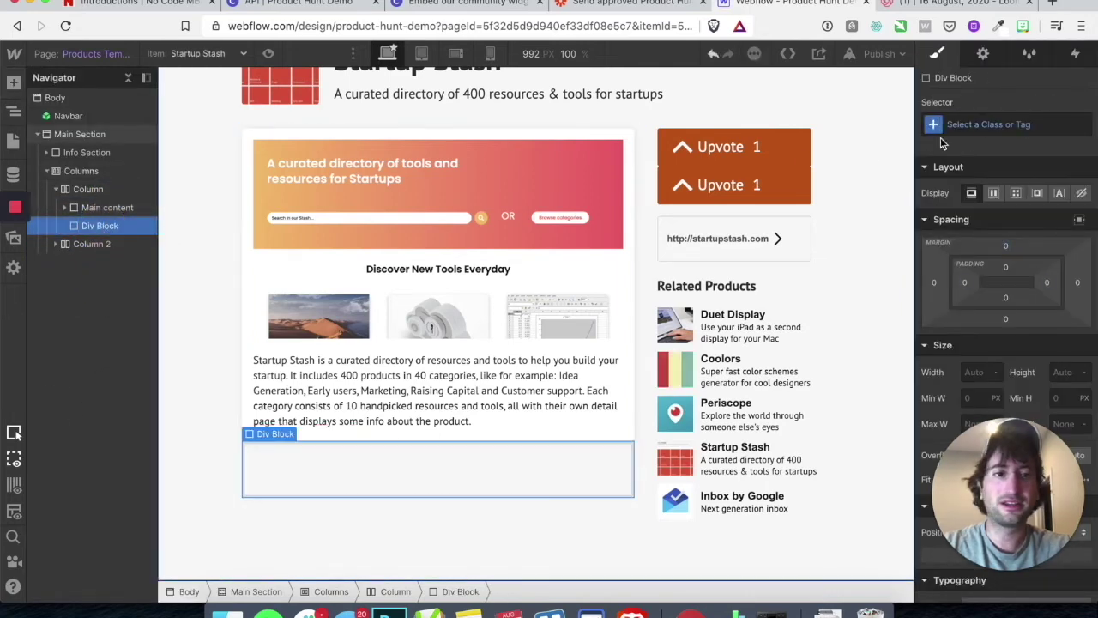
{"action": "left_click", "coordinate": [981, 124]}
{"action": "type", "text": "Main"}
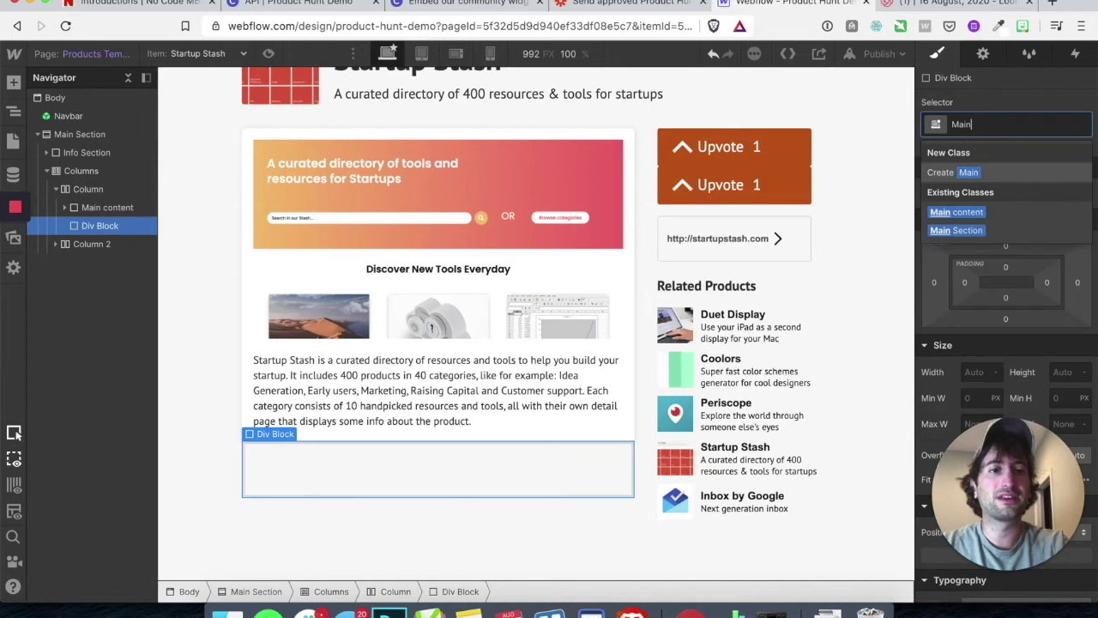
{"action": "left_click", "coordinate": [1019, 208]}
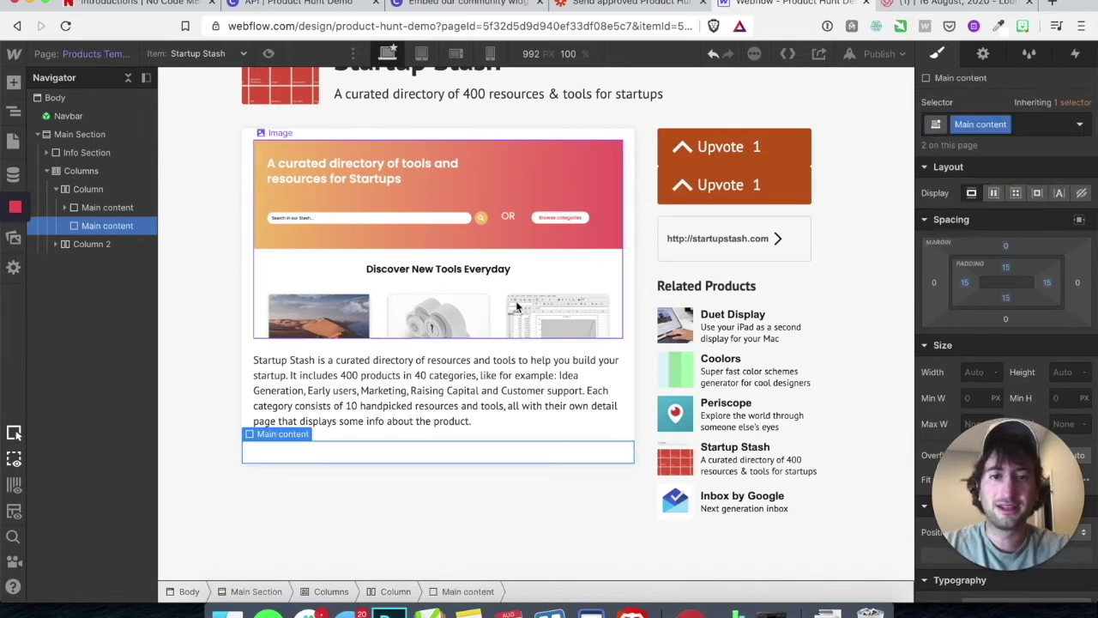
Add a 'margin top' combo class to the block with margin-top set to 10
{"action": "left_click", "coordinate": [1007, 245]}
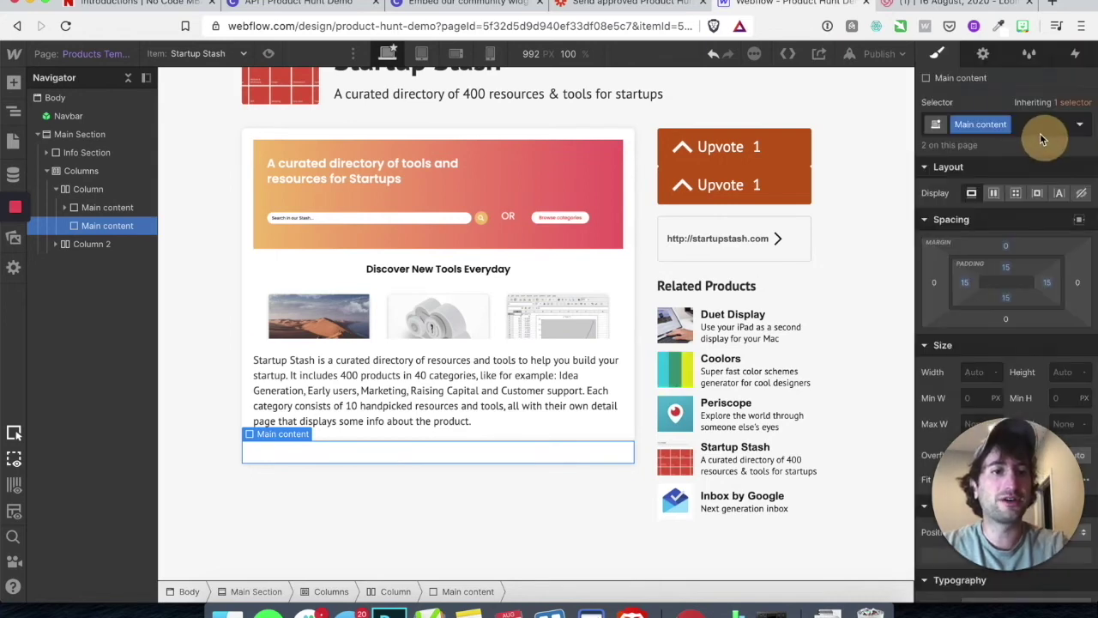
{"action": "left_click", "coordinate": [1040, 131]}
{"action": "type", "text": "margin top"}
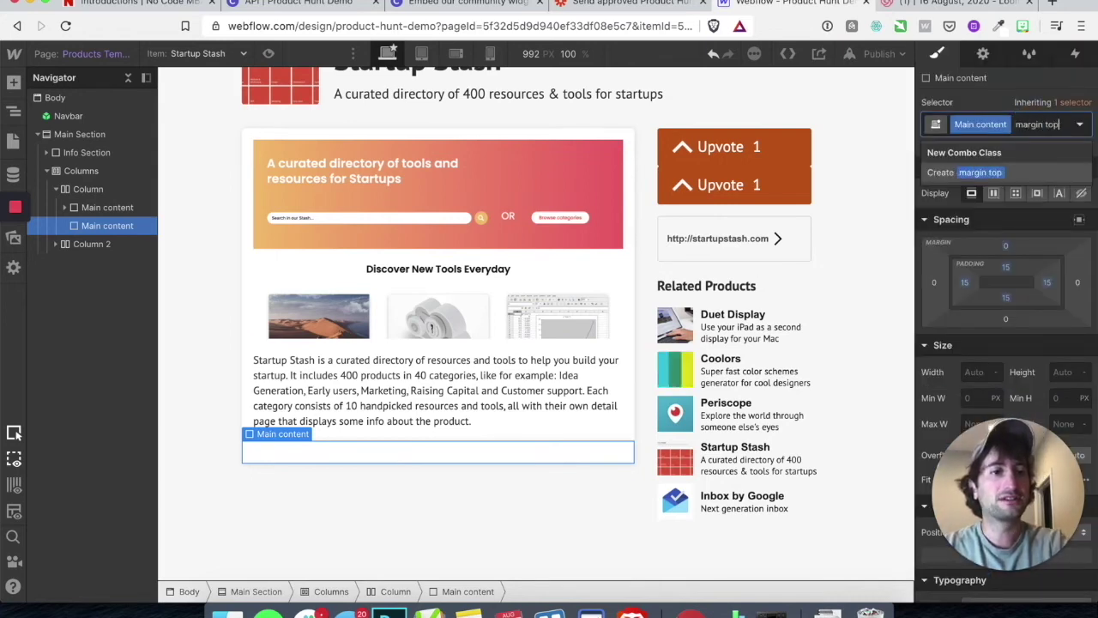
{"action": "key", "text": "Return"}
{"action": "left_click", "coordinate": [1005, 246]}
{"action": "left_click", "coordinate": [980, 295]}
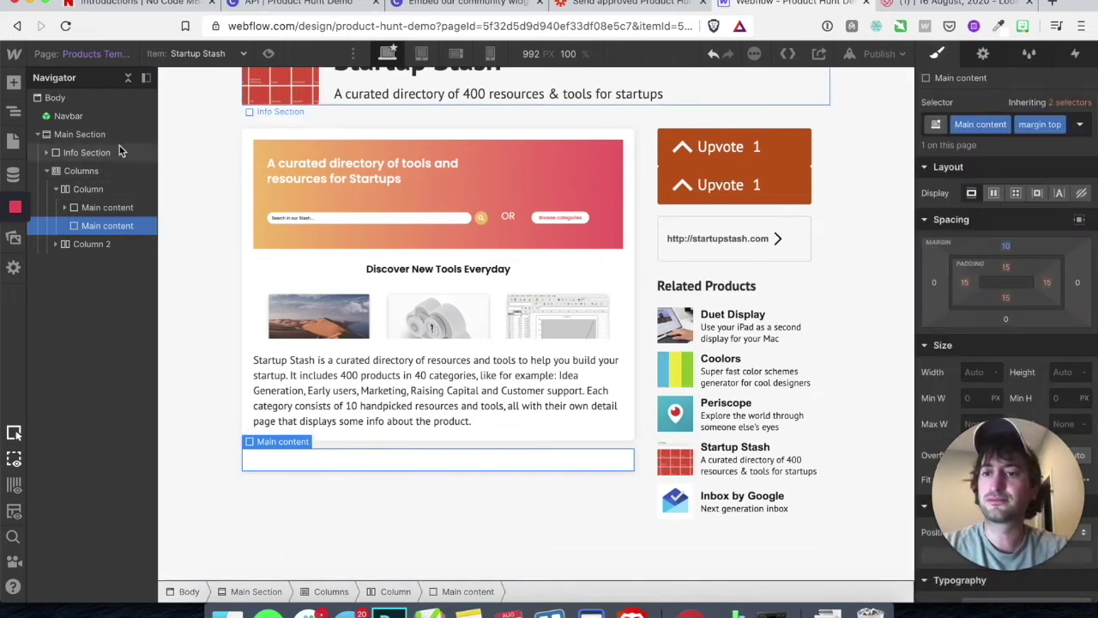
Drop an Embed into the new Main content block and paste the Circle topic iframe code
{"action": "left_click", "coordinate": [13, 82]}
{"action": "scroll", "coordinate": [94, 325], "scroll_direction": "down", "scroll_amount": 10}
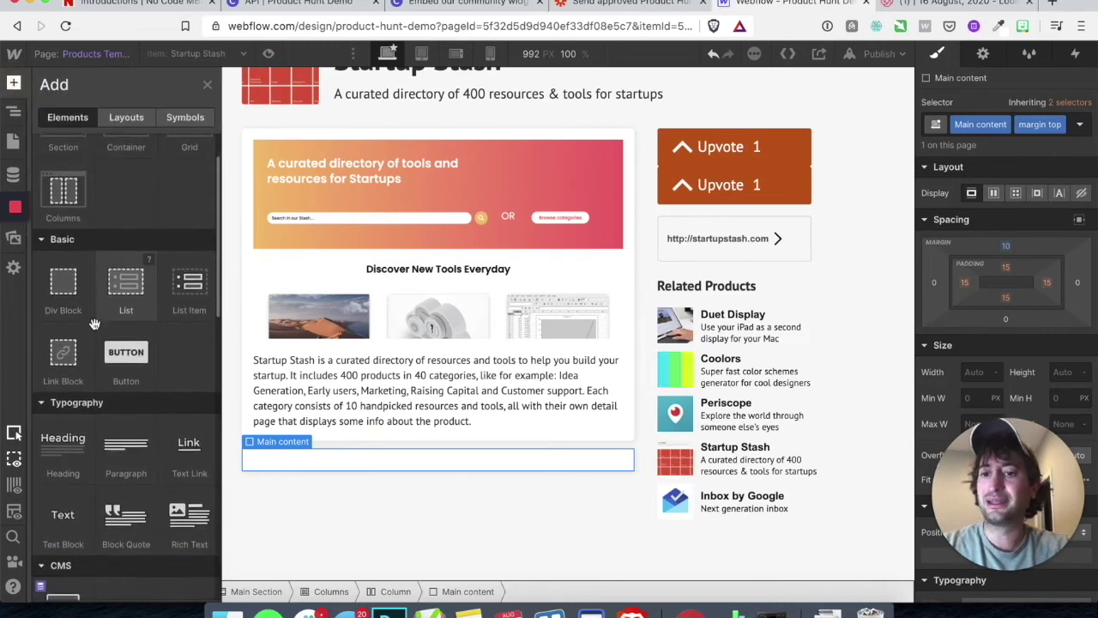
{"action": "scroll", "coordinate": [118, 405], "scroll_direction": "down", "scroll_amount": 10}
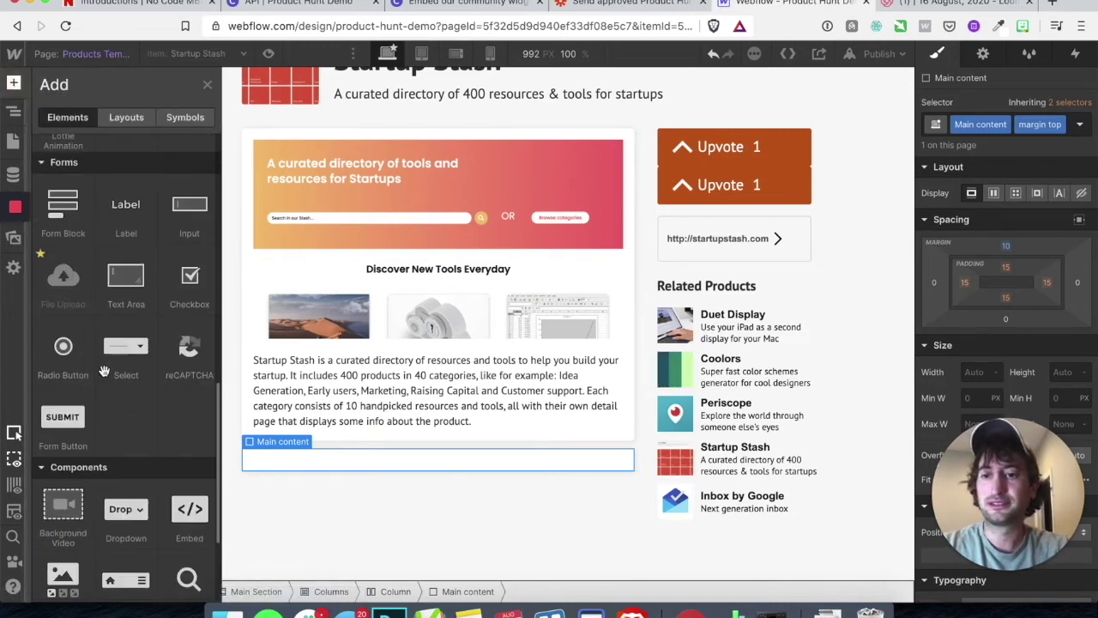
{"action": "left_click_drag", "start_coordinate": [183, 355], "coordinate": [329, 468]}
{"action": "left_click", "coordinate": [348, 199]}
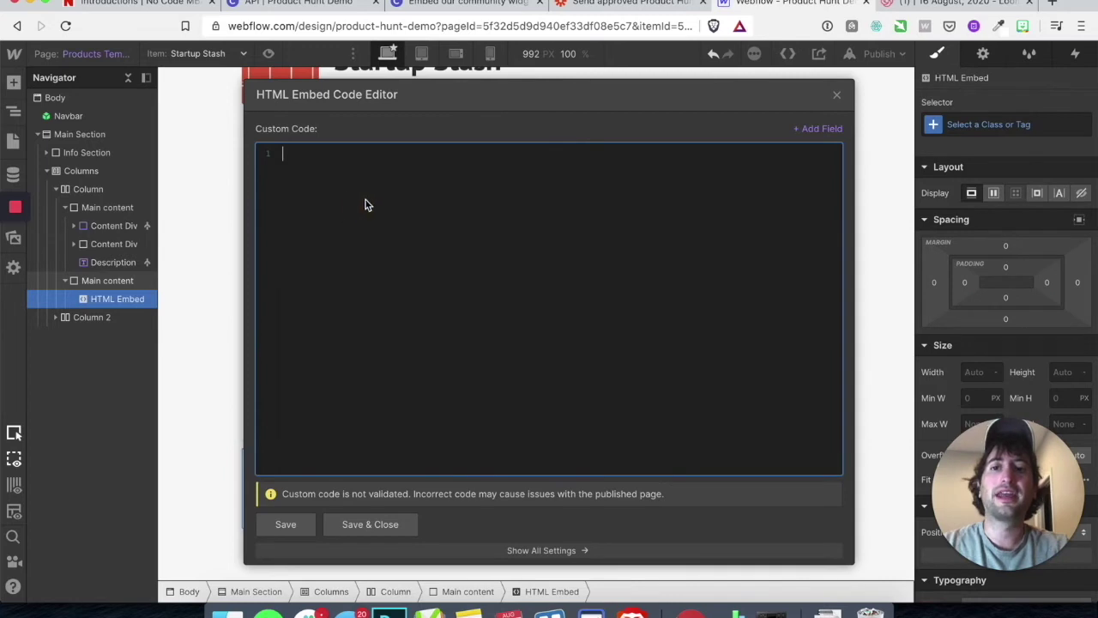
{"action": "type", "text": "src=\"https://product-hunt-demo.circle.so/c/[SPACE_SLUG_GOES_HERE]/[TOPIC_SLUG_GOES_HERE]?iframe=true\">"}
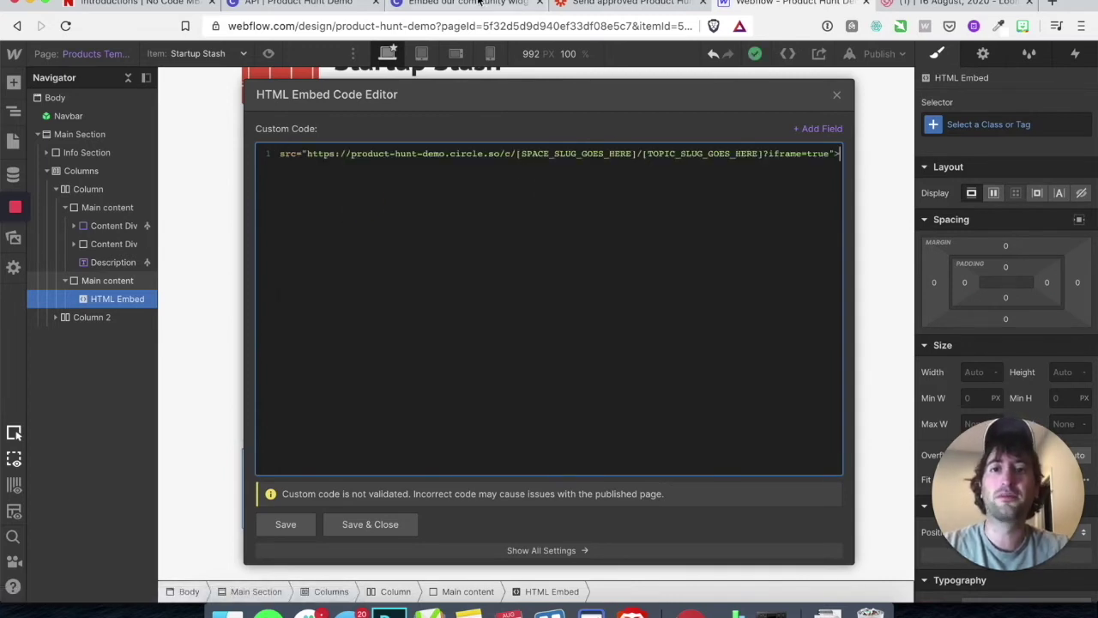
{"action": "left_click", "coordinate": [478, 3]}
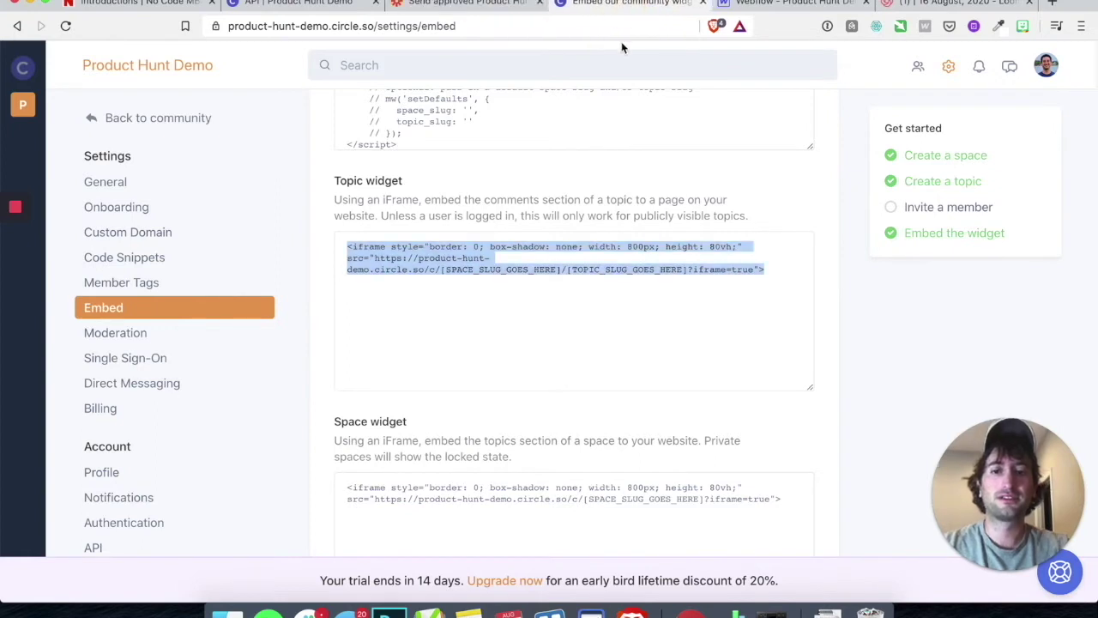
{"action": "left_click", "coordinate": [446, 268]}
{"action": "left_click_drag", "start_coordinate": [441, 269], "coordinate": [689, 271]}
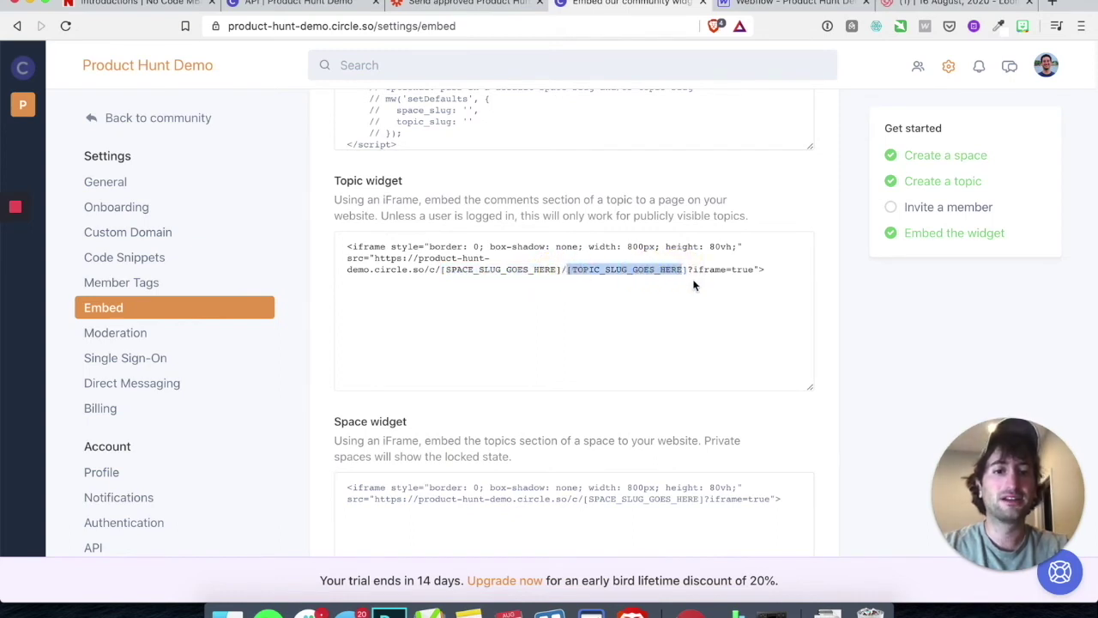
{"action": "left_click", "coordinate": [776, 6]}
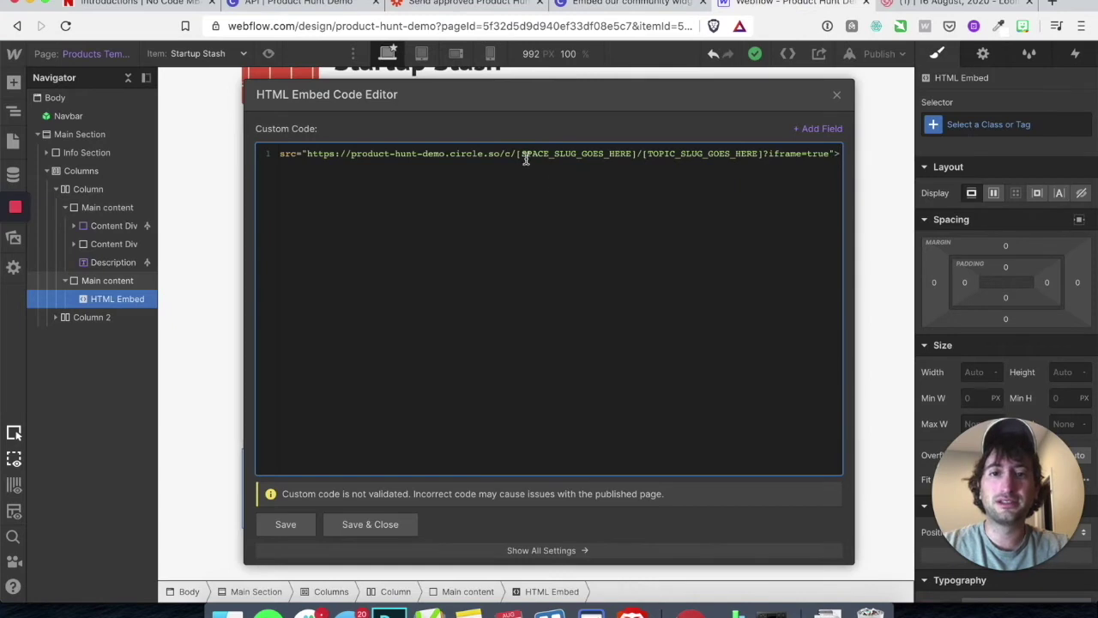
{"action": "left_click_drag", "start_coordinate": [517, 155], "coordinate": [635, 156]}
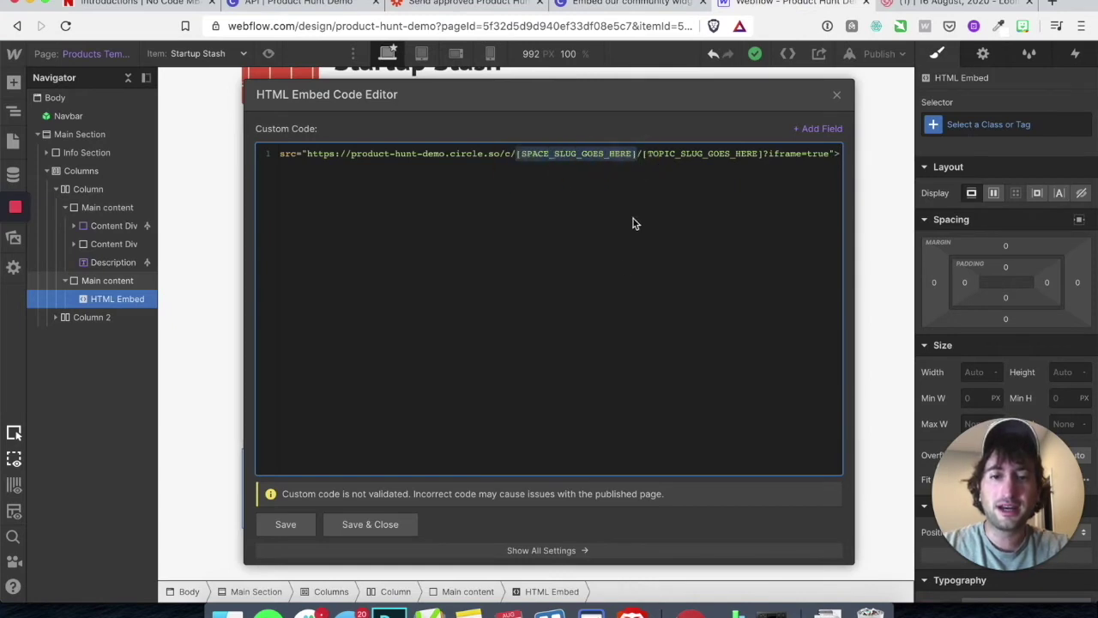
{"action": "left_click", "coordinate": [639, 4]}
{"action": "scroll", "coordinate": [466, 192], "scroll_direction": "up", "scroll_amount": 5}
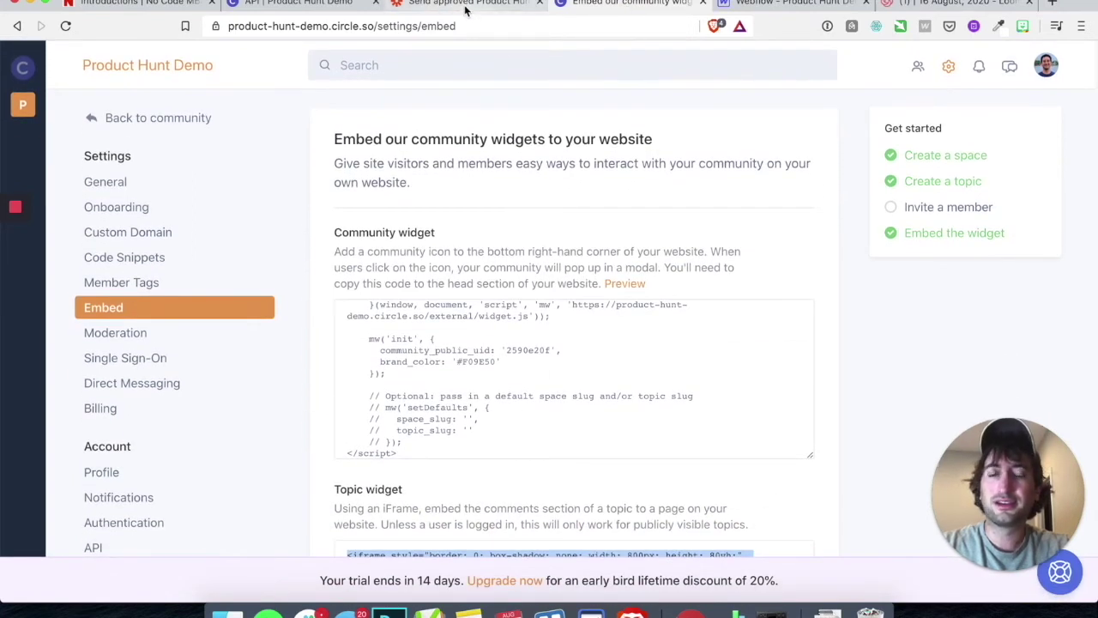
{"action": "left_click", "coordinate": [163, 118]}
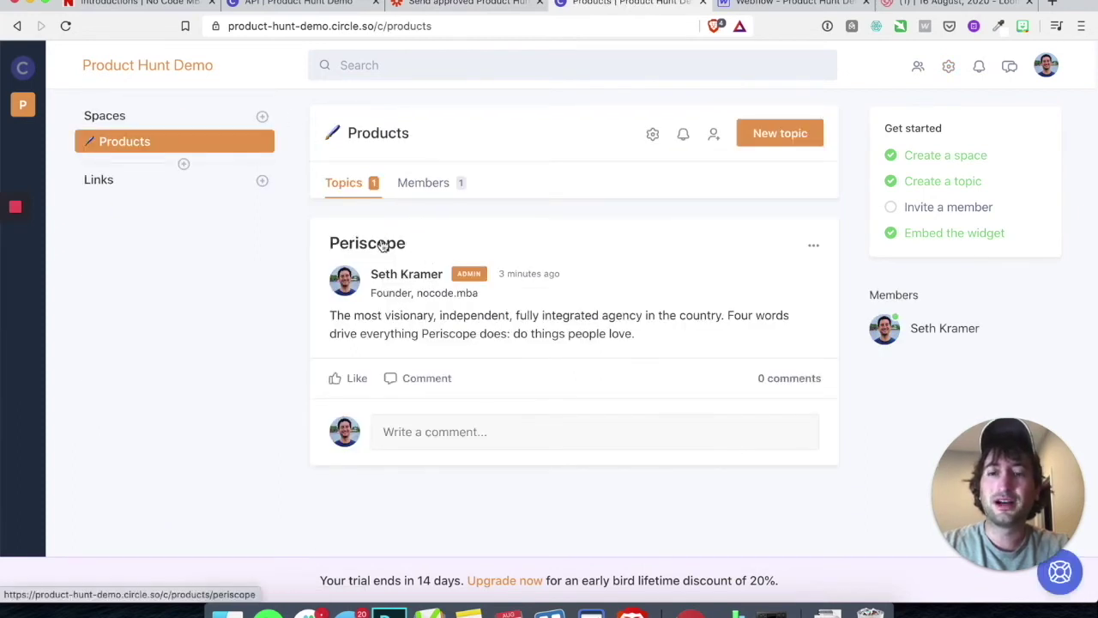
{"action": "left_click", "coordinate": [384, 244]}
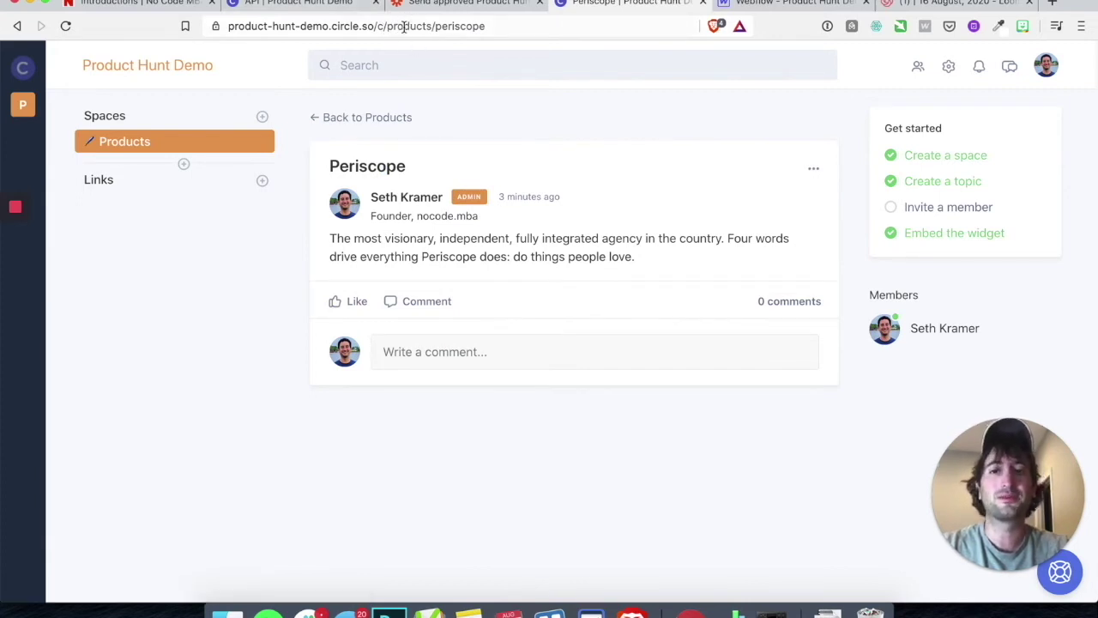
{"action": "left_click", "coordinate": [404, 27]}
{"action": "left_click", "coordinate": [772, 4]}
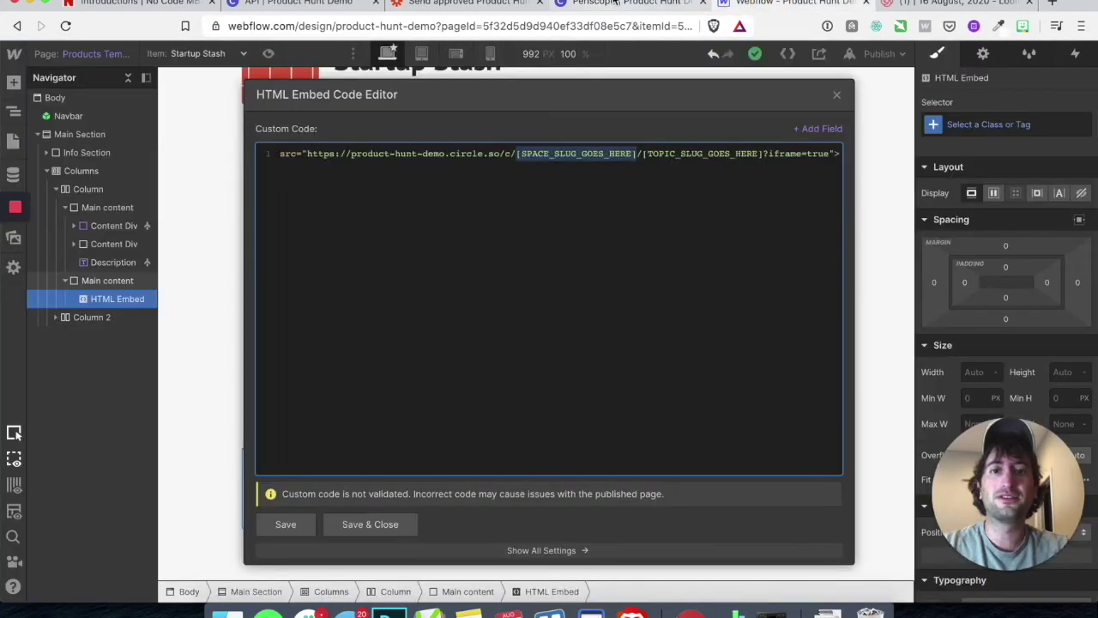
Replace the space placeholder with 'products' and the topic placeholder with the CMS Slug field
{"action": "left_click_drag", "start_coordinate": [519, 153], "coordinate": [634, 154]}
{"action": "type", "text": "products"}
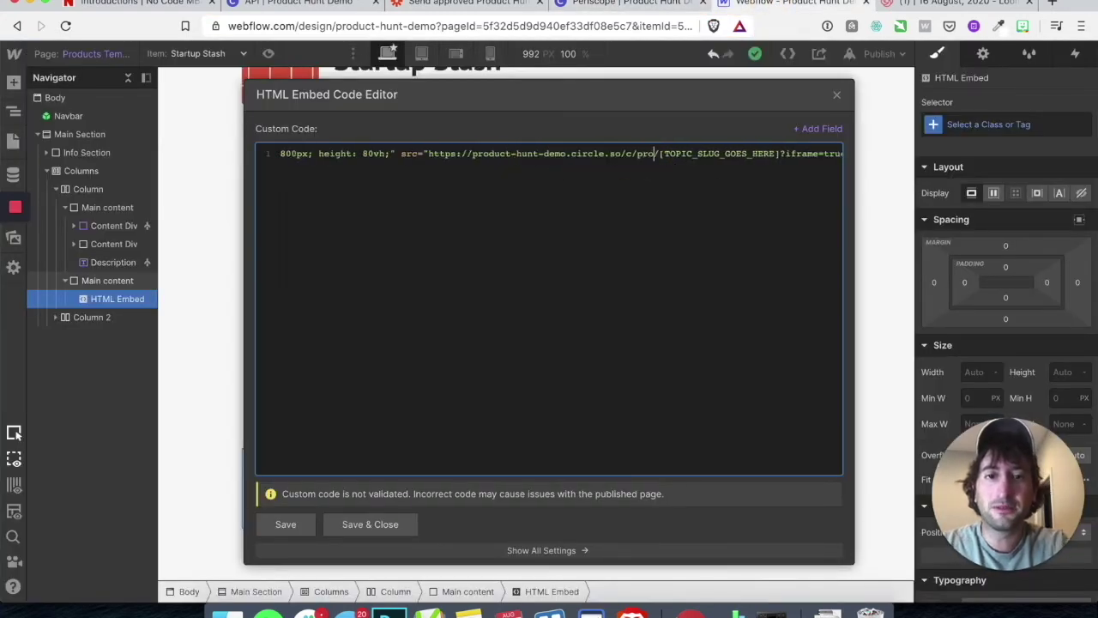
{"action": "scroll", "coordinate": [709, 200], "scroll_direction": "right", "scroll_amount": 2}
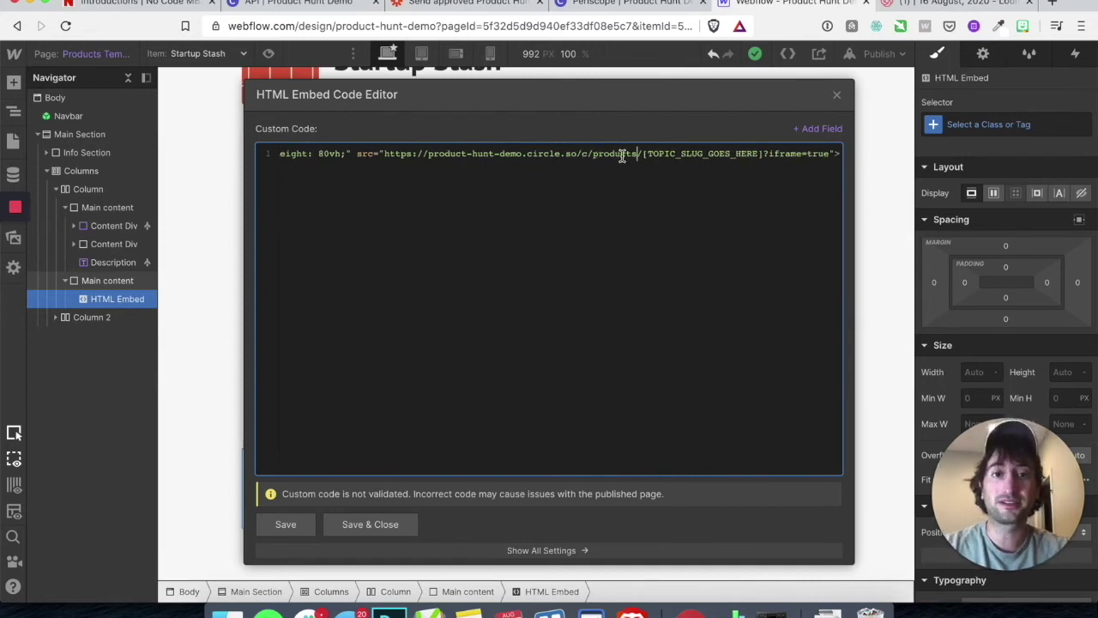
{"action": "left_click_drag", "start_coordinate": [642, 156], "coordinate": [761, 158]}
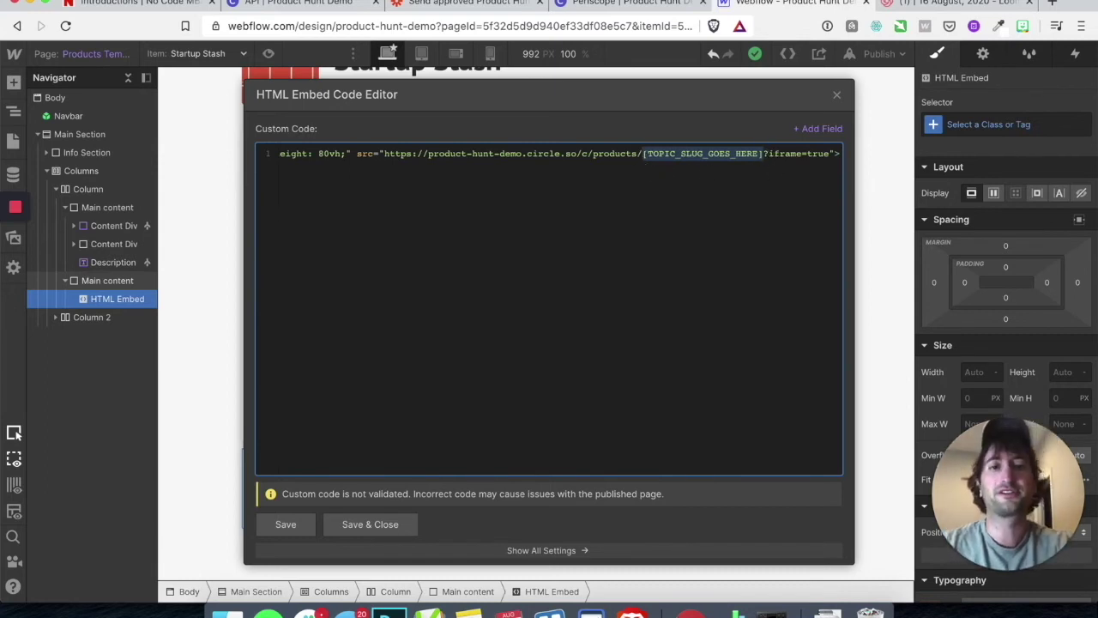
{"action": "key", "text": "BackSpace"}
{"action": "left_click", "coordinate": [810, 131]}
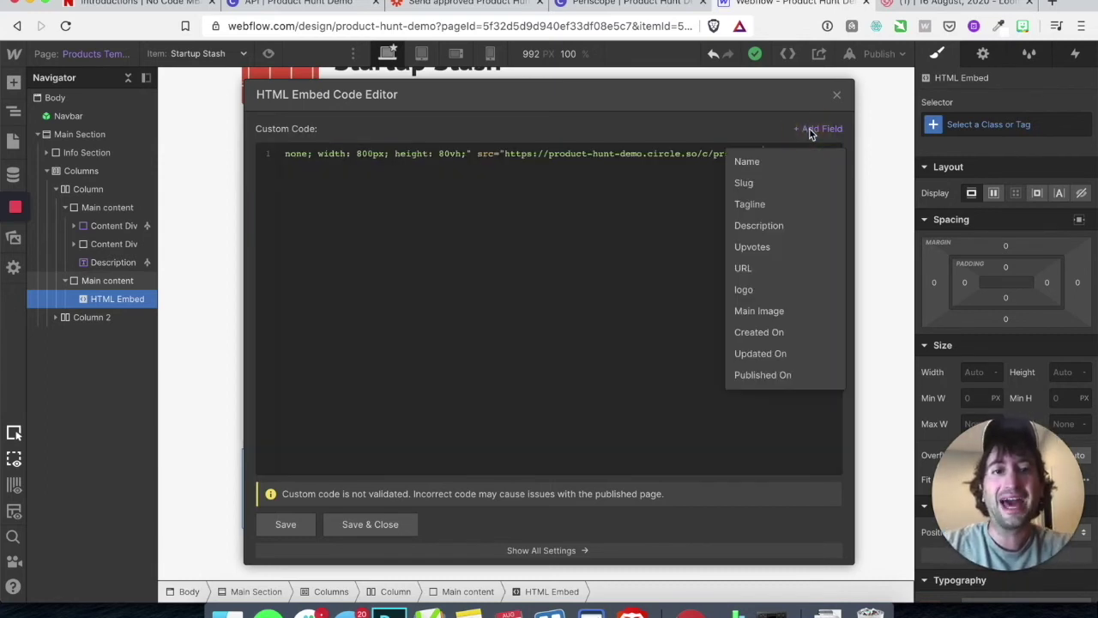
{"action": "left_click", "coordinate": [779, 188]}
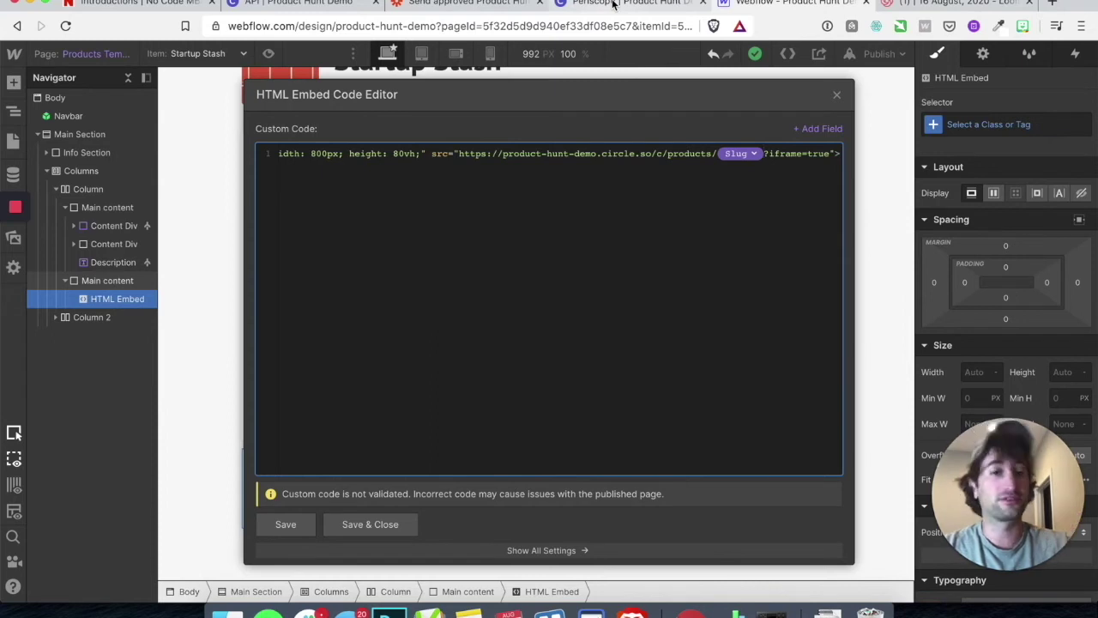
{"action": "scroll", "coordinate": [474, 272], "scroll_direction": "left", "scroll_amount": 5}
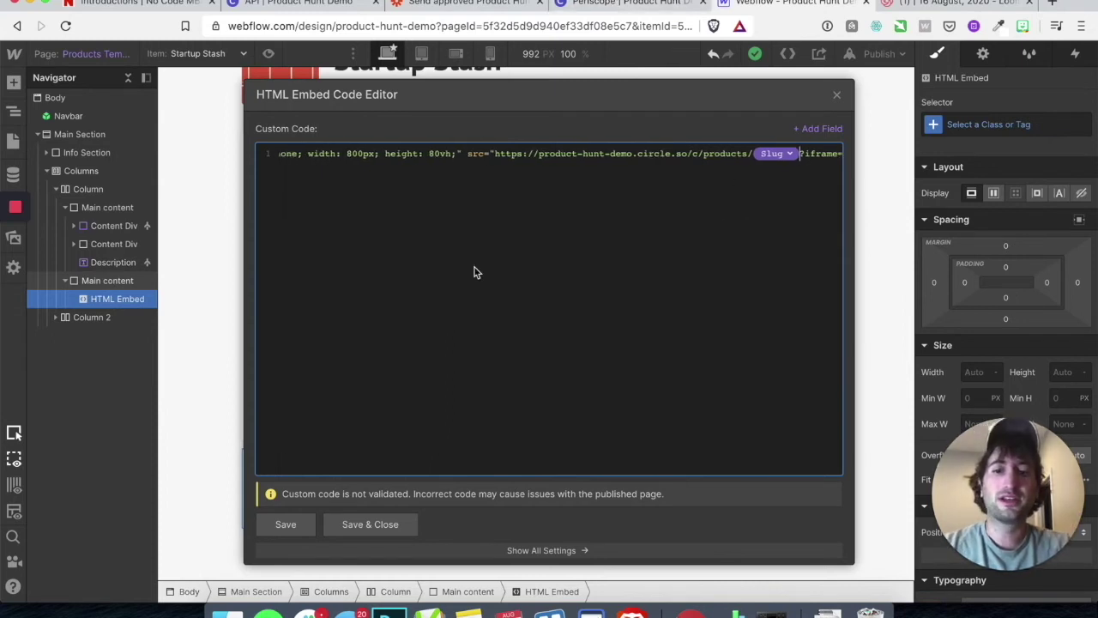
{"action": "left_click", "coordinate": [395, 525]}
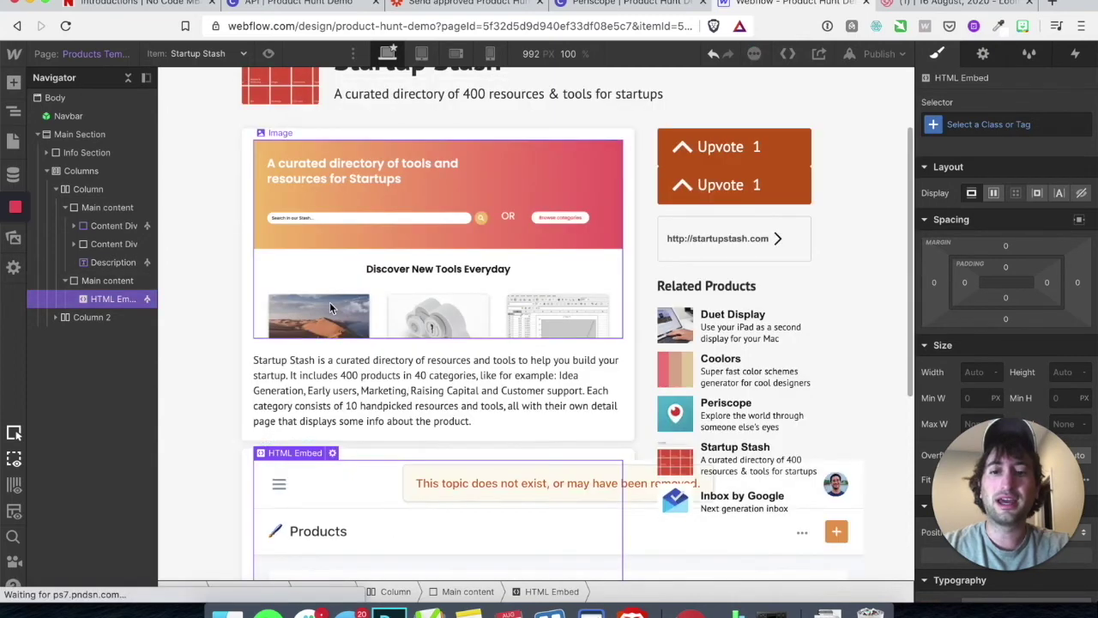
Preview the Products Template with the Periscope item to see its Circle comment box
{"action": "scroll", "coordinate": [329, 302], "scroll_direction": "down", "scroll_amount": 1}
{"action": "scroll", "coordinate": [343, 257], "scroll_direction": "up", "scroll_amount": 4}
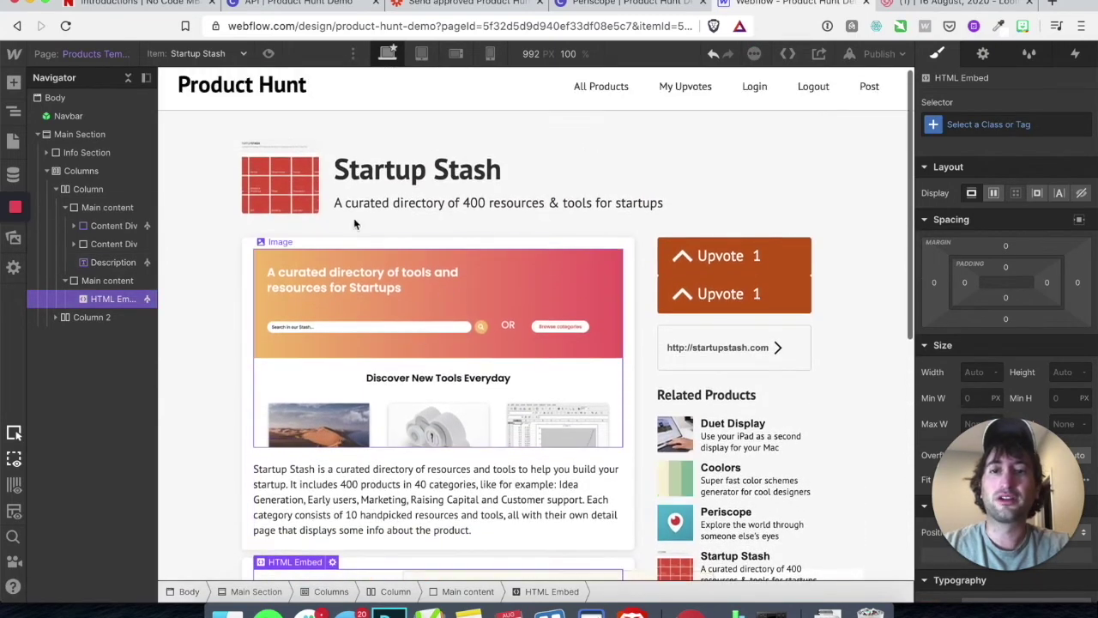
{"action": "scroll", "coordinate": [354, 269], "scroll_direction": "down", "scroll_amount": 2}
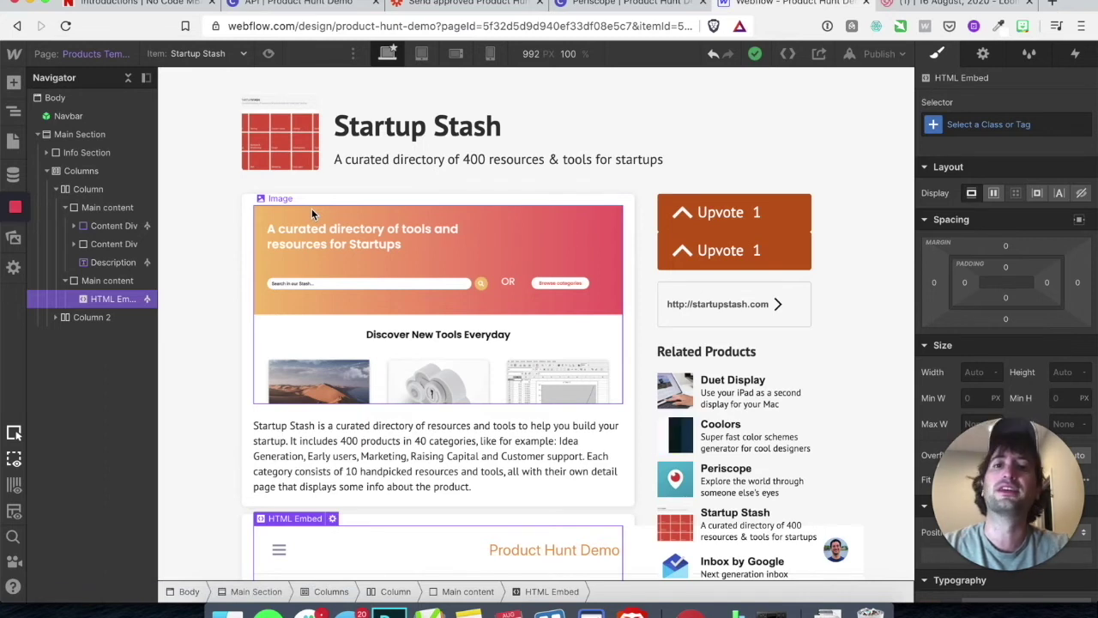
{"action": "left_click", "coordinate": [214, 54]}
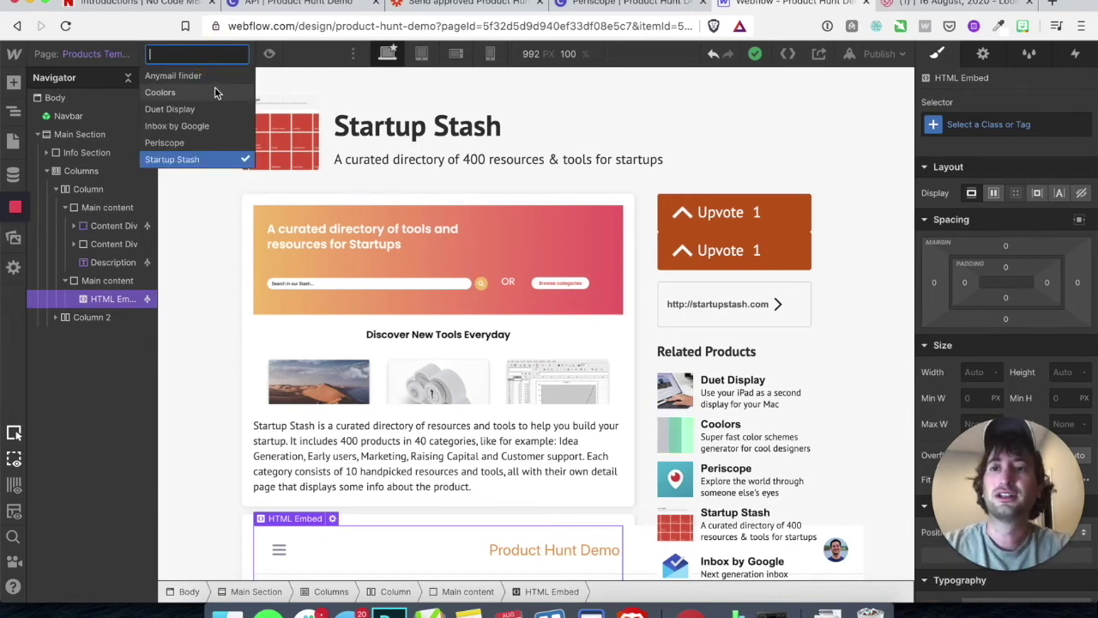
{"action": "left_click", "coordinate": [198, 145]}
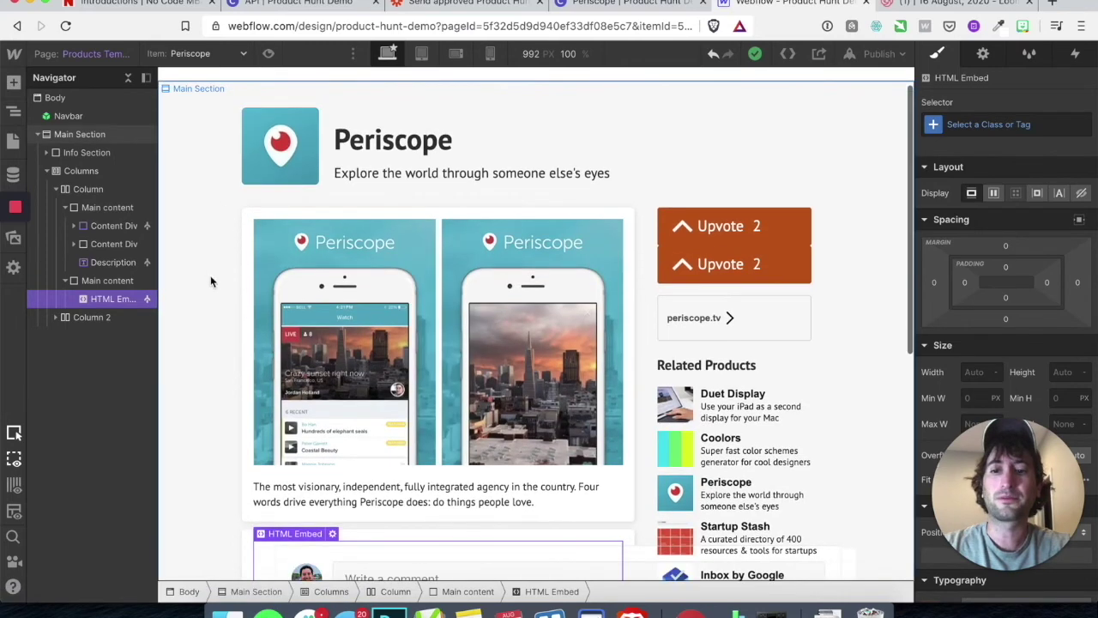
{"action": "scroll", "coordinate": [211, 275], "scroll_direction": "down", "scroll_amount": 5}
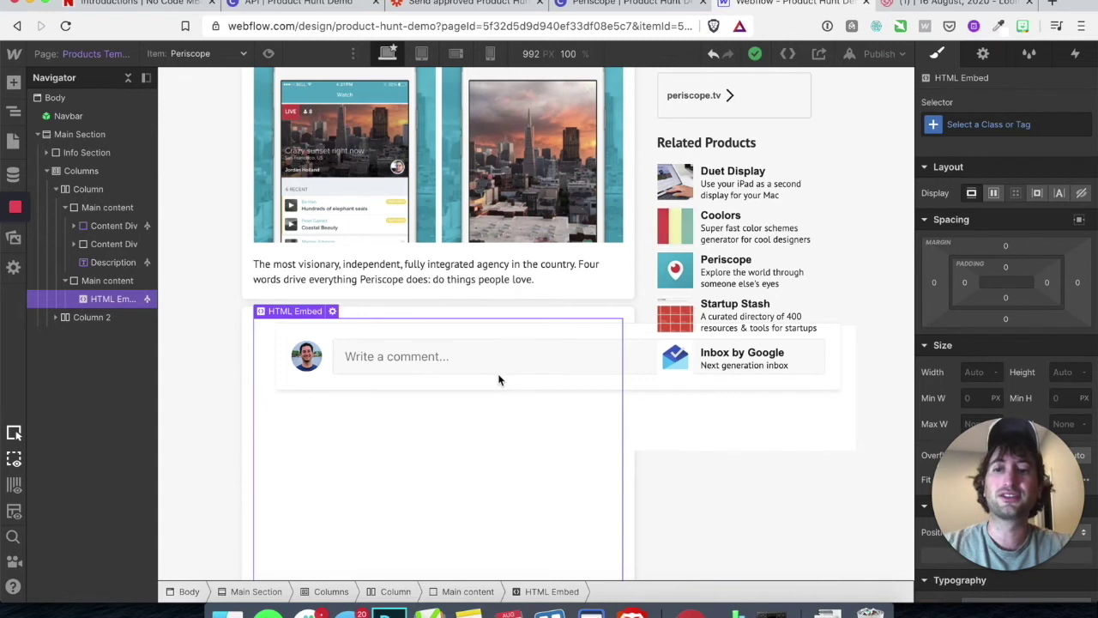
{"action": "scroll", "coordinate": [455, 412], "scroll_direction": "down", "scroll_amount": 2}
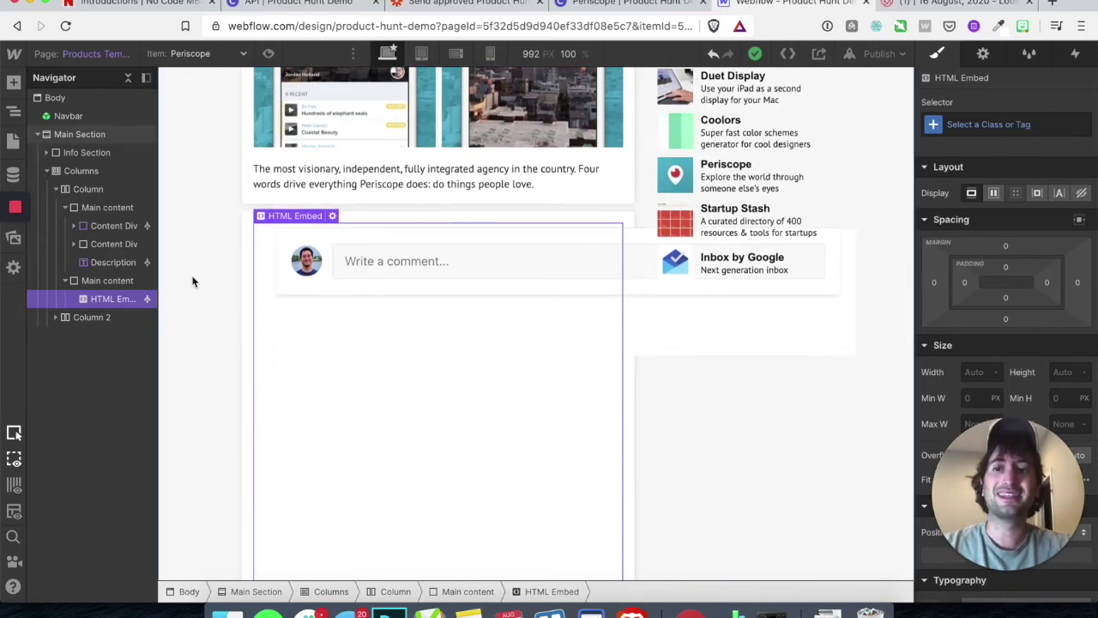
{"action": "left_click", "coordinate": [333, 219]}
Change the embed iframe width from 800px to 100% and save
{"action": "scroll", "coordinate": [370, 189], "scroll_direction": "left", "scroll_amount": 5}
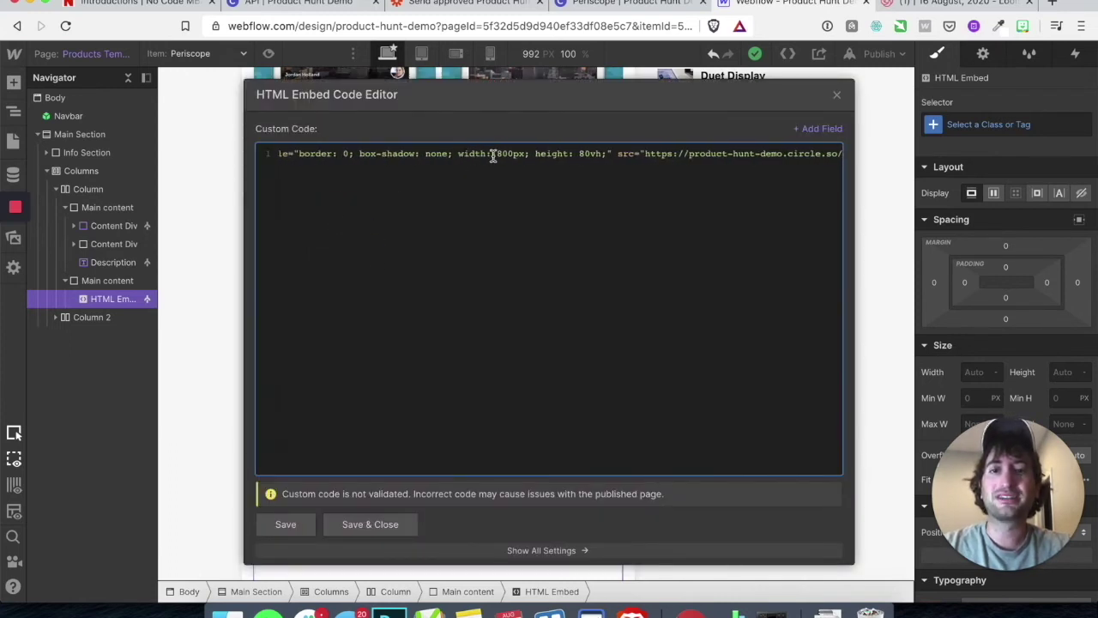
{"action": "left_click_drag", "start_coordinate": [496, 153], "coordinate": [514, 153]}
{"action": "key", "text": "BackSpace"}
{"action": "type", "text": "100%"}
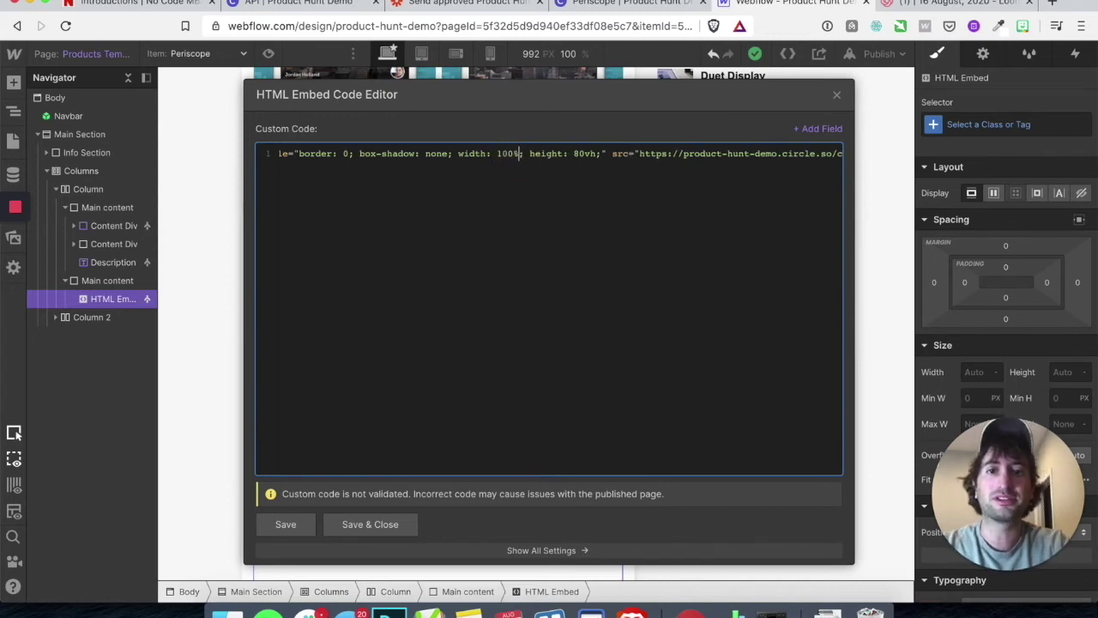
{"action": "left_click", "coordinate": [365, 519]}
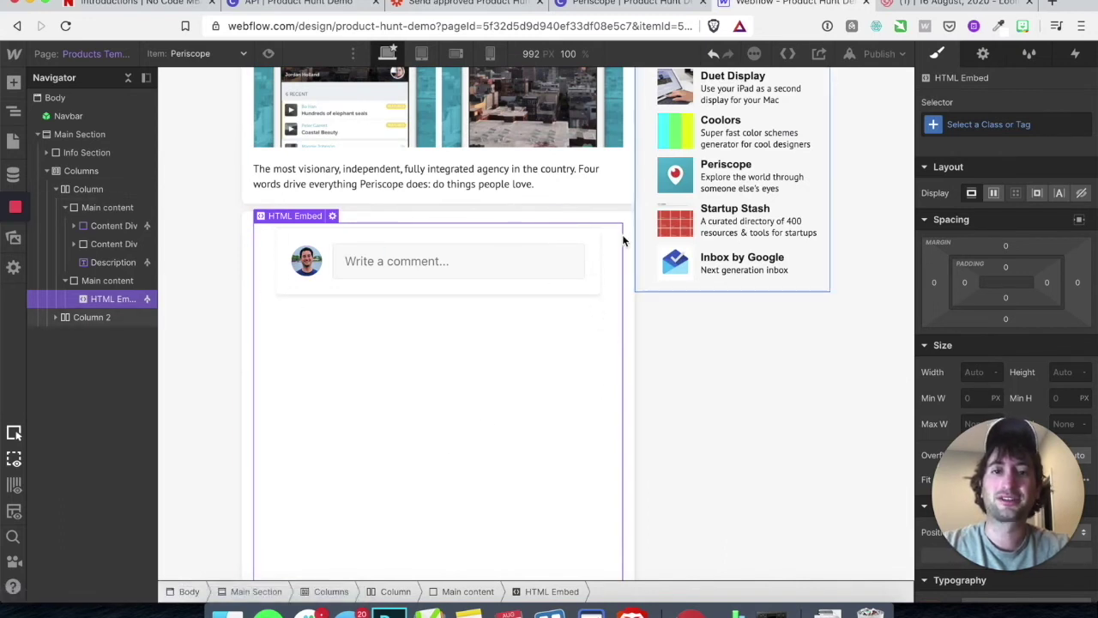
Place a new H3 heading directly above the Circle comment embed
{"action": "scroll", "coordinate": [601, 296], "scroll_direction": "down", "scroll_amount": 3}
{"action": "scroll", "coordinate": [601, 297], "scroll_direction": "up", "scroll_amount": 3}
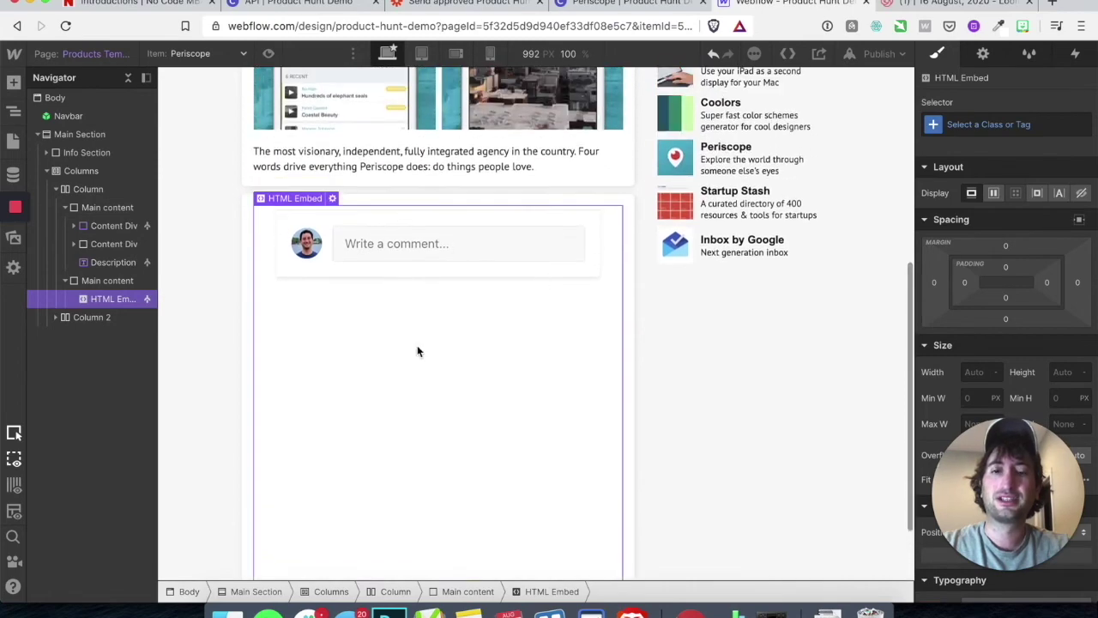
{"action": "scroll", "coordinate": [492, 345], "scroll_direction": "up", "scroll_amount": 5}
{"action": "scroll", "coordinate": [446, 330], "scroll_direction": "down", "scroll_amount": 5}
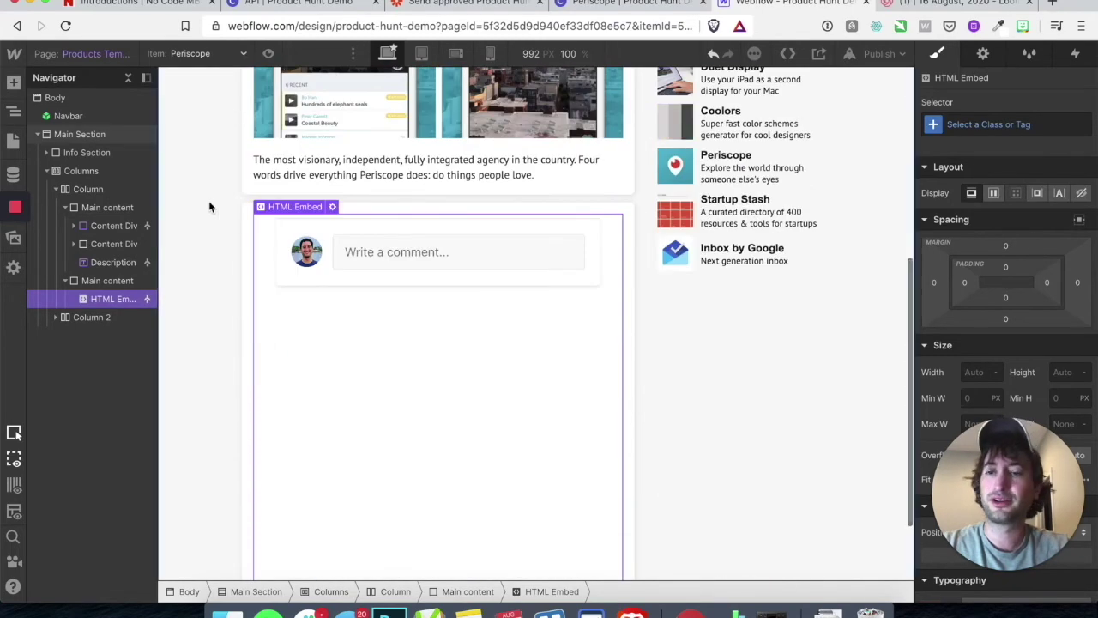
{"action": "left_click", "coordinate": [14, 83]}
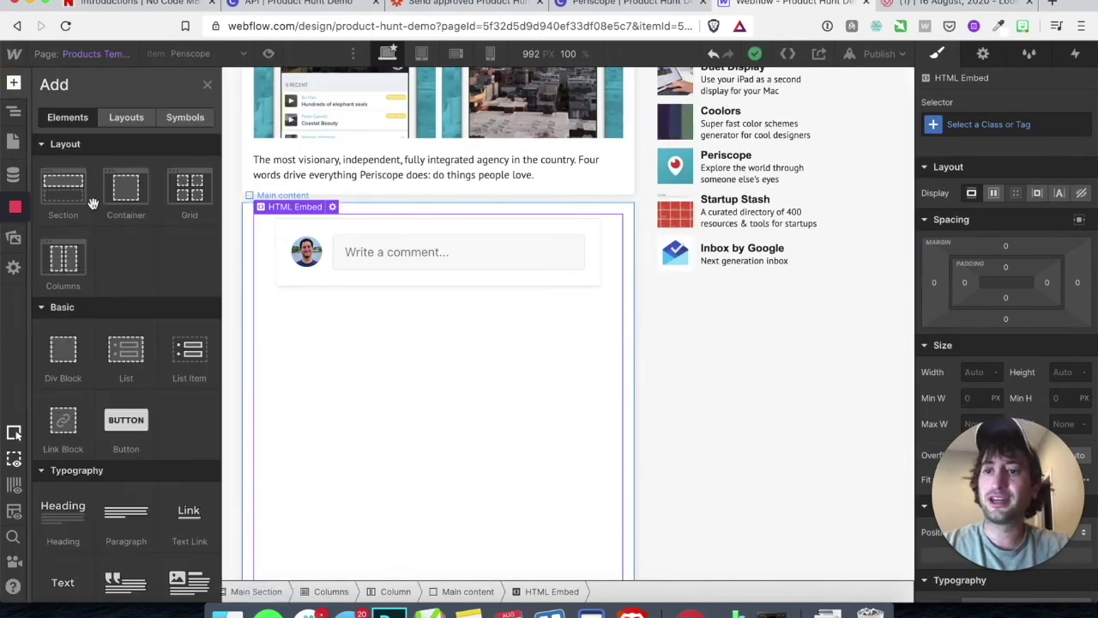
{"action": "scroll", "coordinate": [85, 344], "scroll_direction": "down", "scroll_amount": 3}
{"action": "left_click_drag", "start_coordinate": [62, 377], "coordinate": [316, 213]}
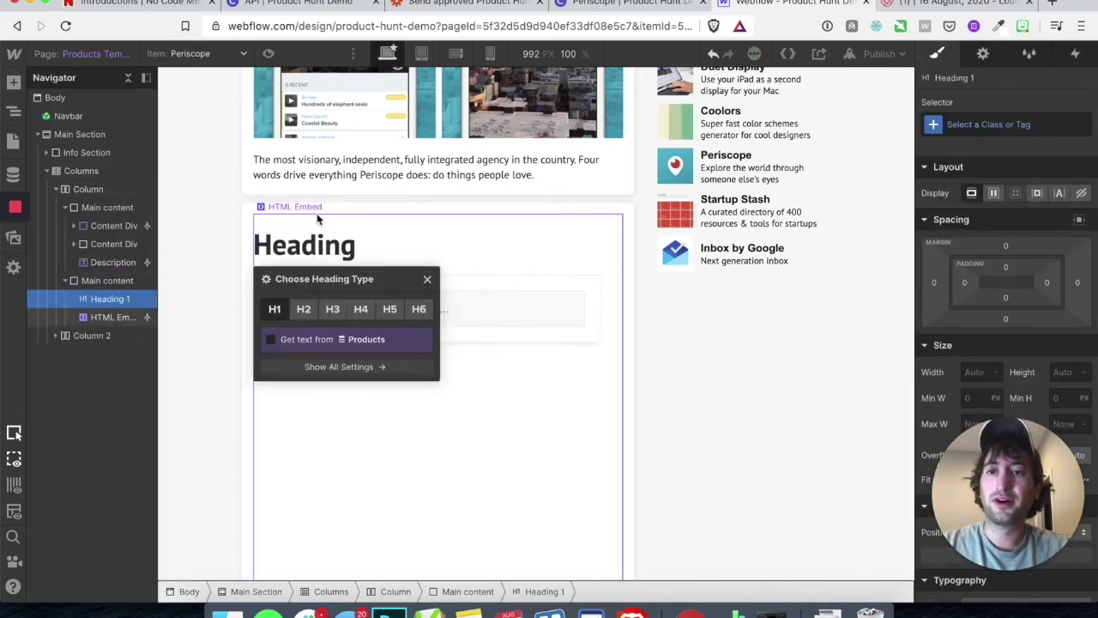
{"action": "left_click", "coordinate": [333, 310]}
Set the heading's text to 'Discussion'
{"action": "double_click", "coordinate": [312, 243]}
{"action": "type", "text": "Discussion"}
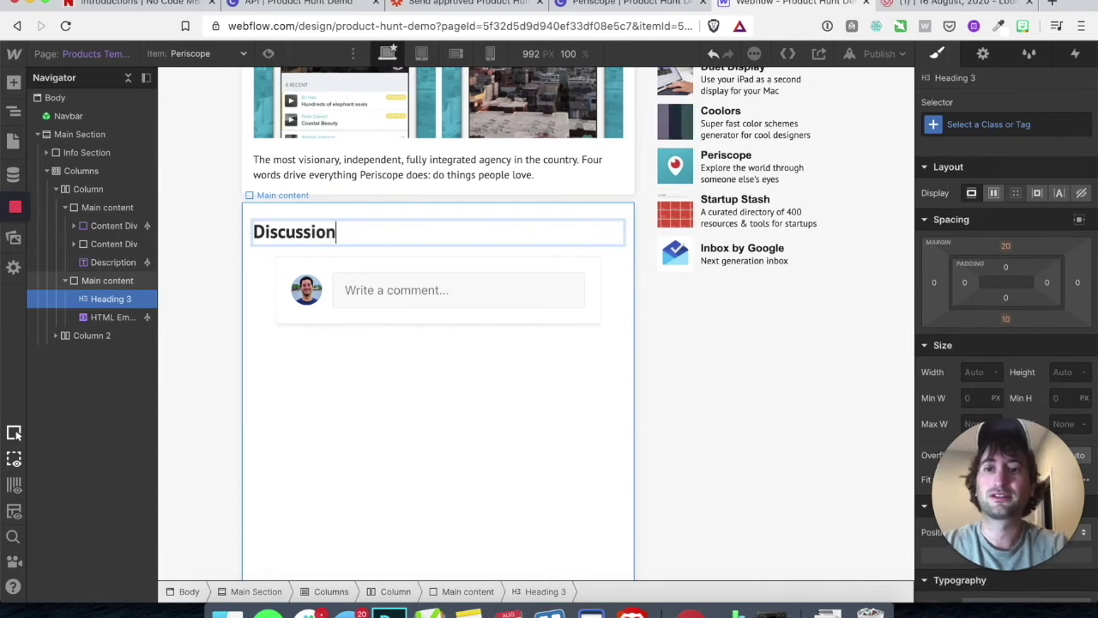
{"action": "left_click", "coordinate": [232, 281]}
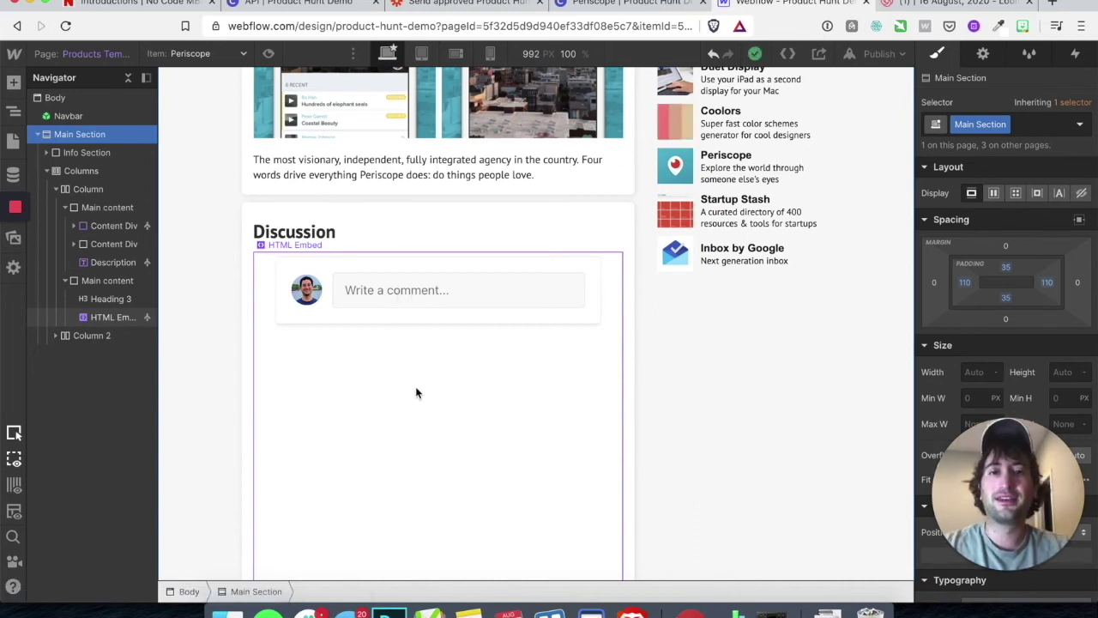
{"action": "scroll", "coordinate": [415, 386], "scroll_direction": "up", "scroll_amount": 3}
{"action": "scroll", "coordinate": [415, 393], "scroll_direction": "up", "scroll_amount": 5}
{"action": "scroll", "coordinate": [439, 466], "scroll_direction": "down", "scroll_amount": 9}
{"action": "scroll", "coordinate": [454, 197], "scroll_direction": "up", "scroll_amount": 1}
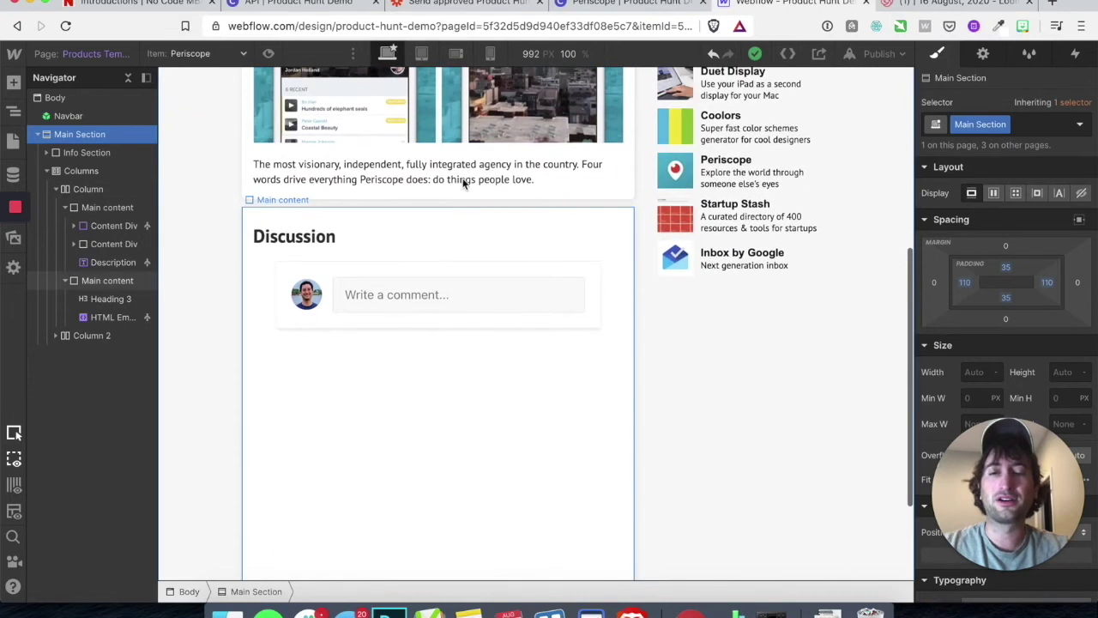
Leave the Periscope topic for Circle's Products topic list, dismissing the topic's options menu
{"action": "left_click", "coordinate": [598, 6]}
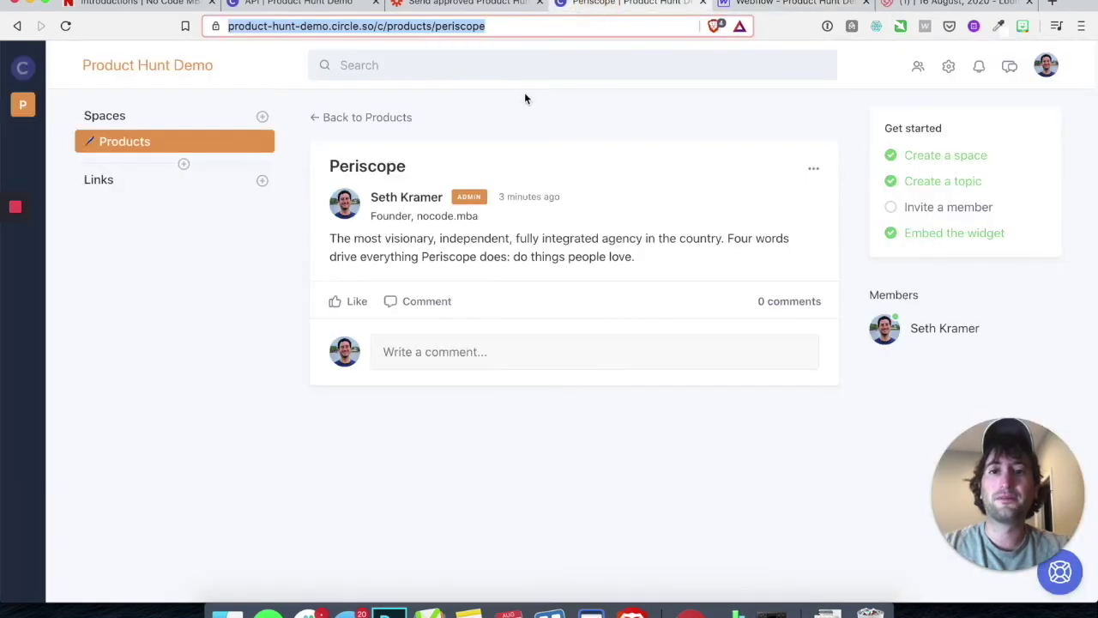
{"action": "left_click", "coordinate": [426, 418]}
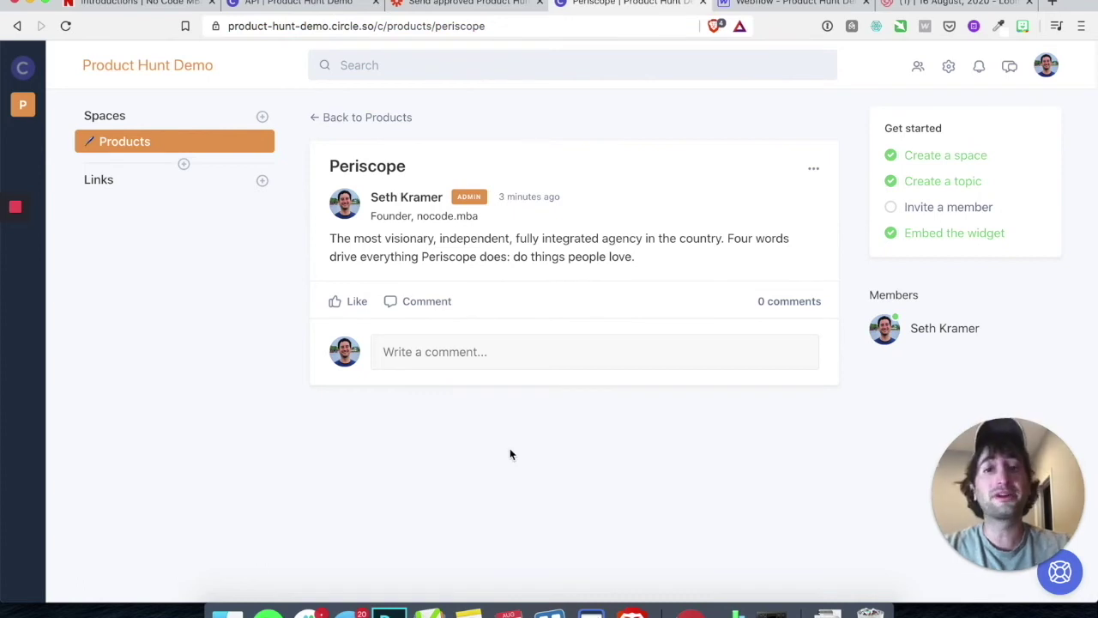
{"action": "left_click", "coordinate": [359, 121]}
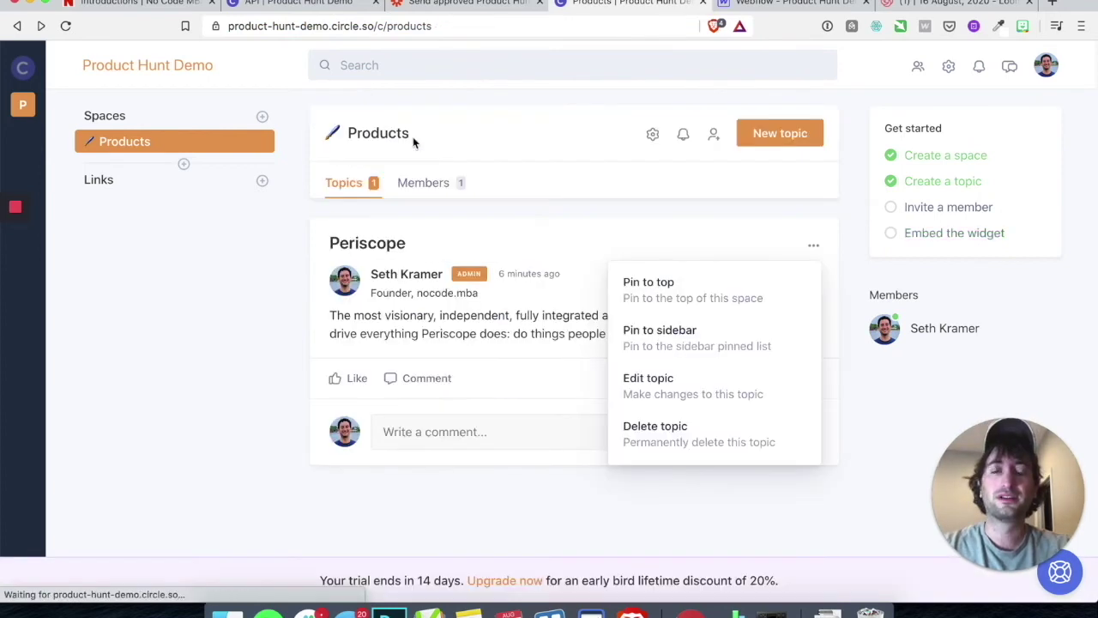
{"action": "left_click", "coordinate": [258, 299]}
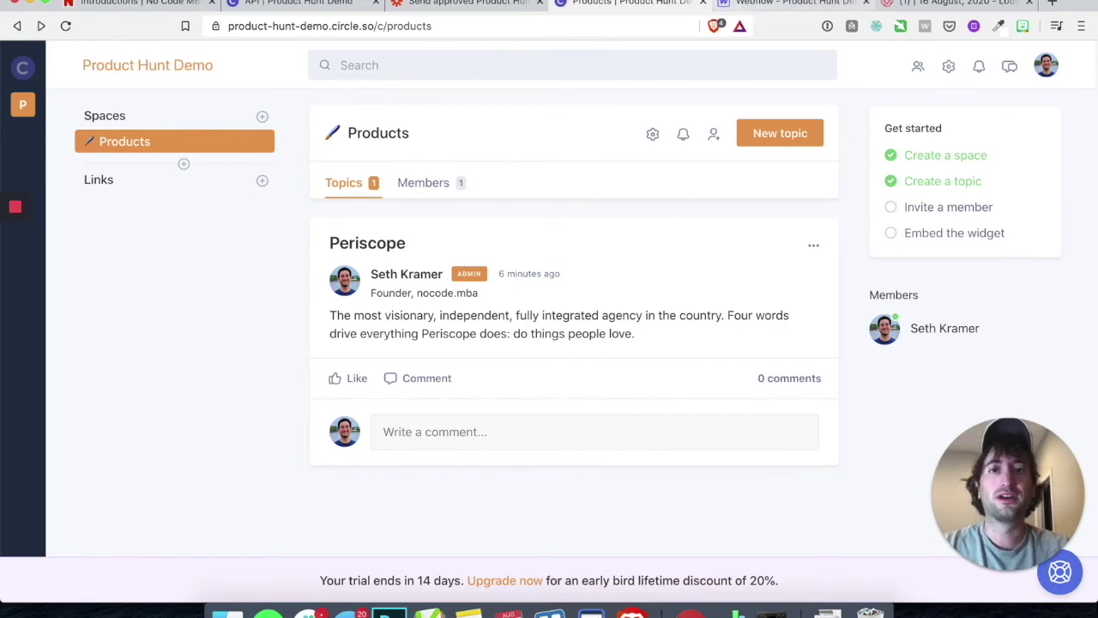
{"action": "left_click", "coordinate": [476, 5]}
{"action": "left_click", "coordinate": [604, 4]}
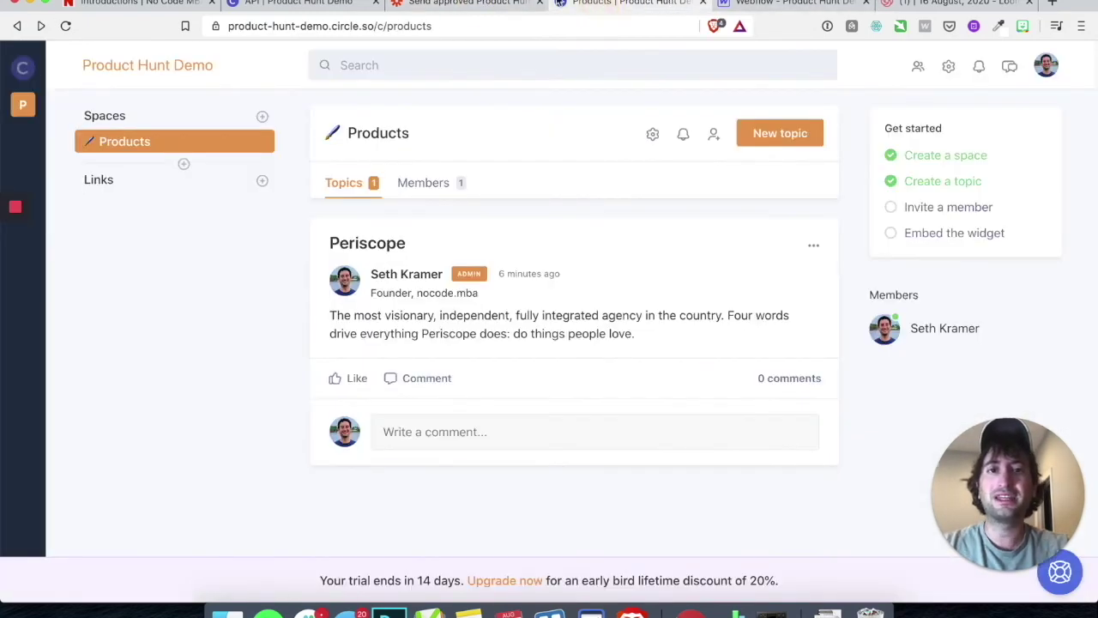
{"action": "left_click", "coordinate": [604, 4]}
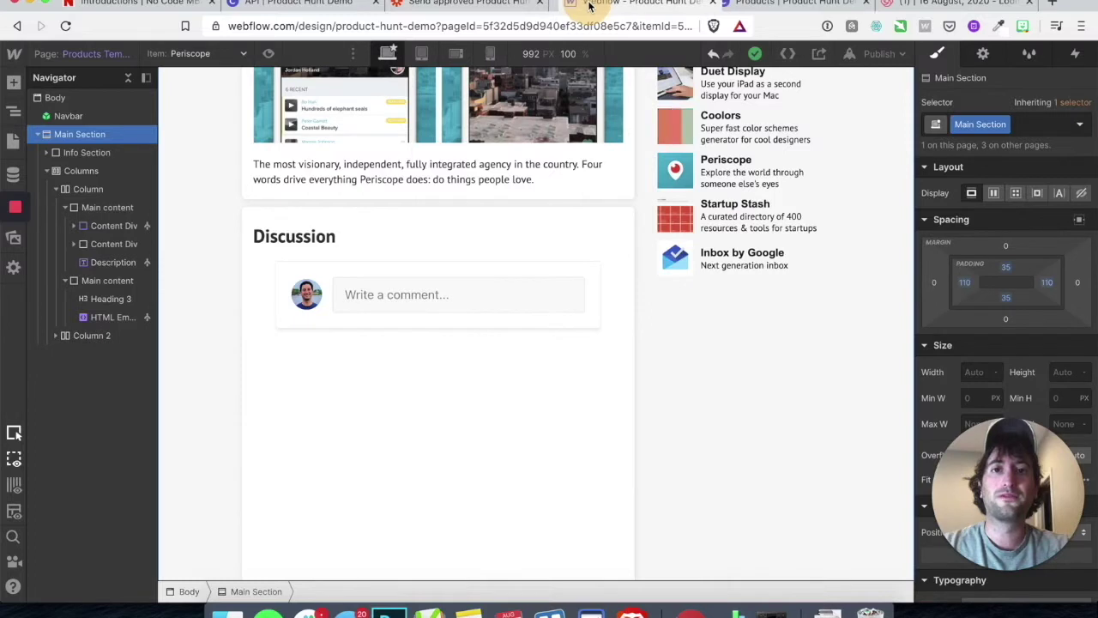
Open the Startup Stash item in the Products CMS collection and select its 'startup-stash' slug
{"action": "left_click", "coordinate": [13, 176]}
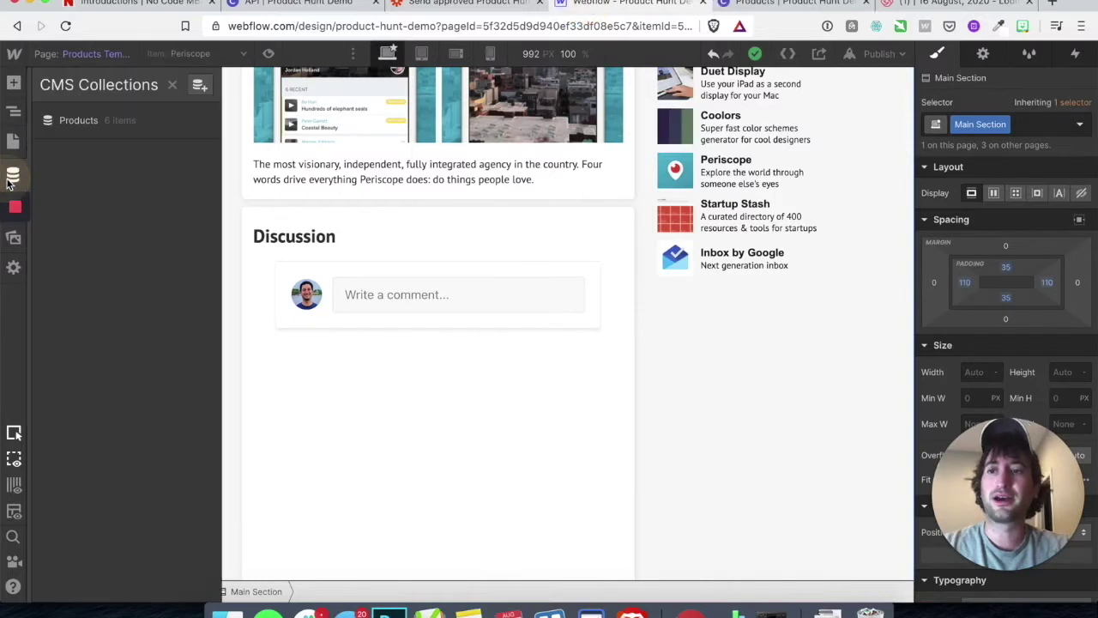
{"action": "left_click", "coordinate": [95, 125]}
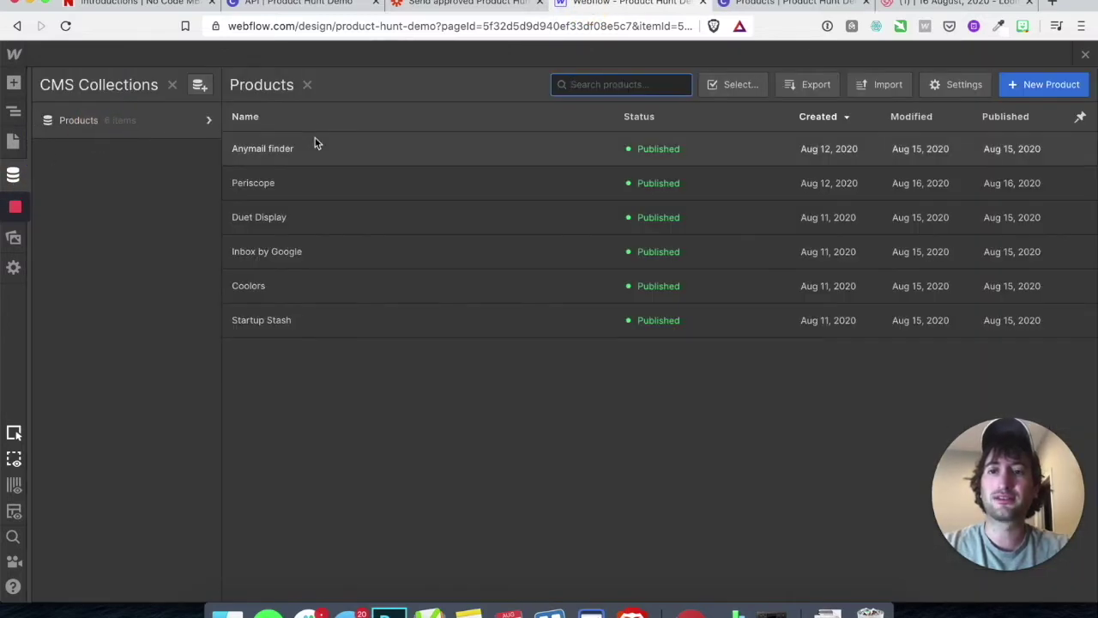
{"action": "left_click", "coordinate": [275, 323]}
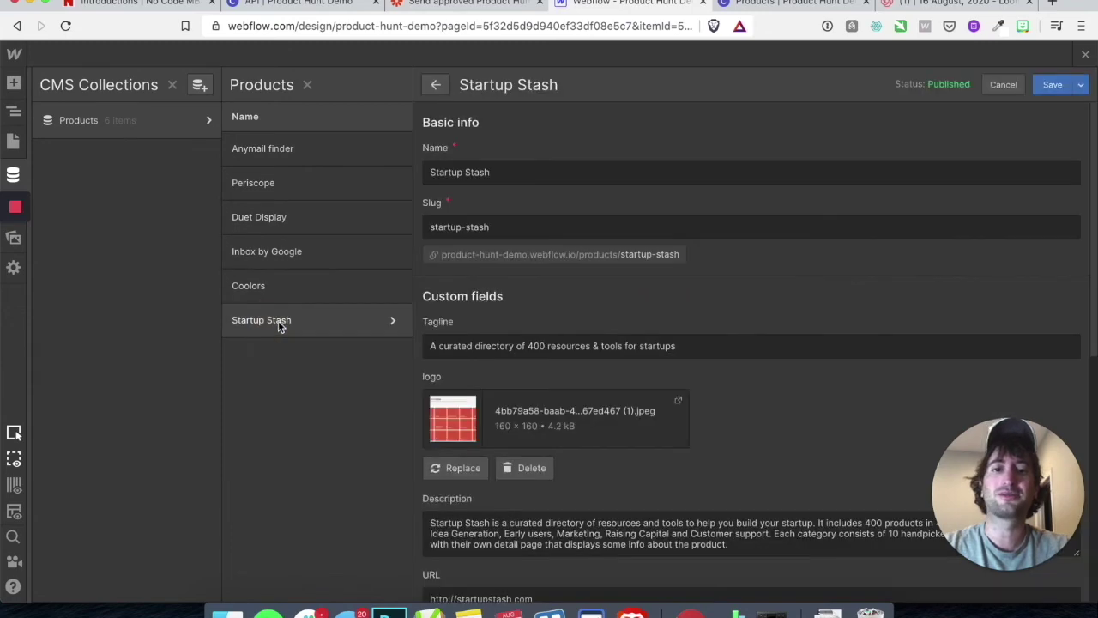
{"action": "left_click", "coordinate": [789, 5]}
{"action": "left_click", "coordinate": [611, 6]}
{"action": "left_click", "coordinate": [481, 226]}
{"action": "triple_click", "coordinate": [478, 226]}
Post a new 'Startup Stash' topic in Circle's Products space
{"action": "left_click", "coordinate": [759, 6]}
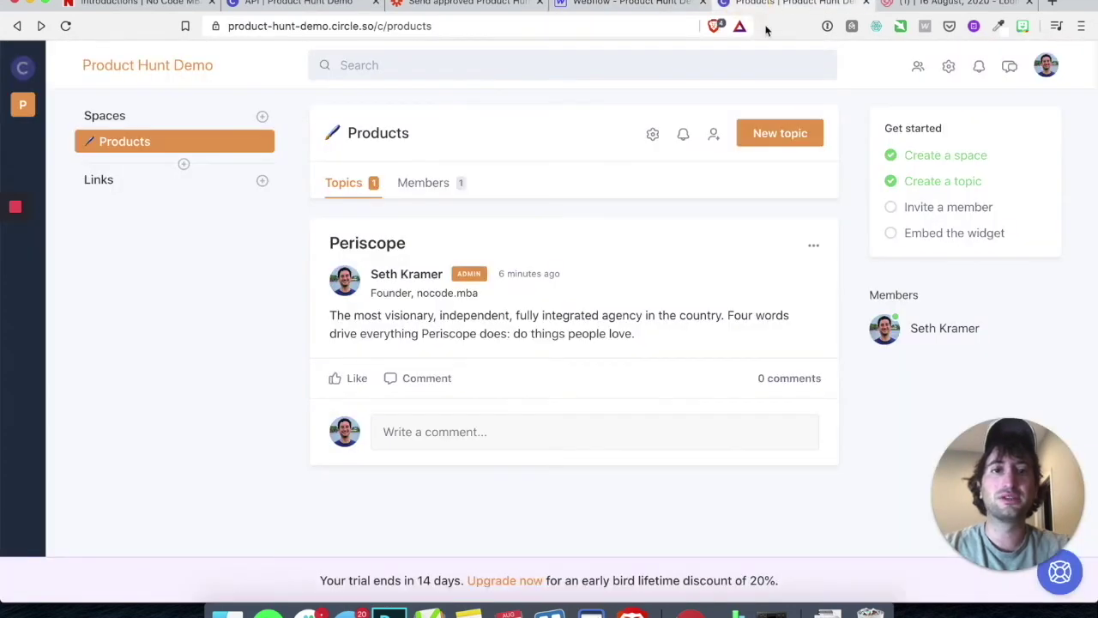
{"action": "left_click", "coordinate": [762, 135]}
{"action": "type", "text": "S"}
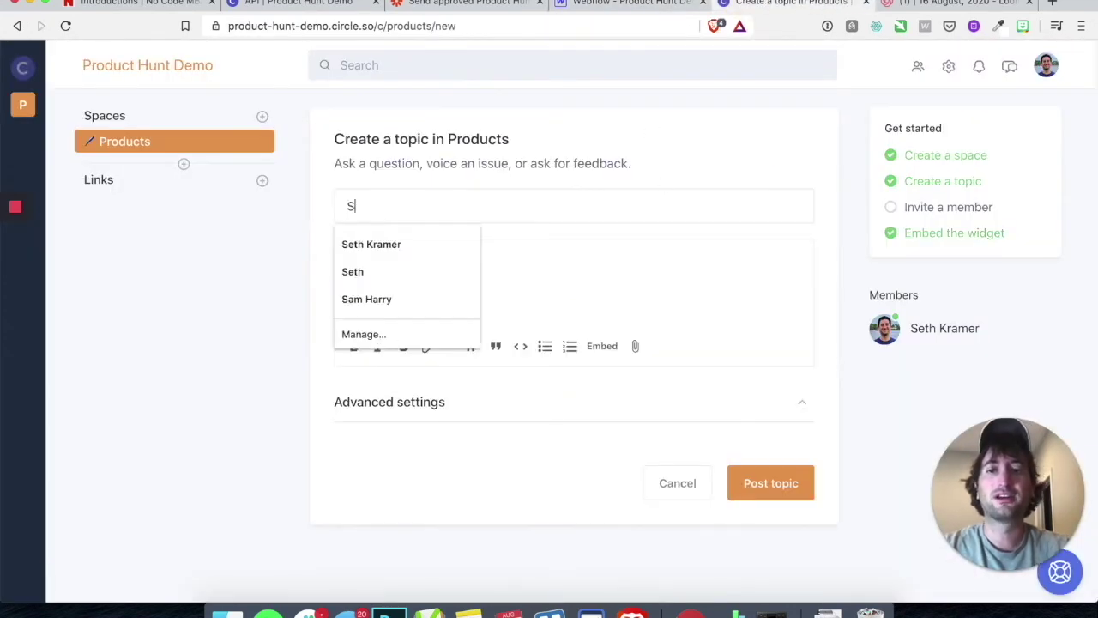
{"action": "type", "text": "tartup Stash"}
{"action": "left_click", "coordinate": [392, 276]}
{"action": "left_click", "coordinate": [307, 286]}
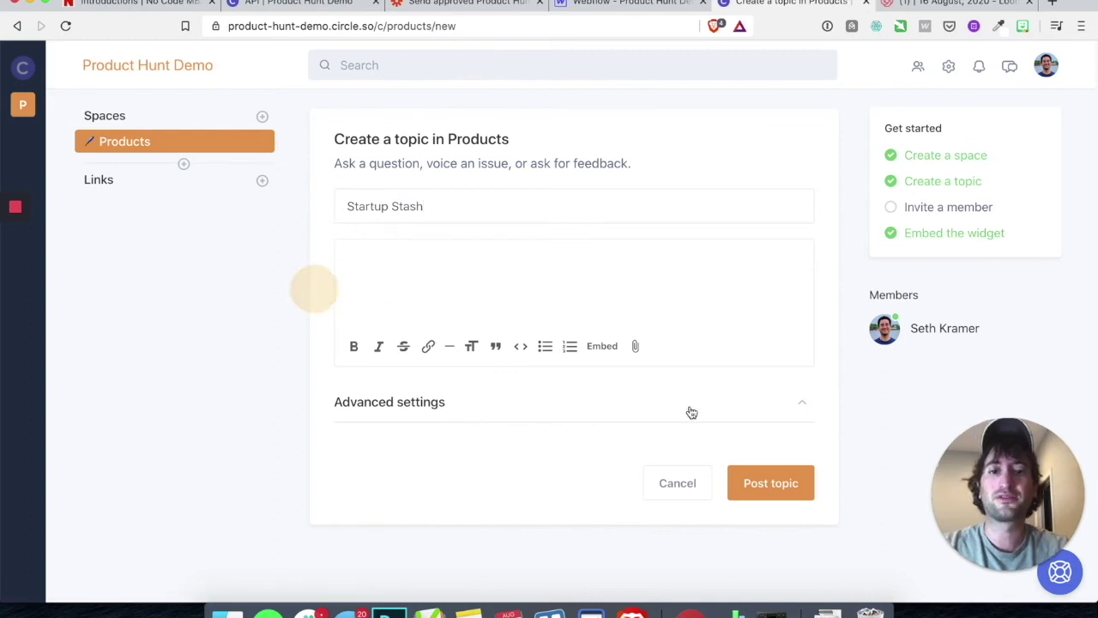
{"action": "left_click", "coordinate": [764, 482]}
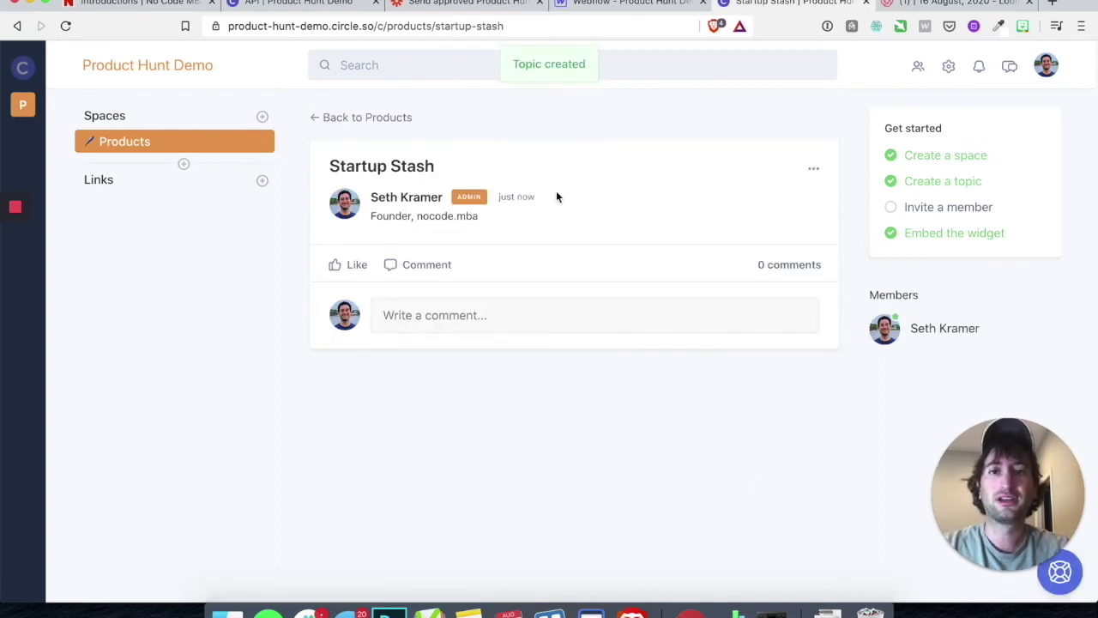
Save the Startup Stash topic settings with custom slug 'startup-stash', then return to Products
{"action": "left_click", "coordinate": [813, 170]}
{"action": "left_click", "coordinate": [702, 306]}
{"action": "scroll", "coordinate": [483, 265], "scroll_direction": "down", "scroll_amount": 3}
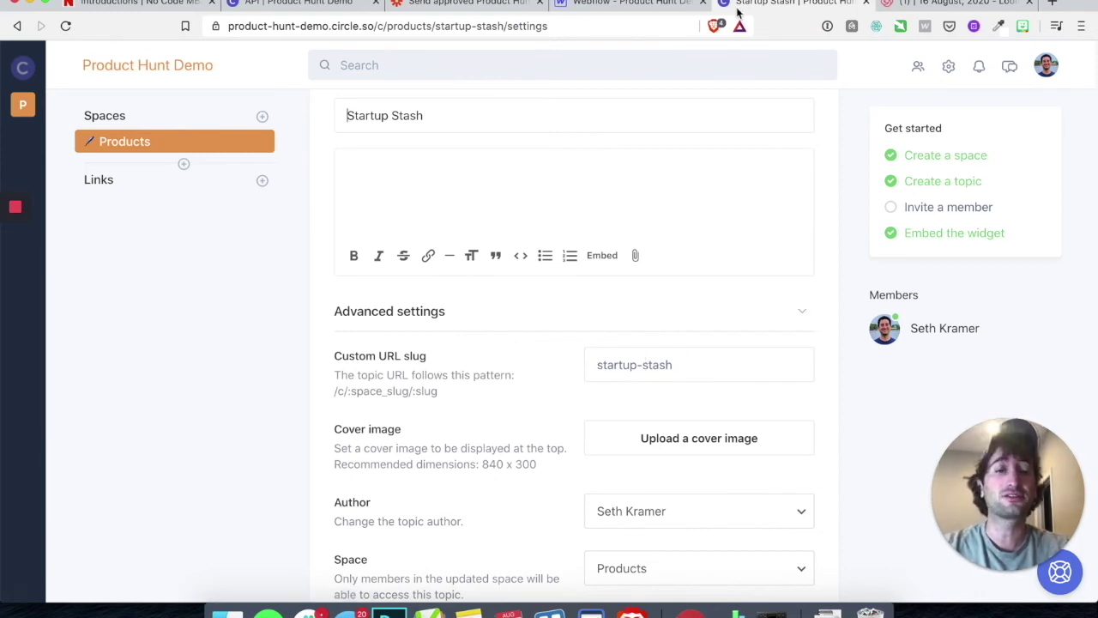
{"action": "scroll", "coordinate": [530, 270], "scroll_direction": "up", "scroll_amount": 2}
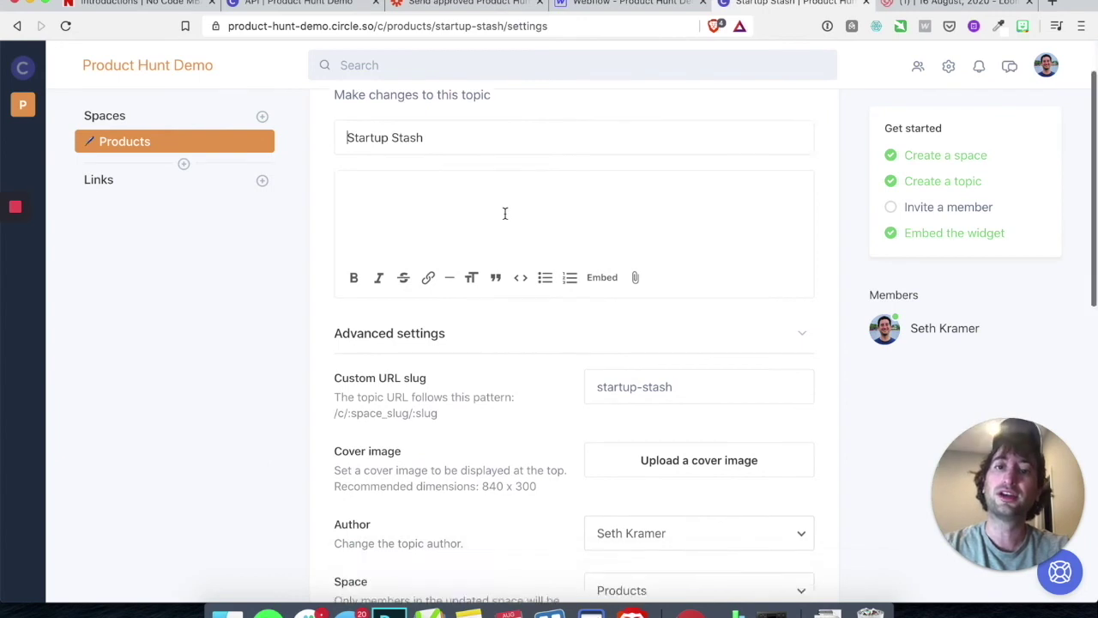
{"action": "scroll", "coordinate": [620, 326], "scroll_direction": "down", "scroll_amount": 2}
{"action": "scroll", "coordinate": [627, 314], "scroll_direction": "up", "scroll_amount": 4}
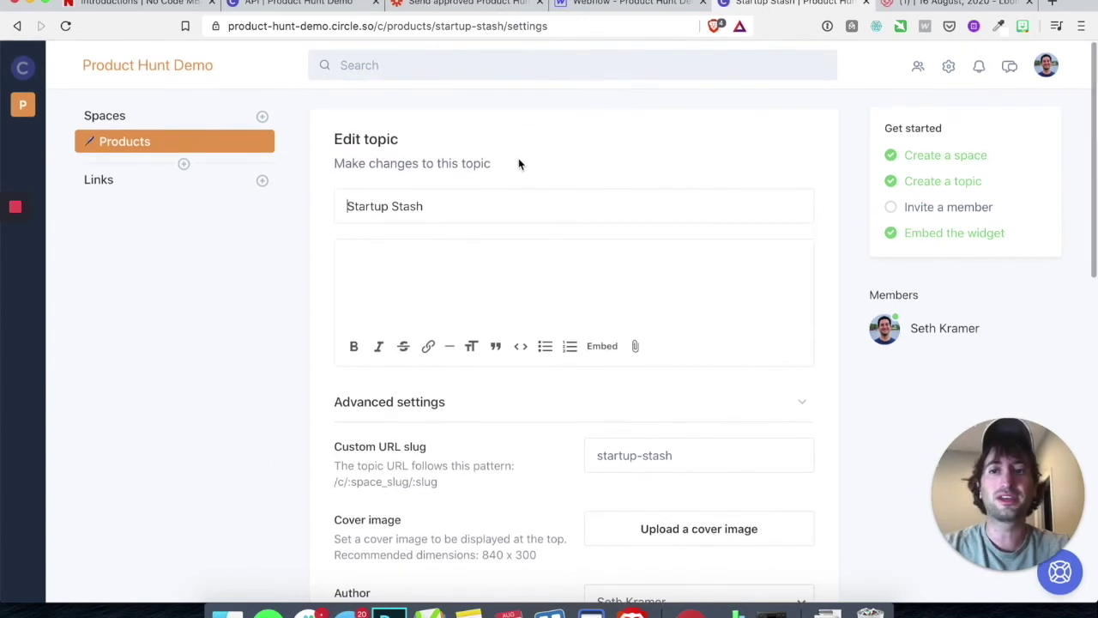
{"action": "scroll", "coordinate": [634, 284], "scroll_direction": "down", "scroll_amount": 10}
{"action": "left_click", "coordinate": [736, 484]}
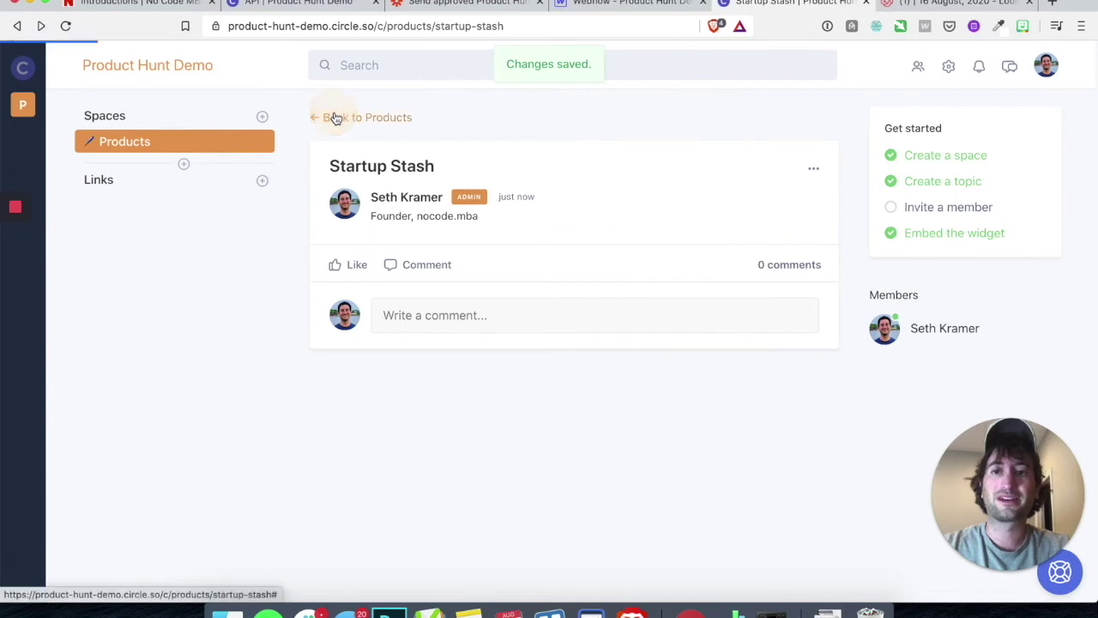
{"action": "left_click", "coordinate": [335, 118]}
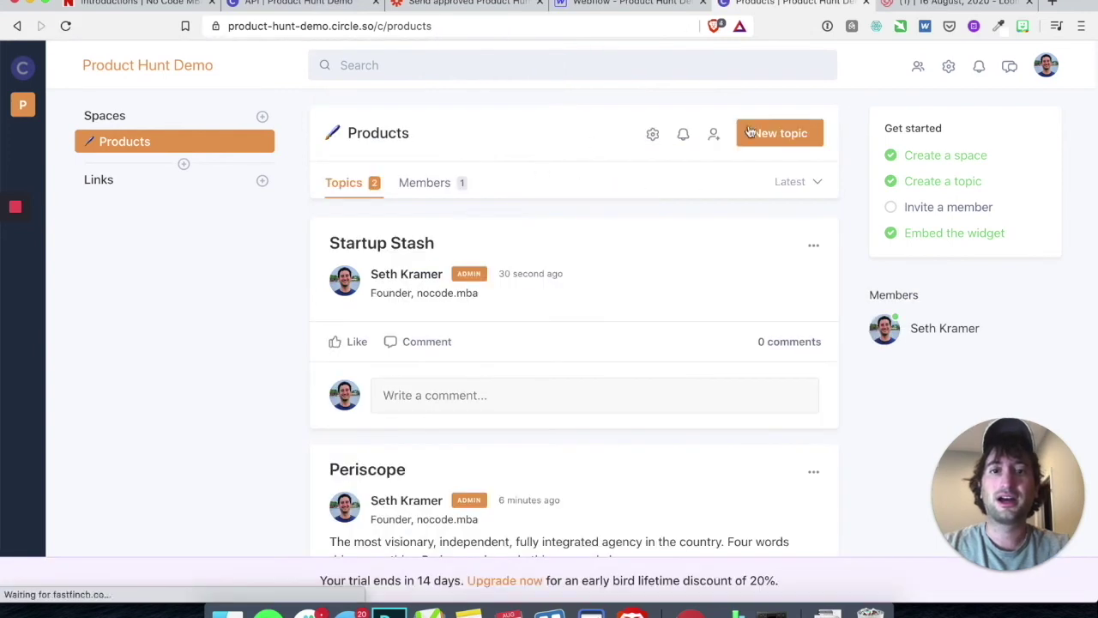
{"action": "left_click", "coordinate": [780, 133]}
Post the Anymail finder topic and return to the Products topic list
{"action": "left_click", "coordinate": [582, 2]}
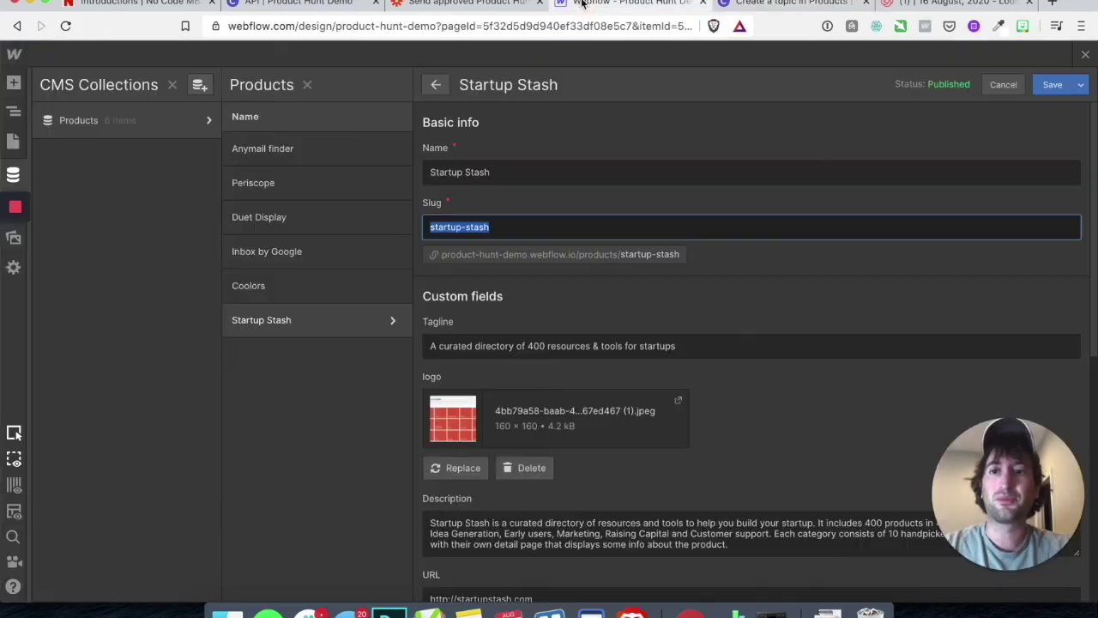
{"action": "left_click", "coordinate": [735, 7]}
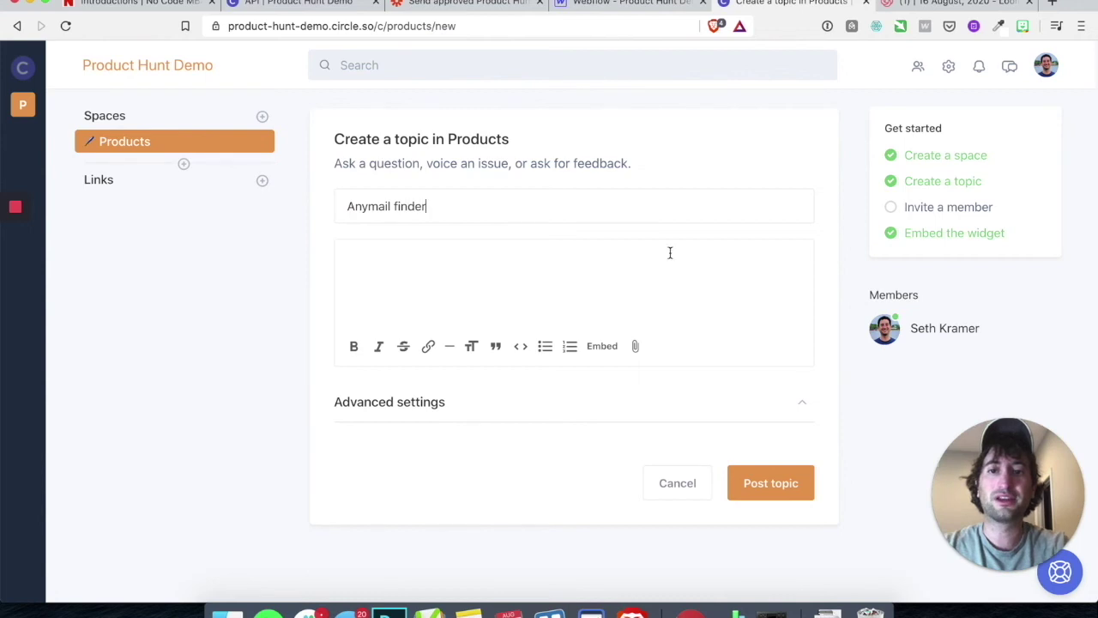
{"action": "left_click", "coordinate": [747, 483]}
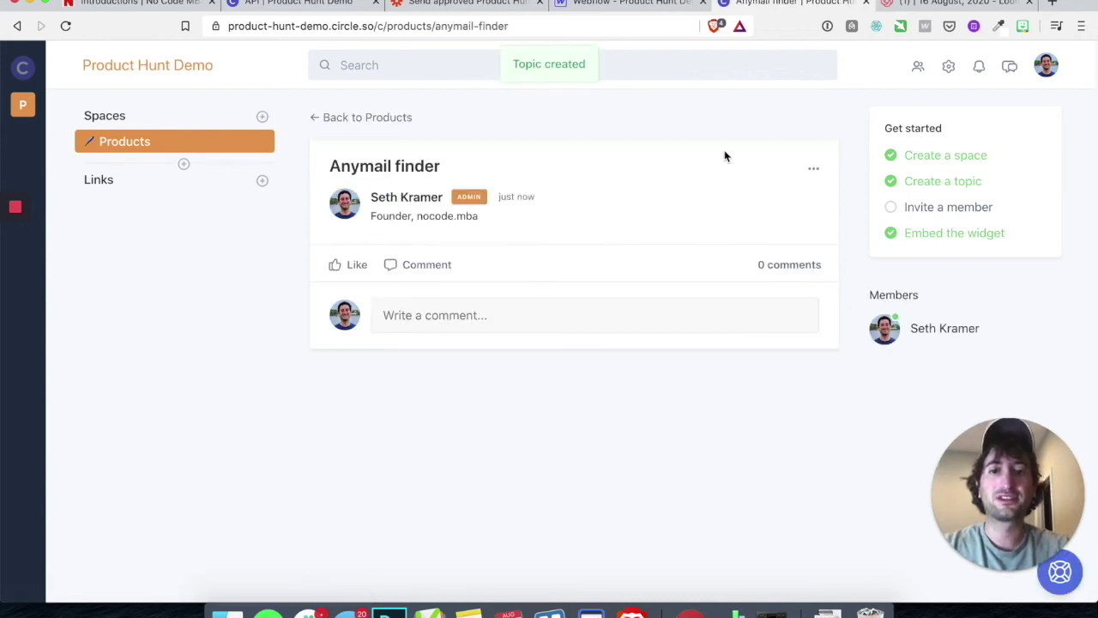
{"action": "left_click", "coordinate": [350, 117]}
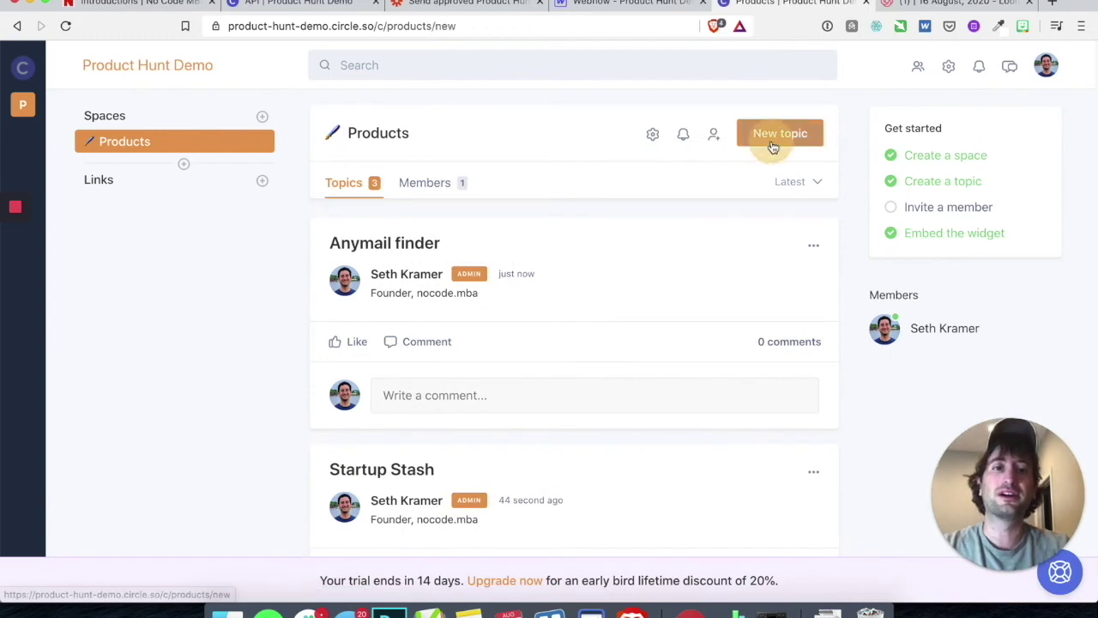
Check Duet Display in Webflow and post a 'Duet' topic in Circle
{"action": "left_click", "coordinate": [777, 139]}
{"action": "left_click", "coordinate": [637, 9]}
{"action": "left_click", "coordinate": [327, 181]}
{"action": "left_click", "coordinate": [309, 217]}
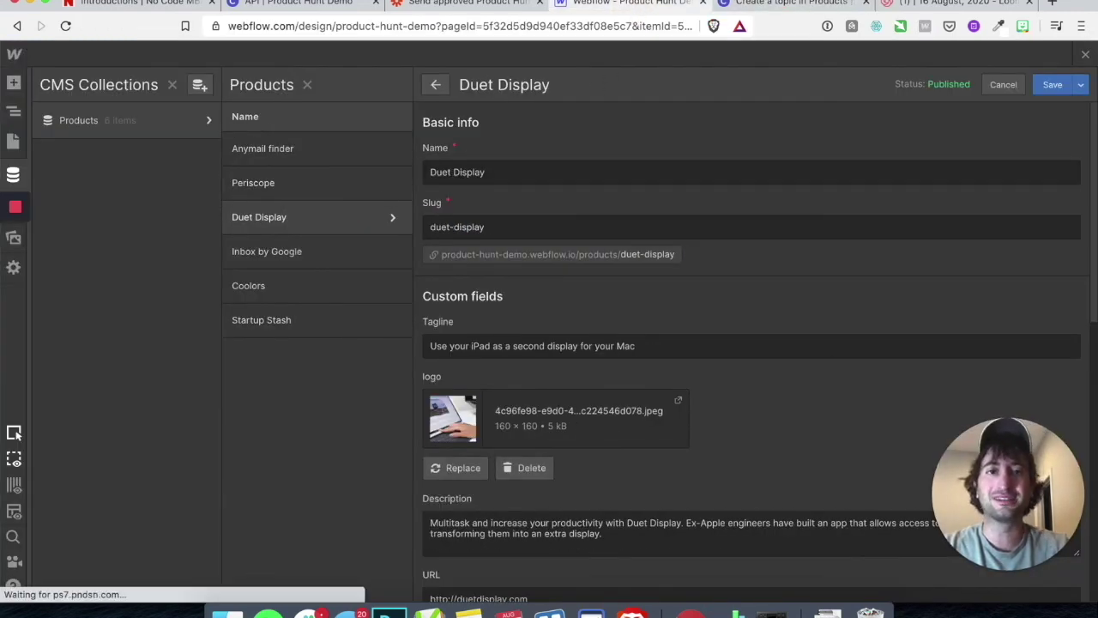
{"action": "left_click", "coordinate": [777, 4]}
{"action": "left_click", "coordinate": [550, 201]}
{"action": "type", "text": "Duet Display"}
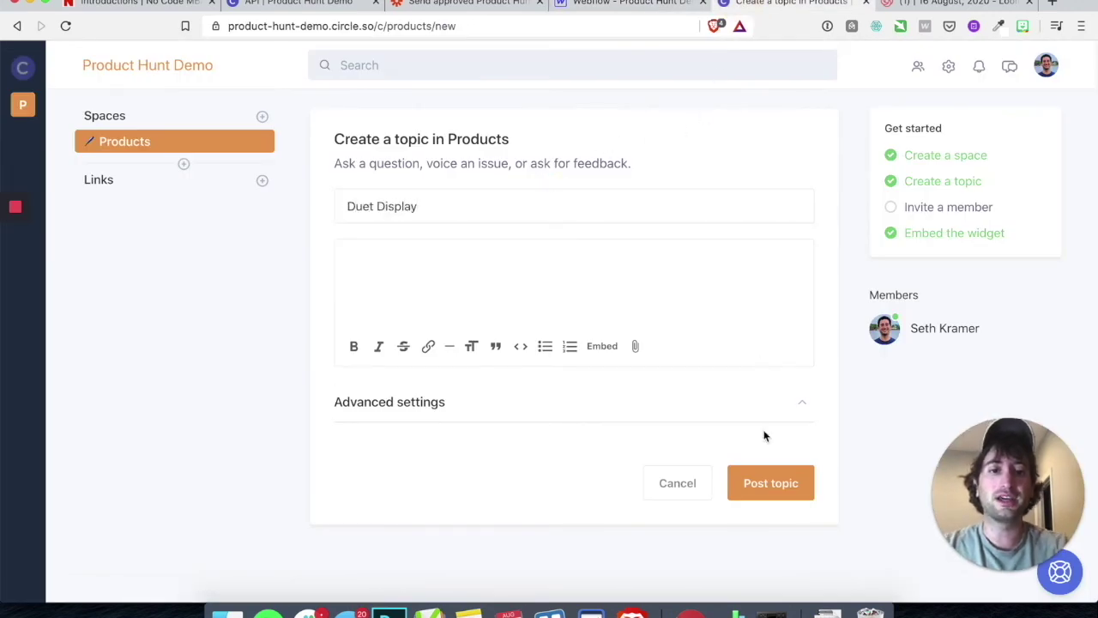
{"action": "left_click", "coordinate": [757, 484]}
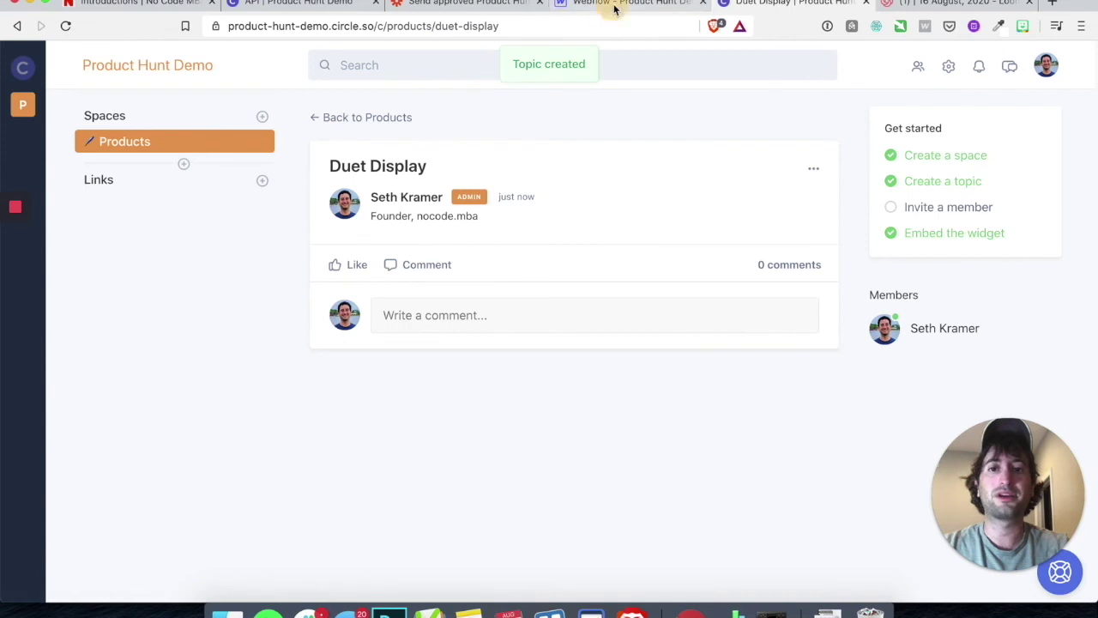
Add an 'Inbox by Google' topic to the Products space
{"action": "left_click", "coordinate": [614, 6]}
{"action": "left_click", "coordinate": [326, 257]}
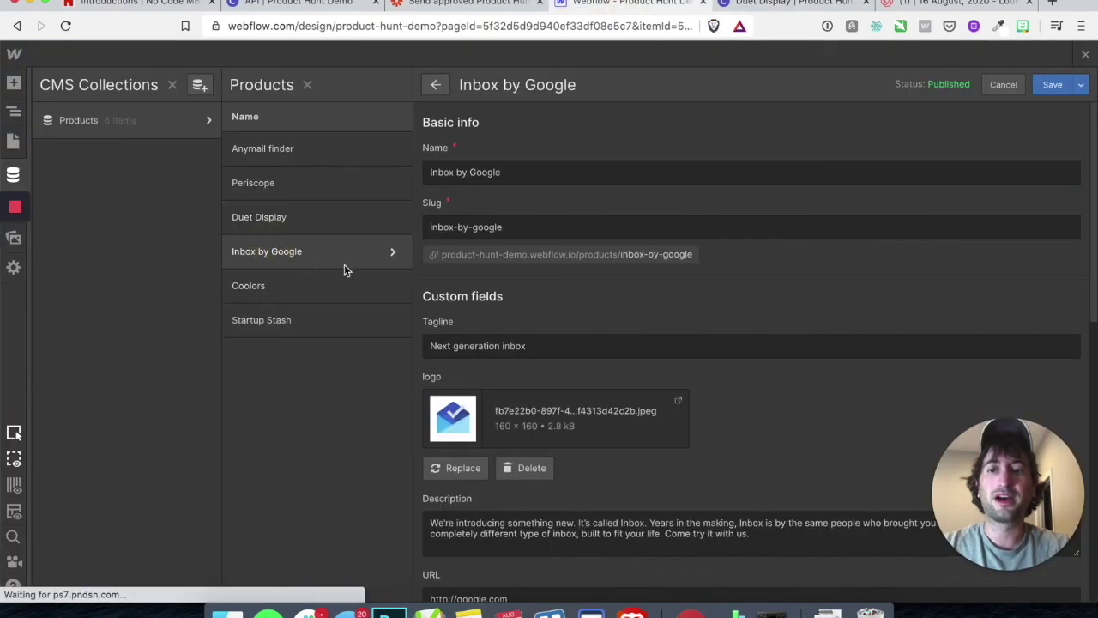
{"action": "left_click", "coordinate": [755, 6]}
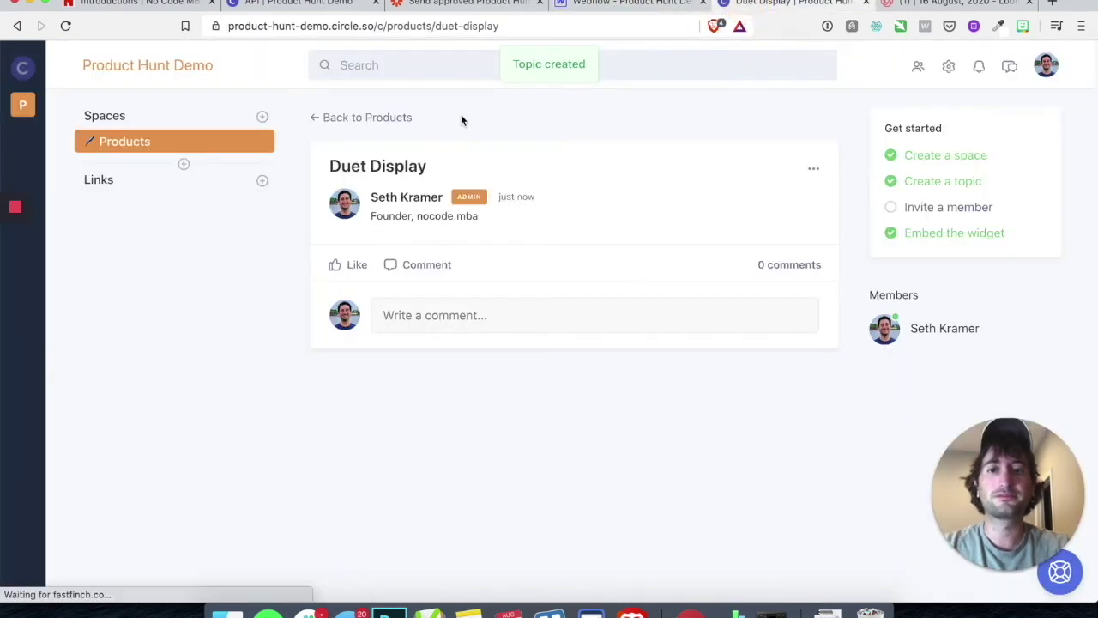
{"action": "left_click", "coordinate": [386, 118]}
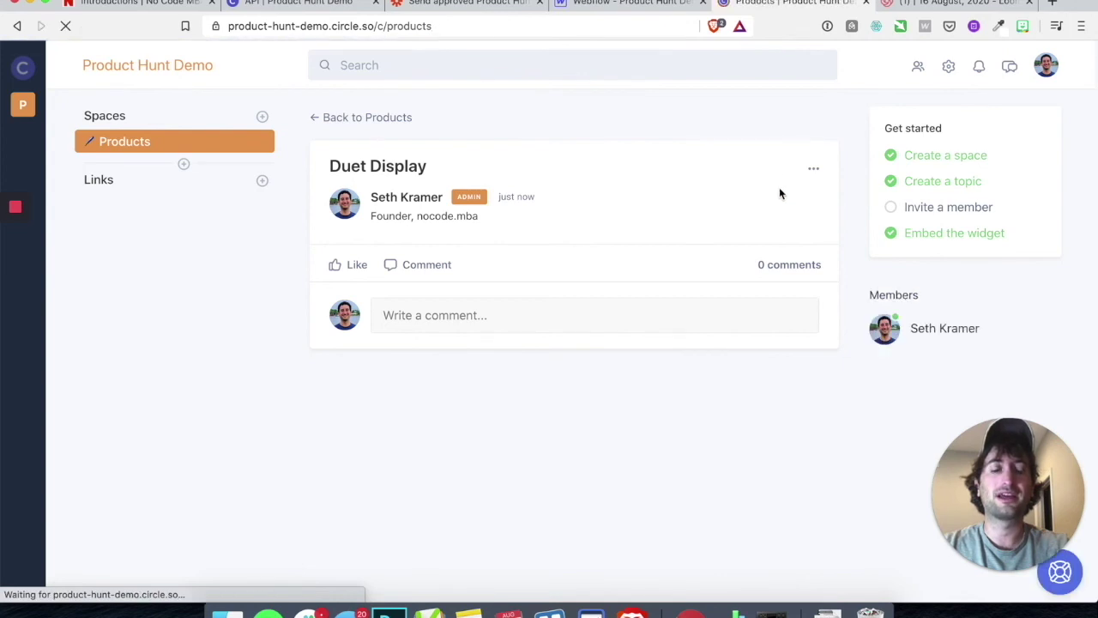
{"action": "left_click", "coordinate": [780, 133]}
{"action": "type", "text": "Ibo"}
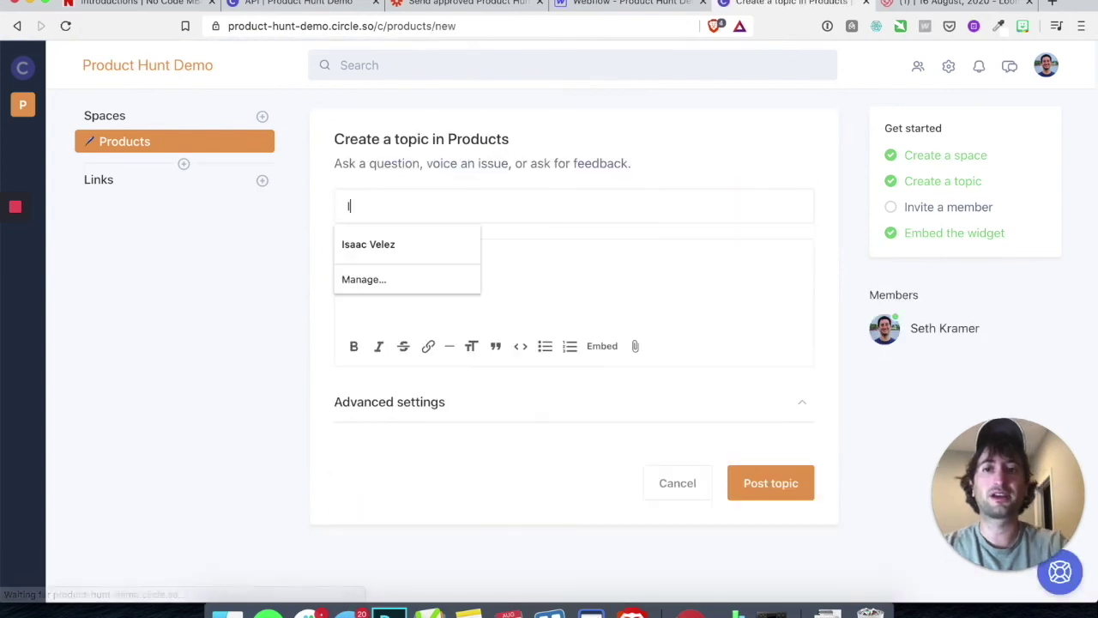
{"action": "key", "text": "BackSpace"}
{"action": "key", "text": "BackSpace"}
{"action": "type", "text": "nbox by"}
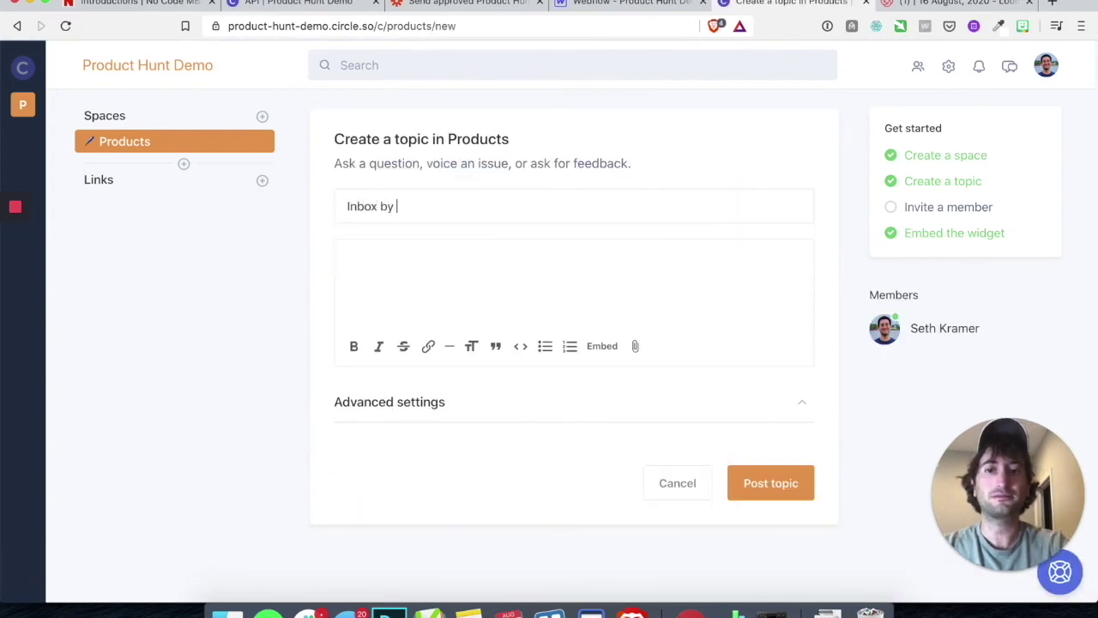
{"action": "type", "text": " Google"}
{"action": "left_click", "coordinate": [775, 484]}
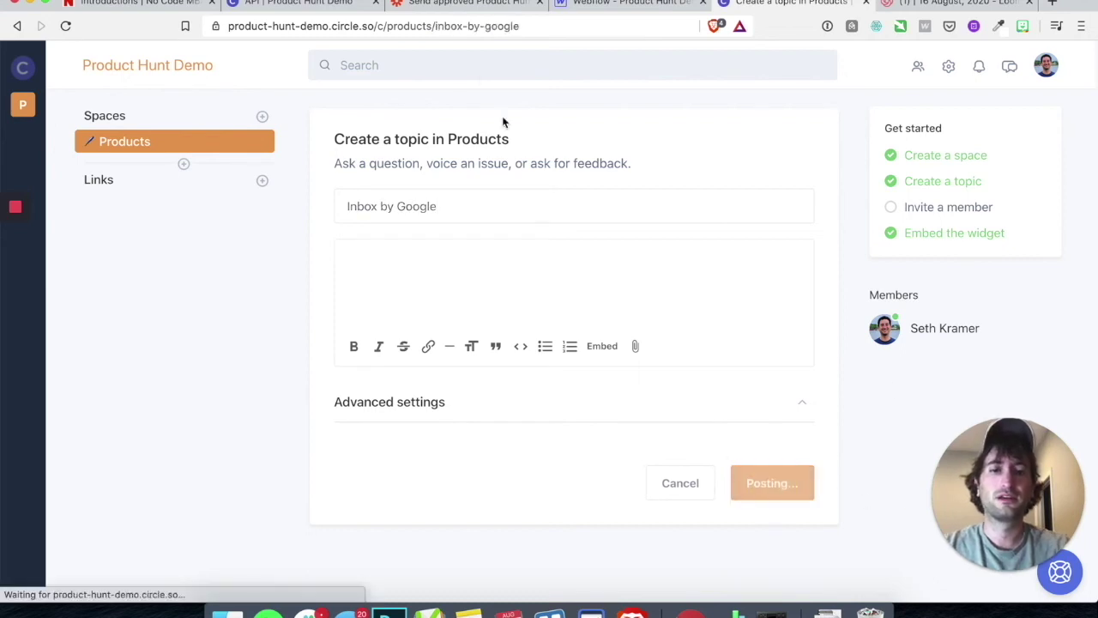
Copy the Coolors name from Webflow and post it as a new Circle topic
{"action": "left_click", "coordinate": [598, 7]}
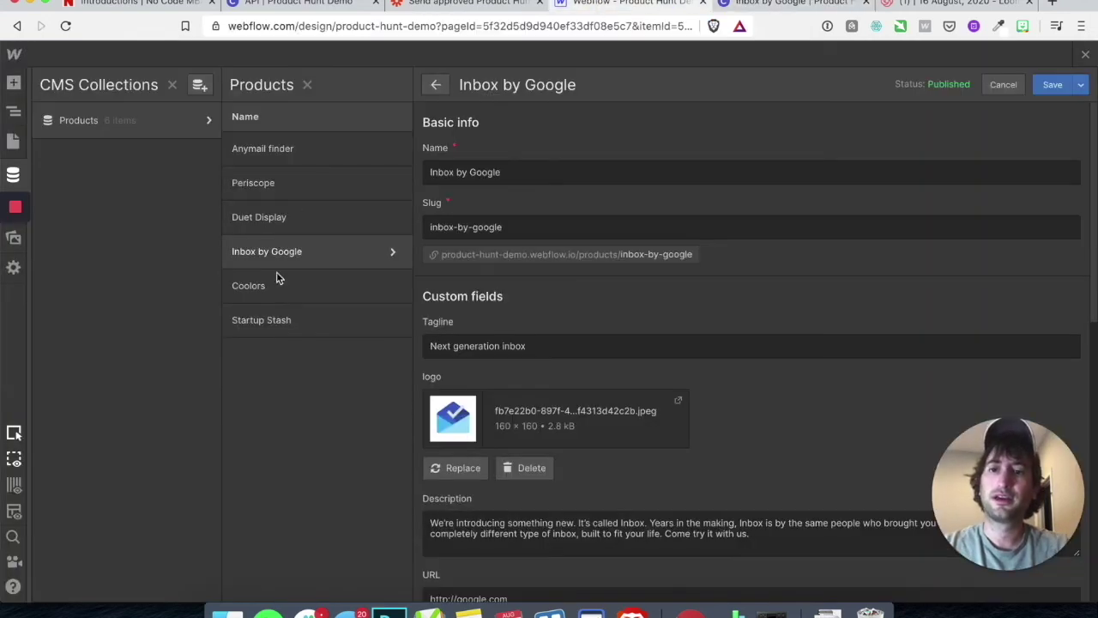
{"action": "left_click", "coordinate": [284, 295]}
{"action": "double_click", "coordinate": [487, 170]}
{"action": "key", "text": "super+c"}
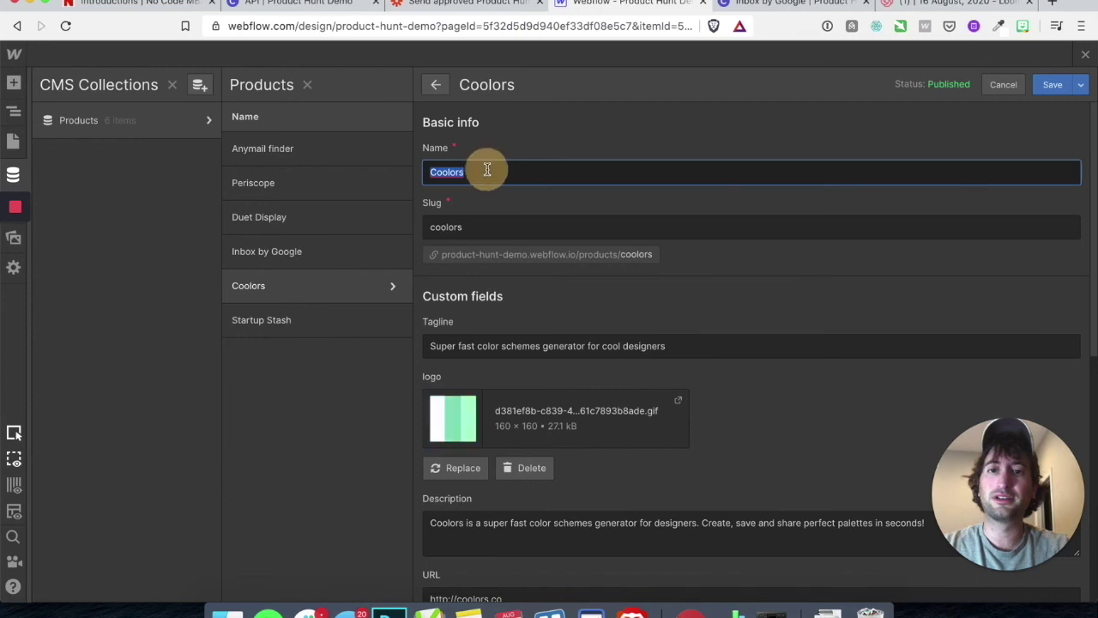
{"action": "left_click", "coordinate": [755, 6]}
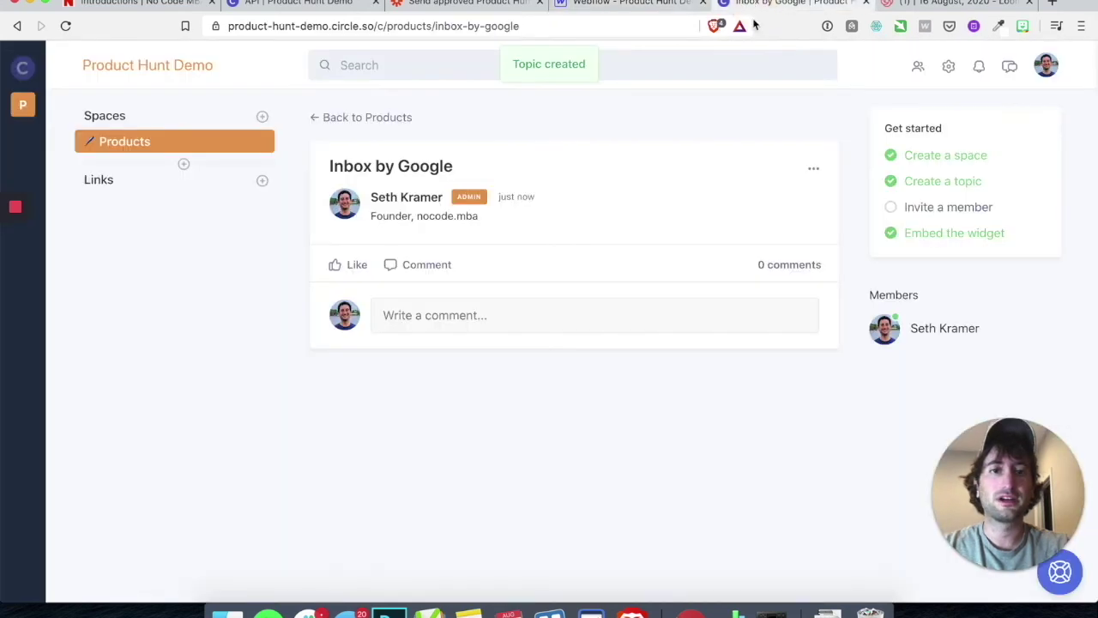
{"action": "left_click", "coordinate": [333, 117]}
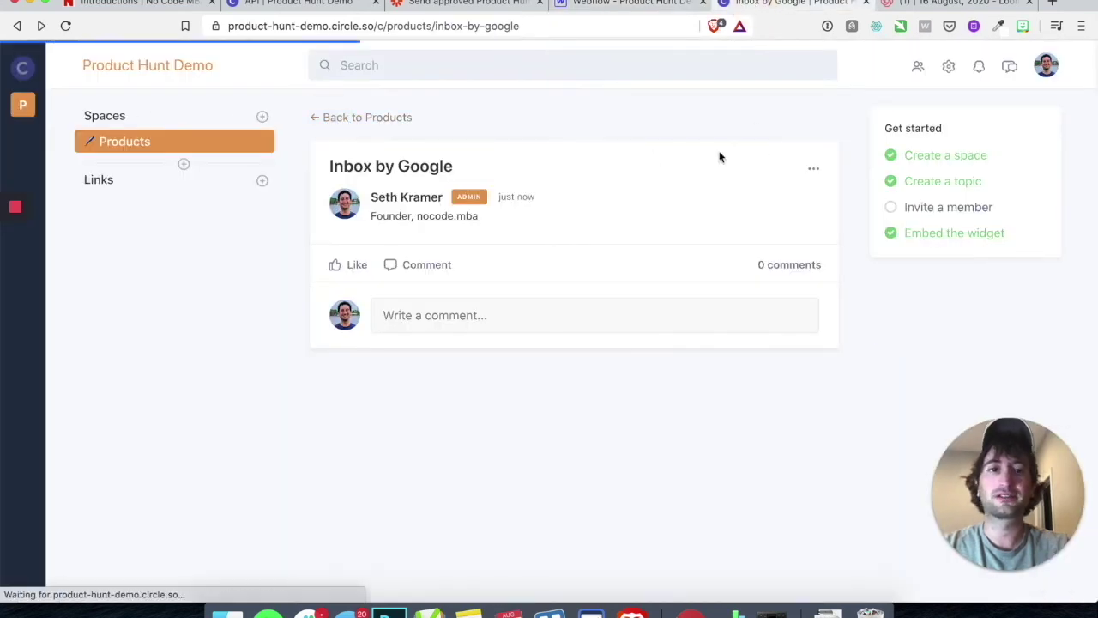
{"action": "left_click", "coordinate": [779, 135]}
{"action": "key", "text": "super+v"}
{"action": "left_click", "coordinate": [748, 473]}
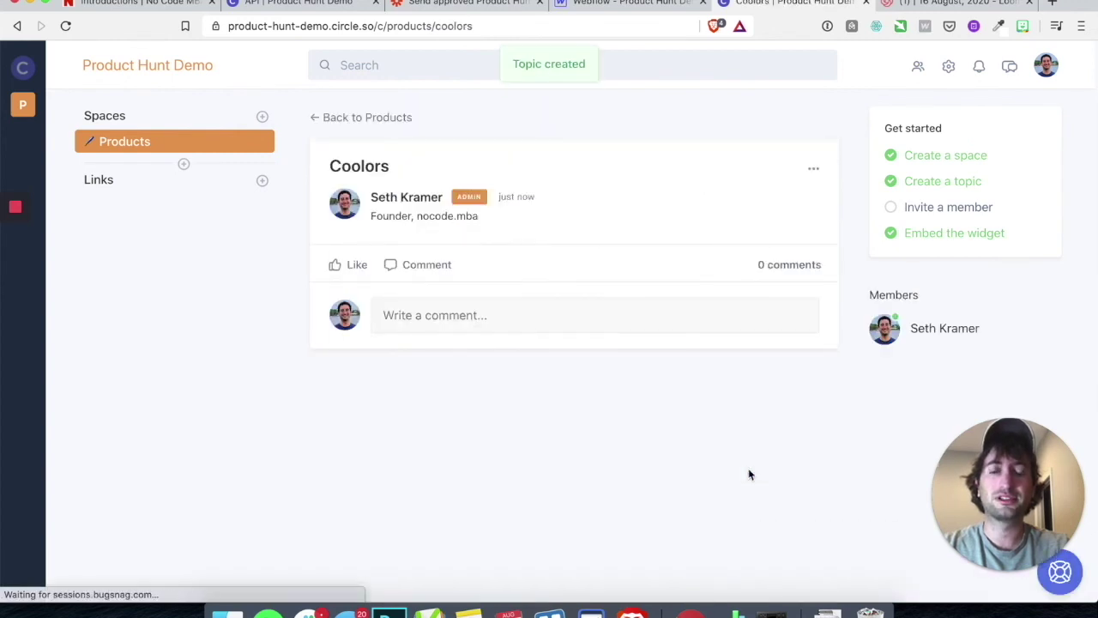
{"action": "left_click", "coordinate": [322, 120]}
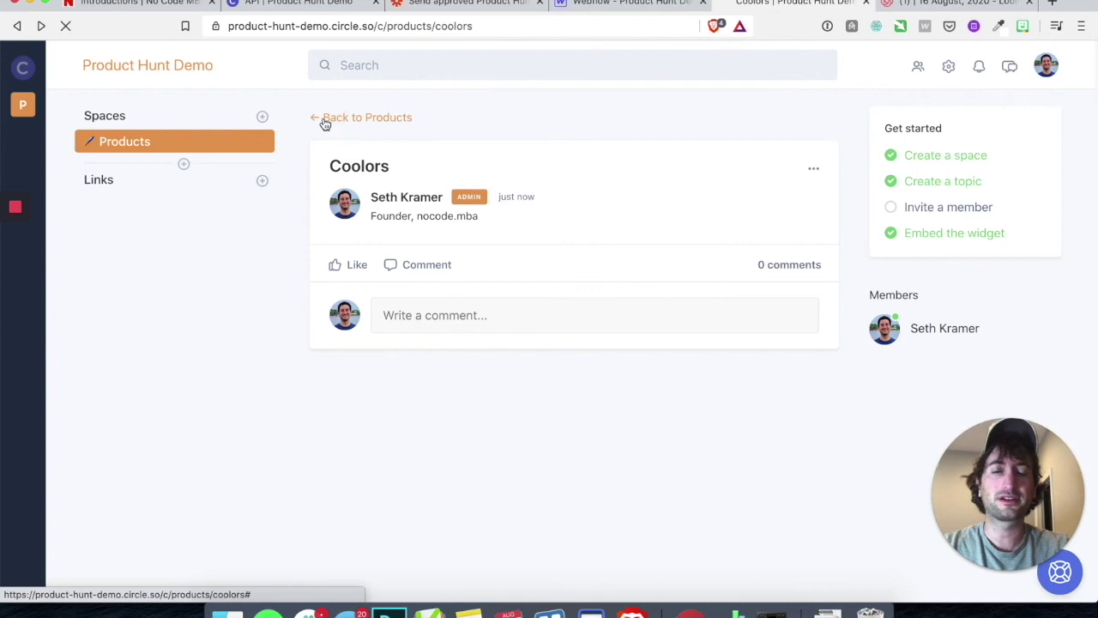
{"action": "left_click", "coordinate": [600, 7]}
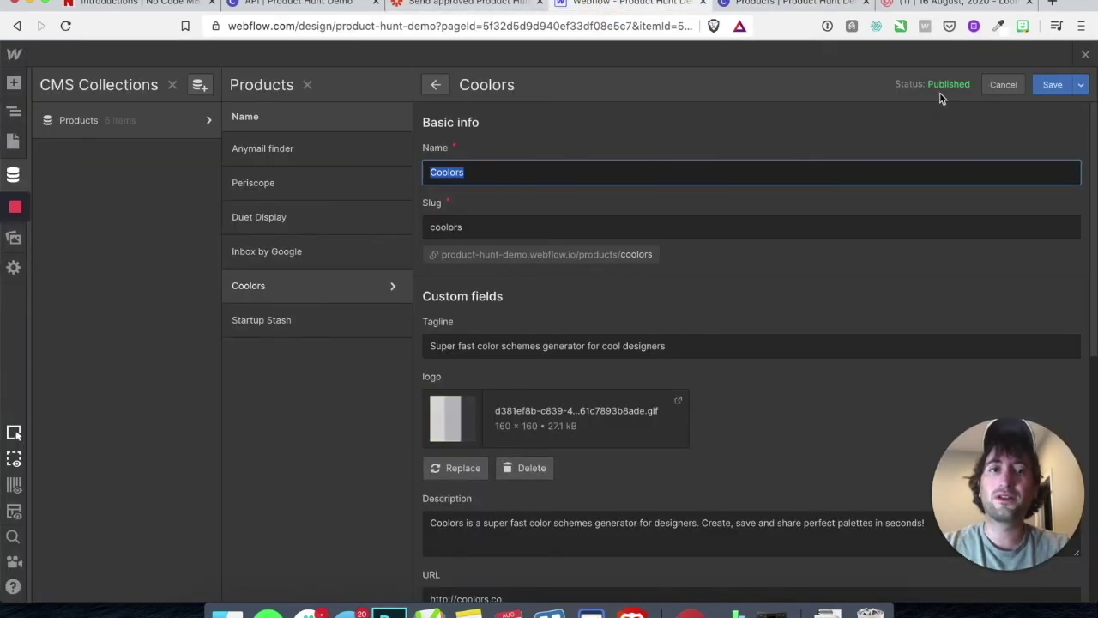
Save the Coolors item and preview the Products Template as Duet Display down to Discussion
{"action": "left_click", "coordinate": [1050, 86]}
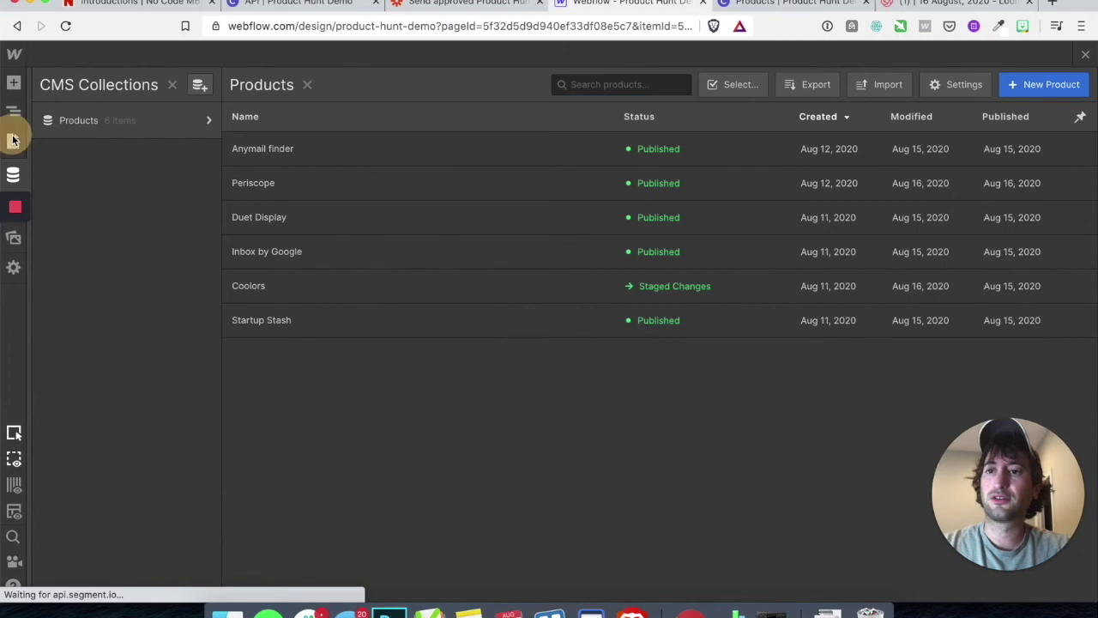
{"action": "left_click", "coordinate": [13, 140]}
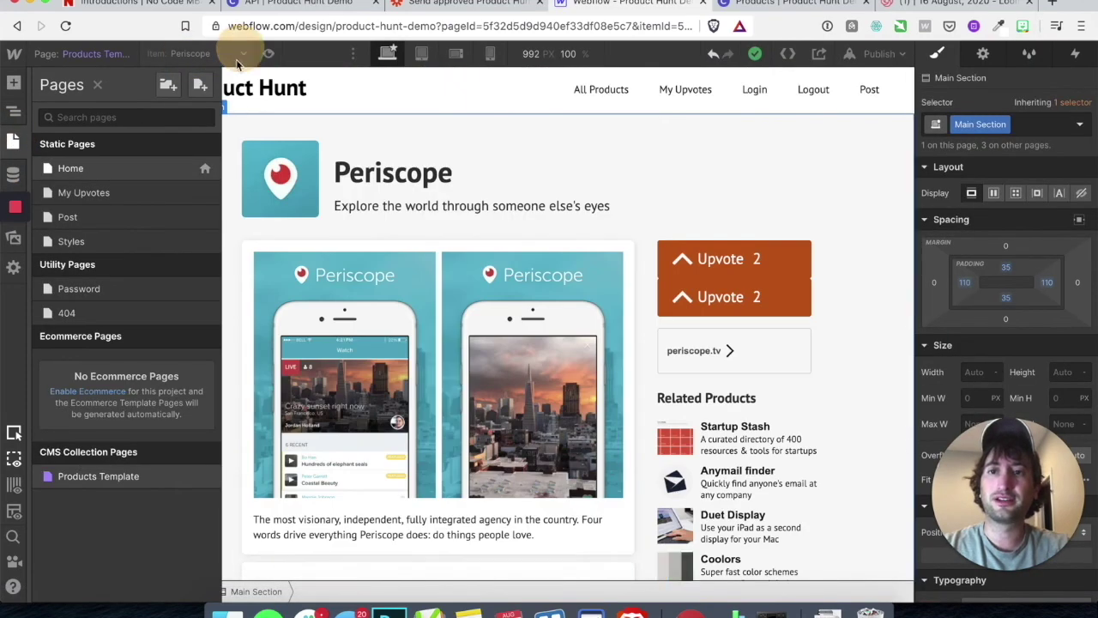
{"action": "left_click", "coordinate": [219, 56]}
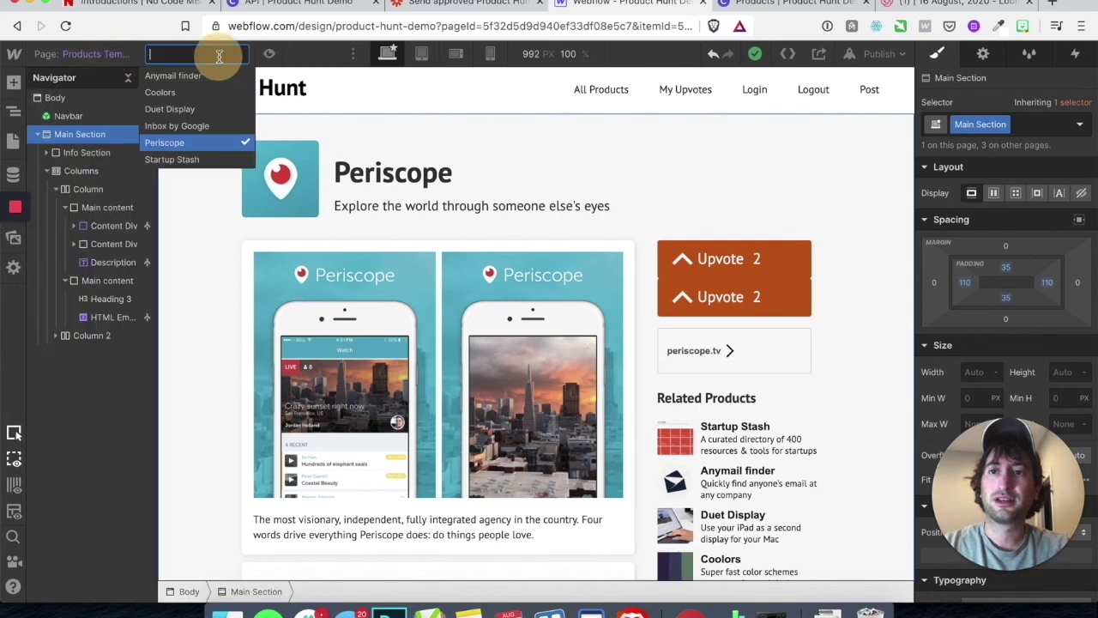
{"action": "left_click", "coordinate": [206, 109]}
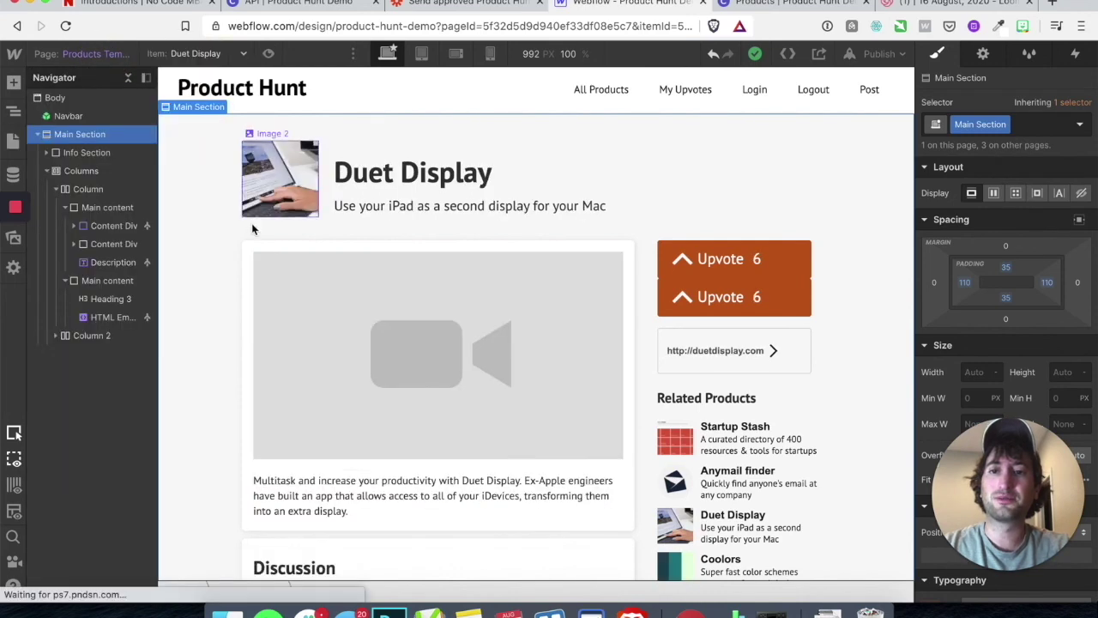
{"action": "scroll", "coordinate": [228, 276], "scroll_direction": "down", "scroll_amount": 5}
{"action": "scroll", "coordinate": [225, 306], "scroll_direction": "down", "scroll_amount": 1}
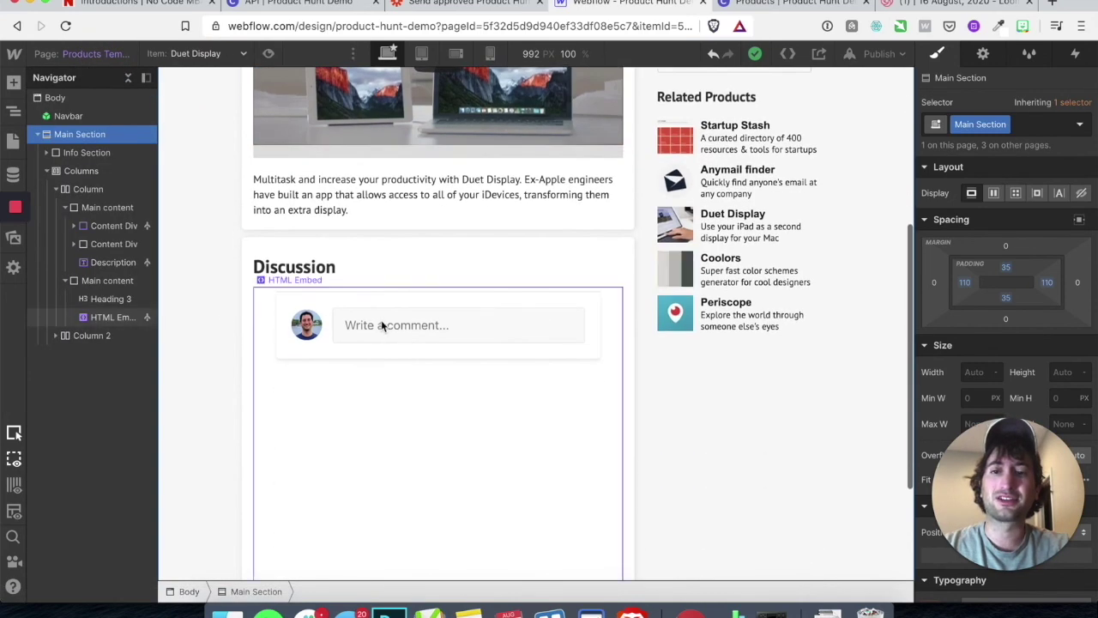
{"action": "scroll", "coordinate": [379, 288], "scroll_direction": "up", "scroll_amount": 5}
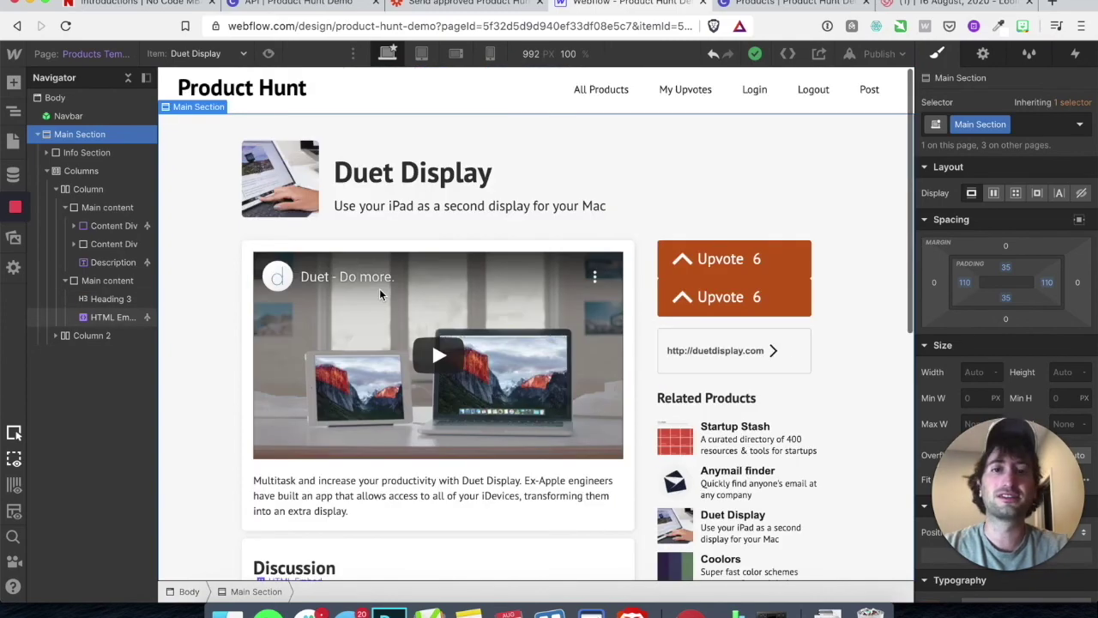
{"action": "scroll", "coordinate": [379, 289], "scroll_direction": "down", "scroll_amount": 5}
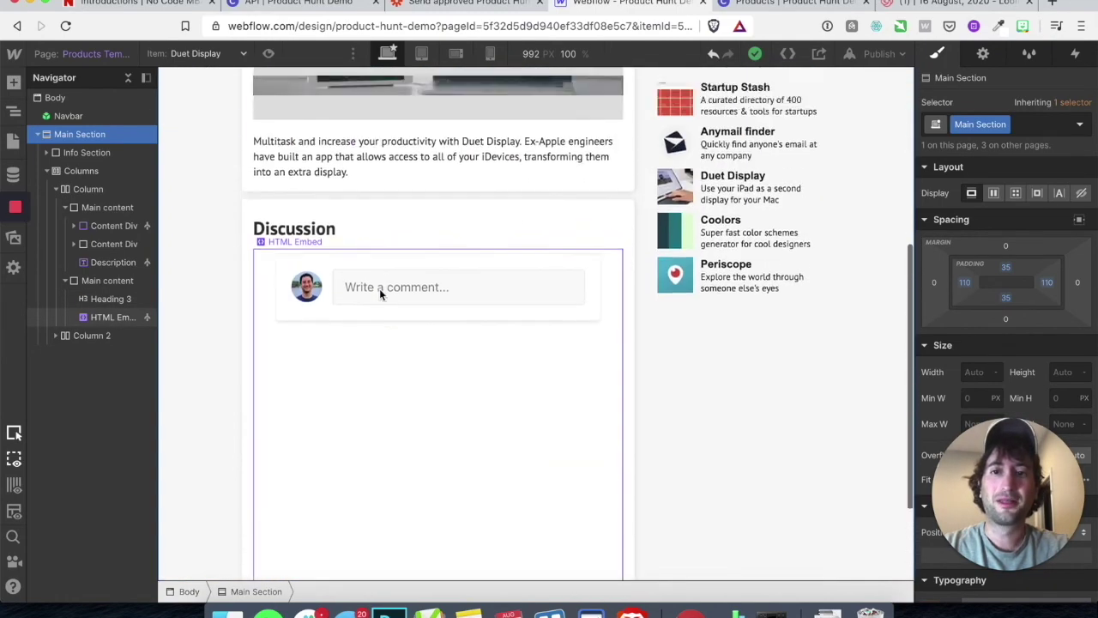
{"action": "scroll", "coordinate": [376, 294], "scroll_direction": "up", "scroll_amount": 5}
Publish the site to webflow.io and check the live Duet Display page's Discussion section
{"action": "left_click", "coordinate": [879, 53]}
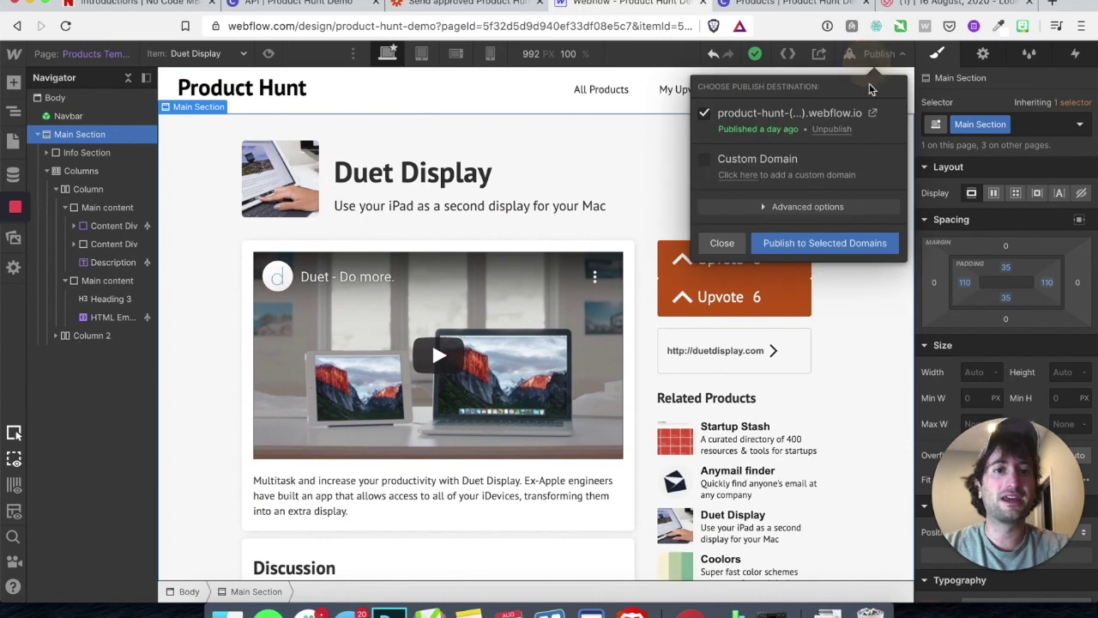
{"action": "left_click", "coordinate": [825, 244]}
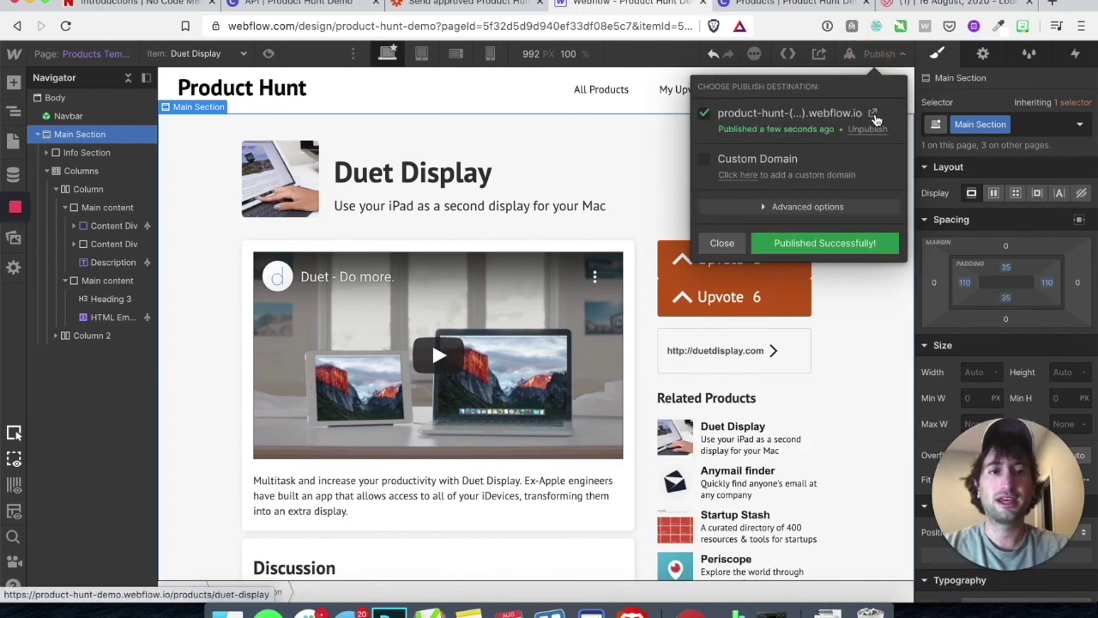
{"action": "left_click", "coordinate": [874, 114]}
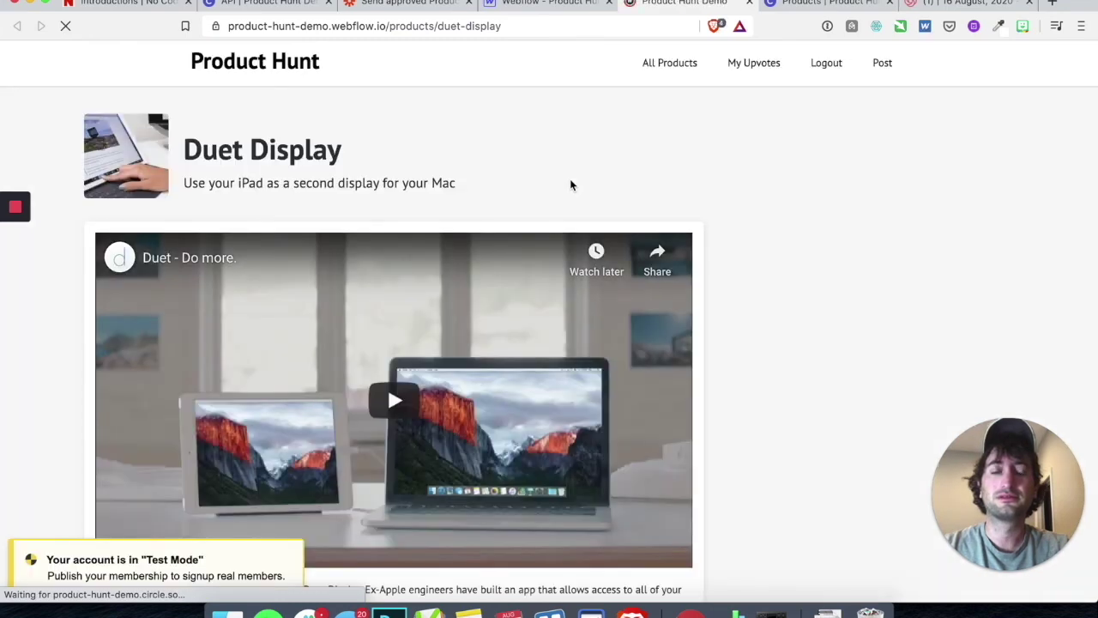
{"action": "scroll", "coordinate": [484, 225], "scroll_direction": "down", "scroll_amount": 10}
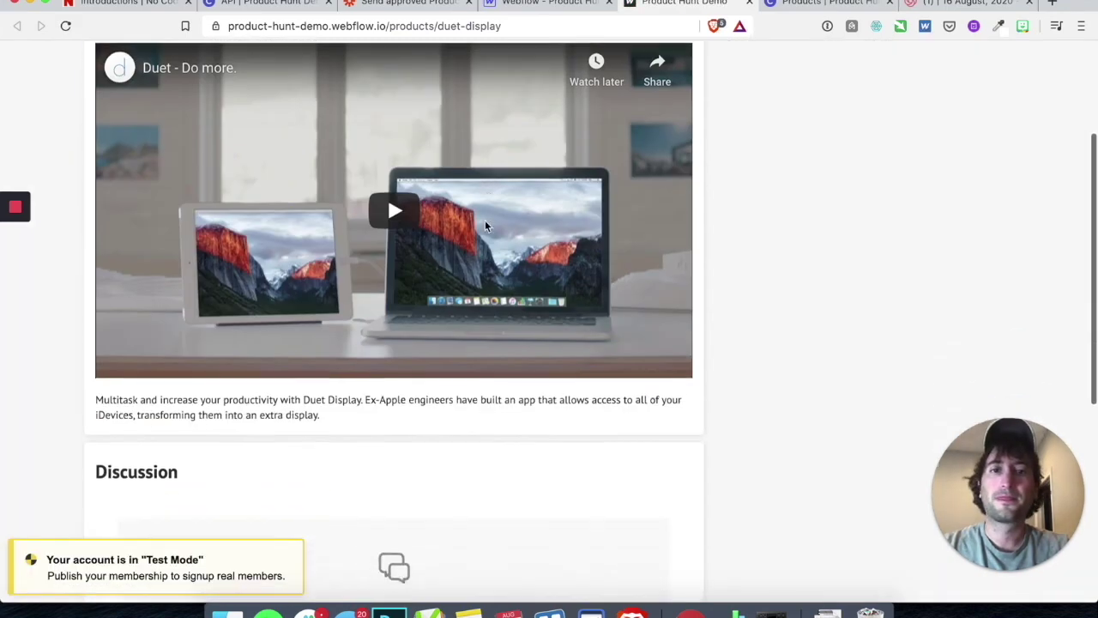
{"action": "key", "text": "ctrl+shift+Tab"}
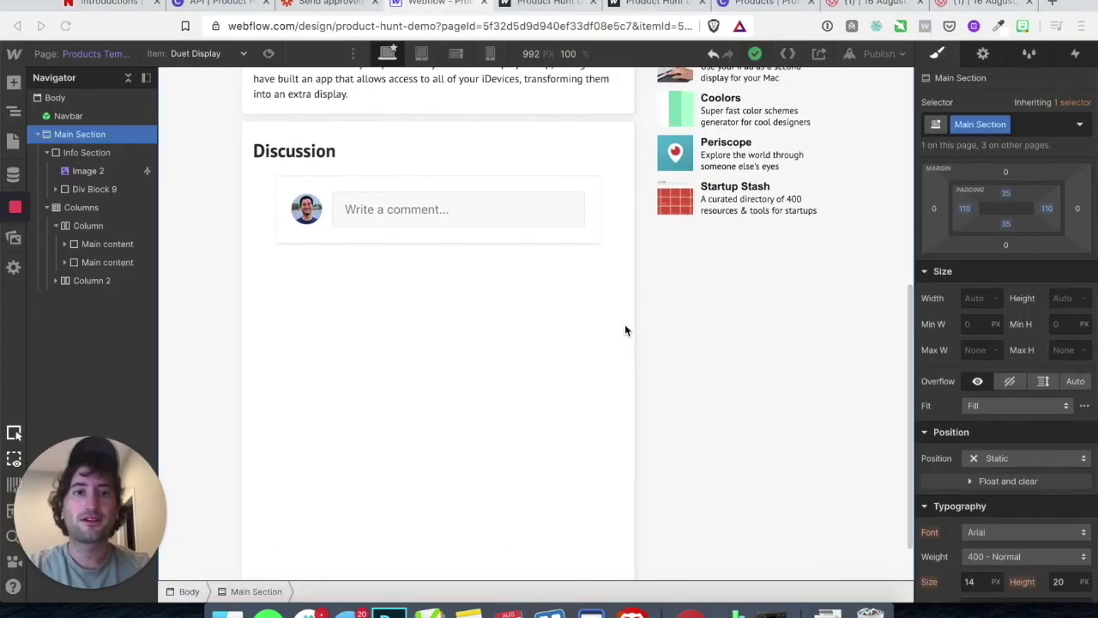
{"action": "scroll", "coordinate": [625, 330], "scroll_direction": "up", "scroll_amount": 3}
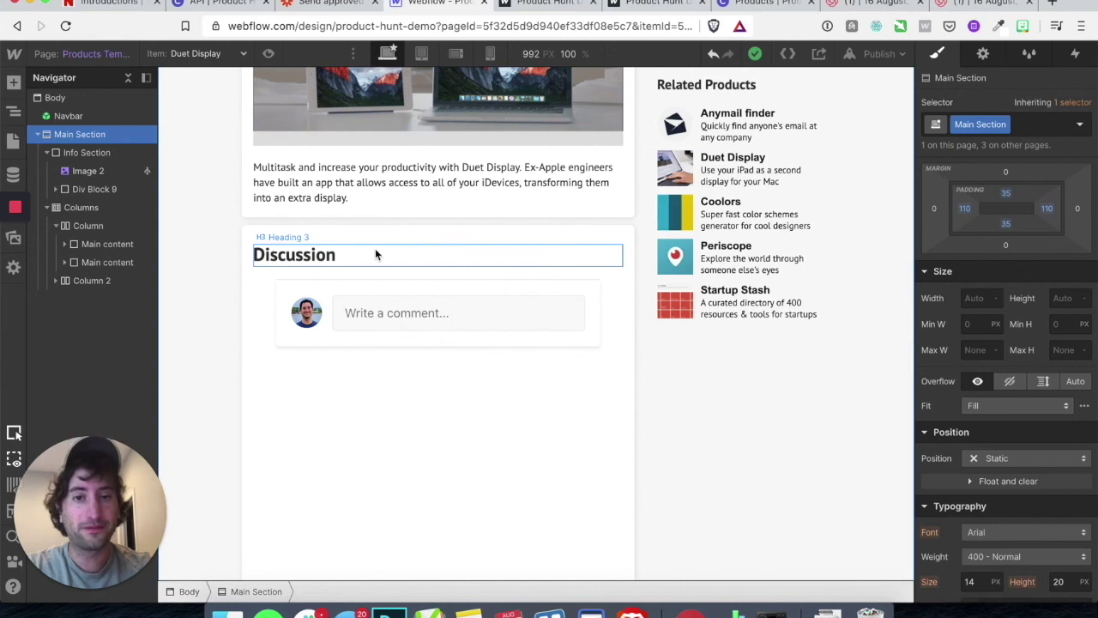
{"action": "scroll", "coordinate": [375, 254], "scroll_direction": "up", "scroll_amount": 3}
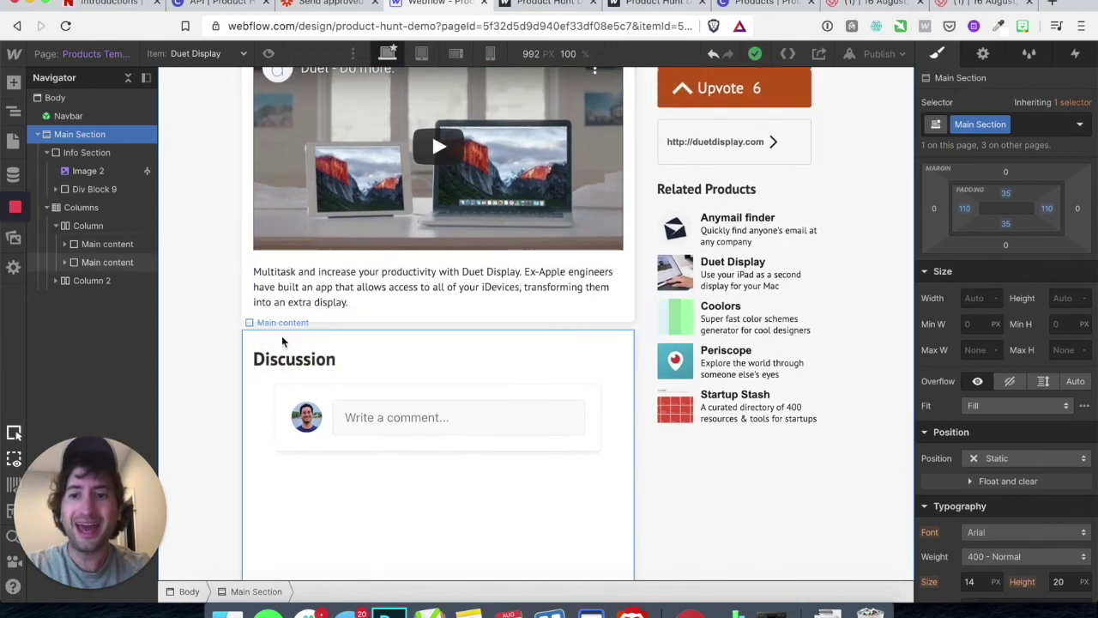
{"action": "left_click", "coordinate": [103, 264]}
{"action": "left_click", "coordinate": [65, 264]}
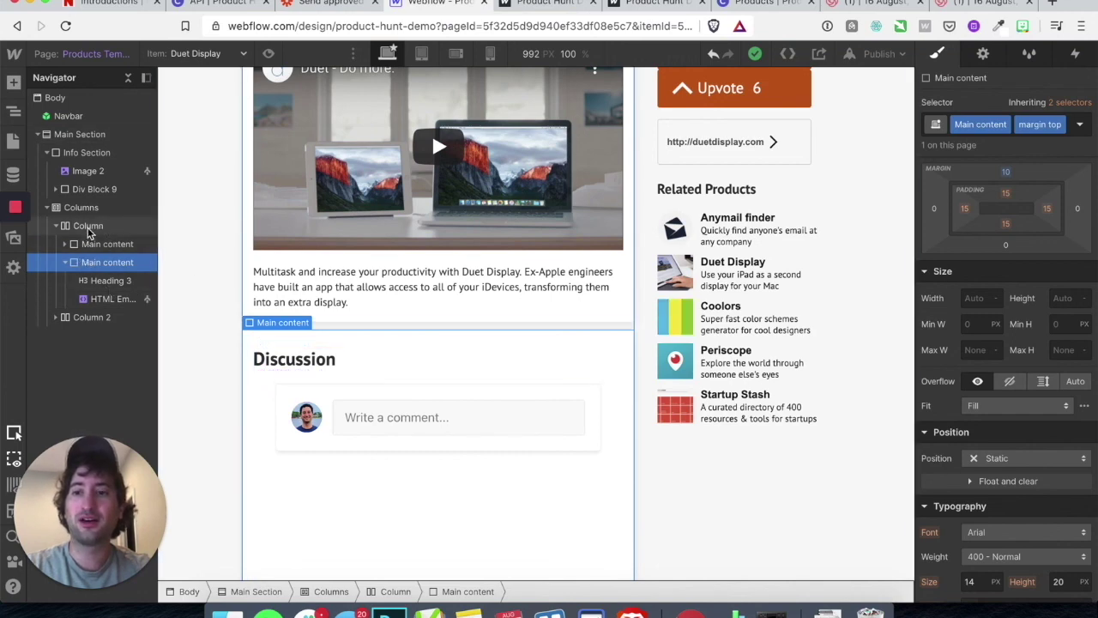
{"action": "scroll", "coordinate": [418, 113], "scroll_direction": "up", "scroll_amount": 1}
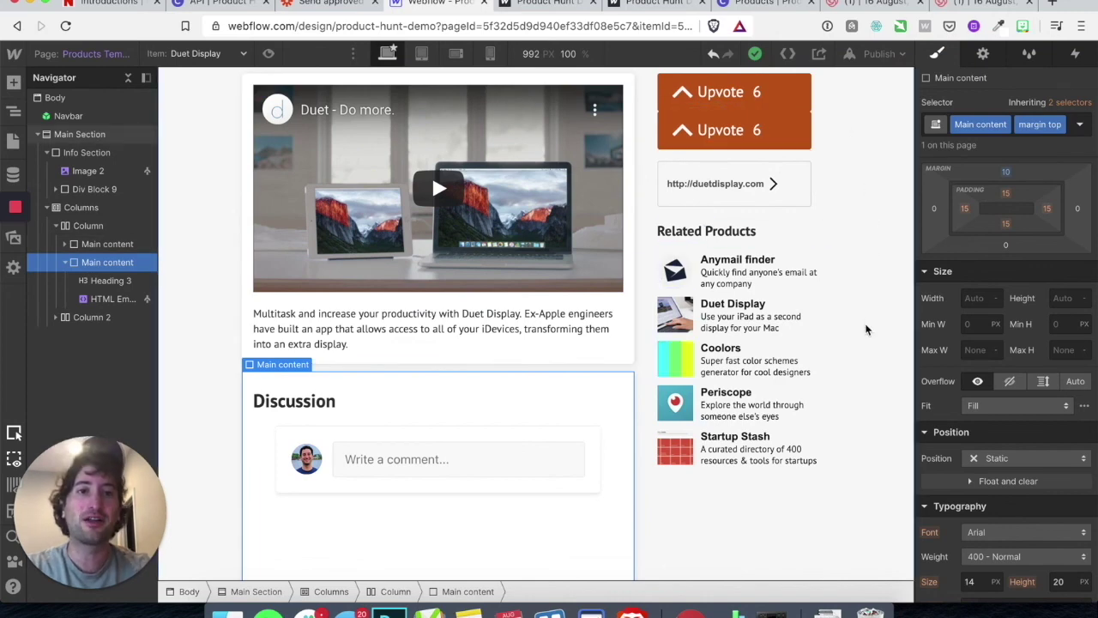
{"action": "scroll", "coordinate": [678, 346], "scroll_direction": "down", "scroll_amount": 3}
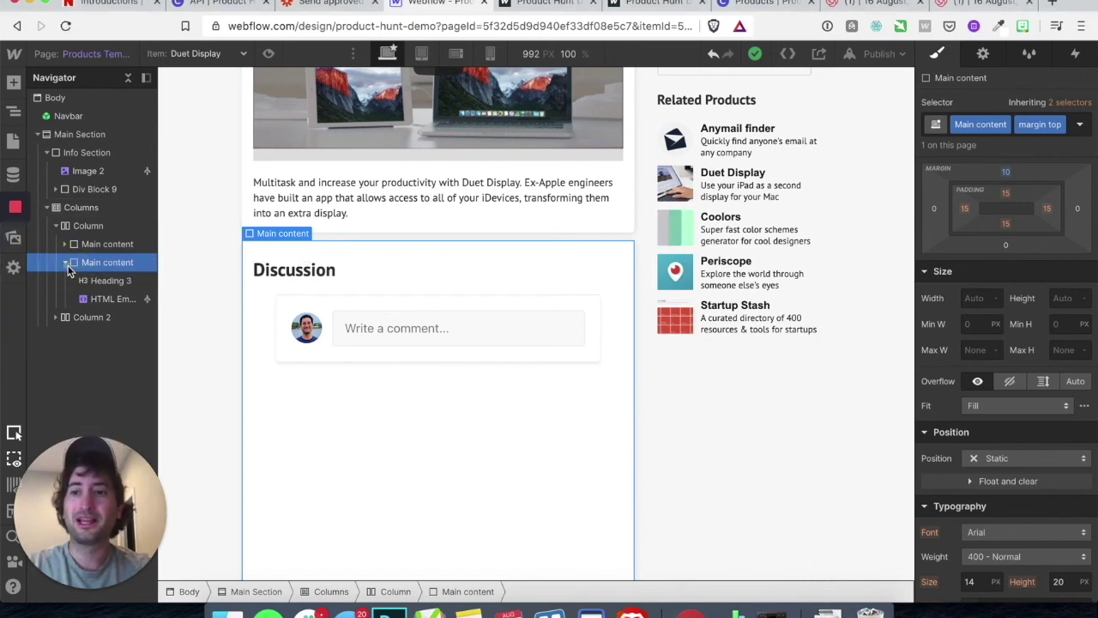
{"action": "left_click", "coordinate": [66, 262]}
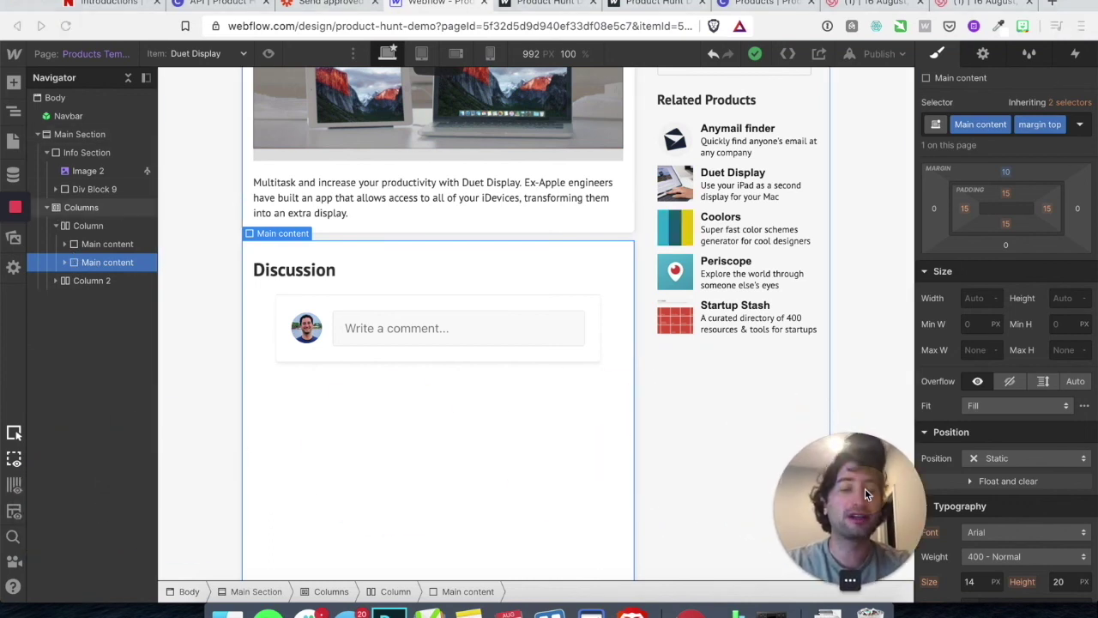
{"action": "left_click", "coordinate": [14, 84]}
Add a new Section at the end of Body with the Main Section class
{"action": "mouse_move", "coordinate": [123, 190]}
{"action": "left_mouse_down"}
{"action": "mouse_move", "coordinate": [105, 297]}
{"action": "mouse_move", "coordinate": [40, 300]}
{"action": "left_mouse_up"}
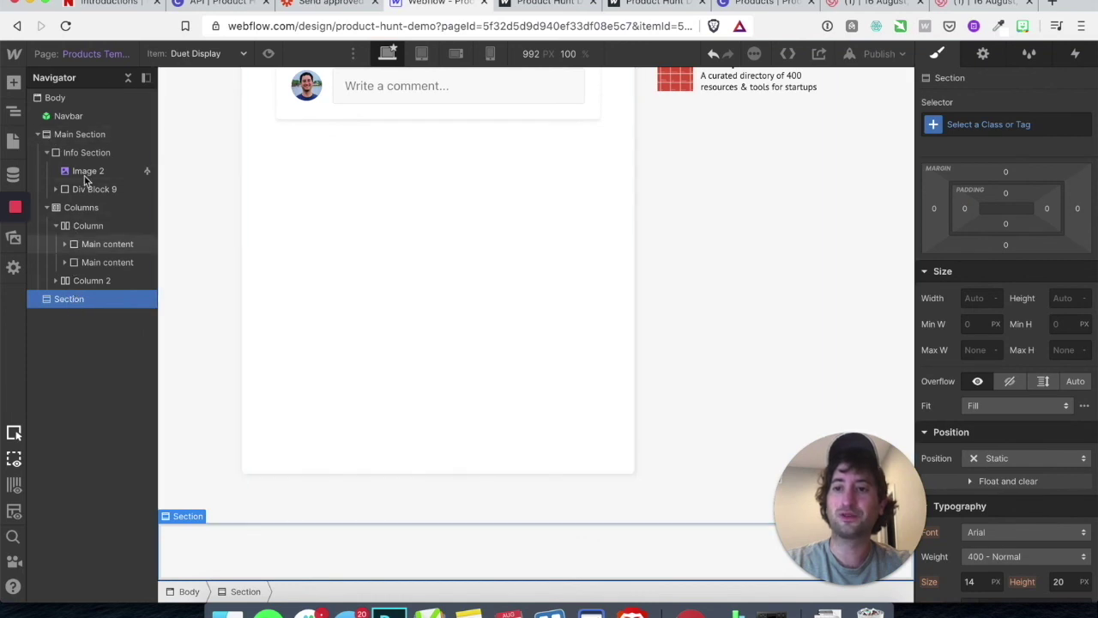
{"action": "left_click", "coordinate": [975, 126]}
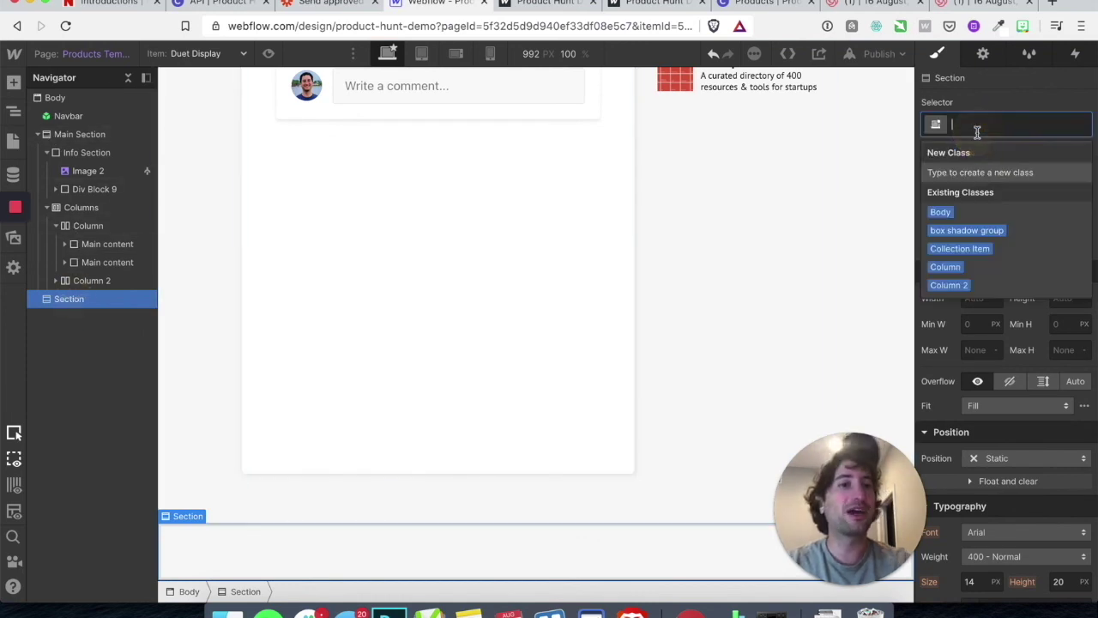
{"action": "type", "text": "Mai"}
{"action": "left_click", "coordinate": [978, 229]}
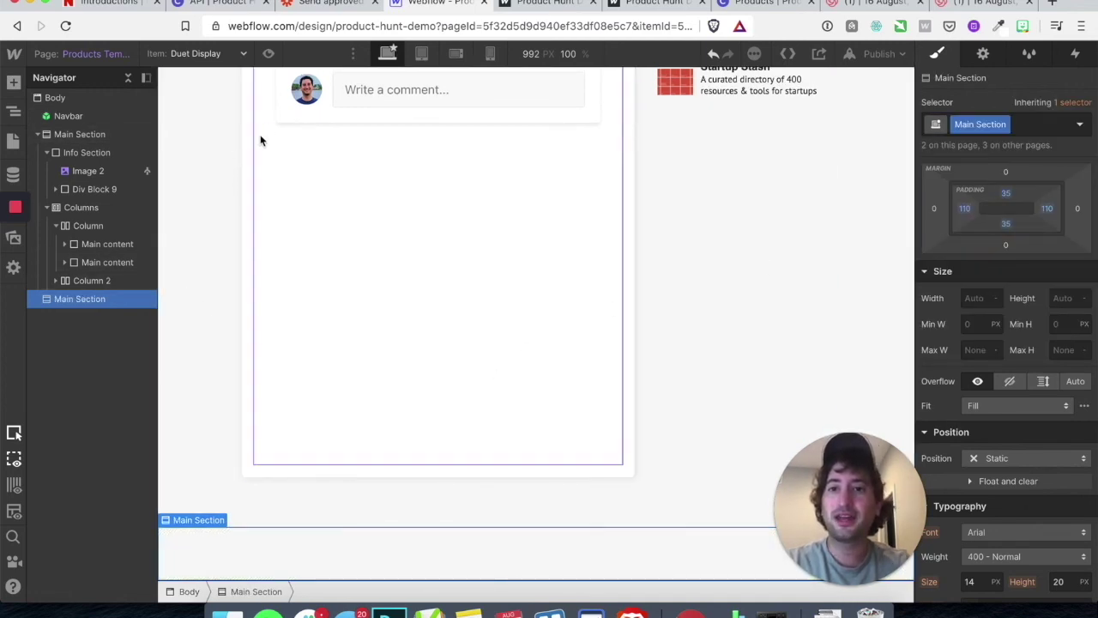
Move the Discussion content box into the new Main Section below the product columns
{"action": "left_click", "coordinate": [245, 167]}
{"action": "mouse_move", "coordinate": [88, 266]}
{"action": "left_mouse_down"}
{"action": "mouse_move", "coordinate": [91, 244]}
{"action": "mouse_move", "coordinate": [94, 305]}
{"action": "mouse_move", "coordinate": [95, 284]}
{"action": "left_mouse_up"}
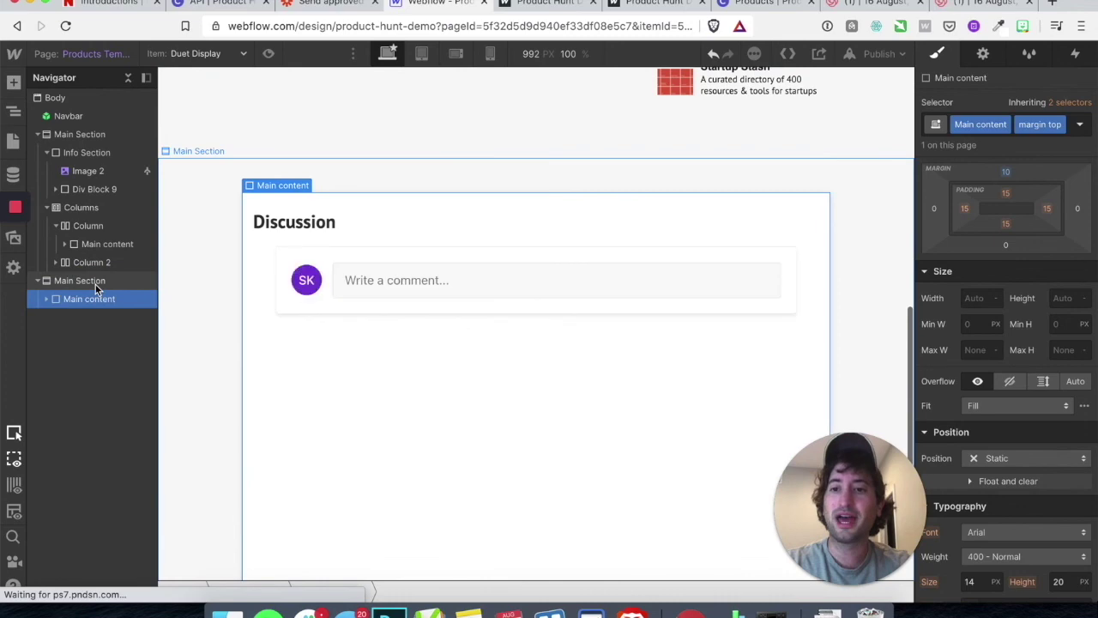
{"action": "scroll", "coordinate": [306, 250], "scroll_direction": "up", "scroll_amount": 3}
{"action": "scroll", "coordinate": [306, 251], "scroll_direction": "up", "scroll_amount": 4}
{"action": "scroll", "coordinate": [306, 250], "scroll_direction": "down", "scroll_amount": 8}
{"action": "scroll", "coordinate": [306, 250], "scroll_direction": "up", "scroll_amount": 2}
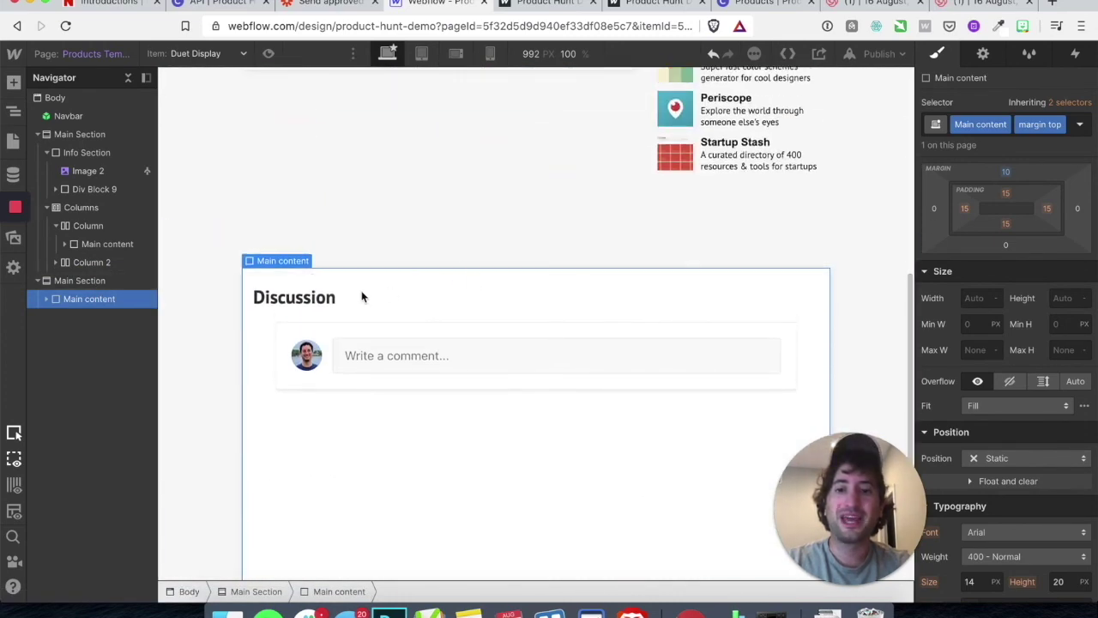
{"action": "scroll", "coordinate": [502, 359], "scroll_direction": "down", "scroll_amount": 3}
{"action": "scroll", "coordinate": [449, 310], "scroll_direction": "up", "scroll_amount": 7}
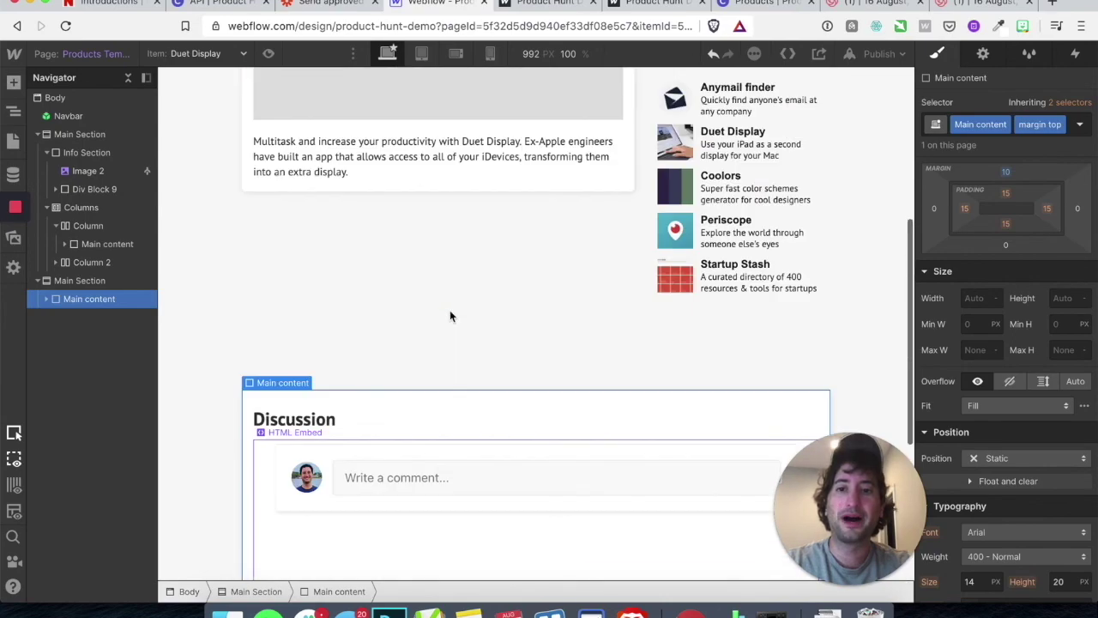
{"action": "scroll", "coordinate": [449, 309], "scroll_direction": "down", "scroll_amount": 8}
{"action": "scroll", "coordinate": [477, 240], "scroll_direction": "up", "scroll_amount": 8}
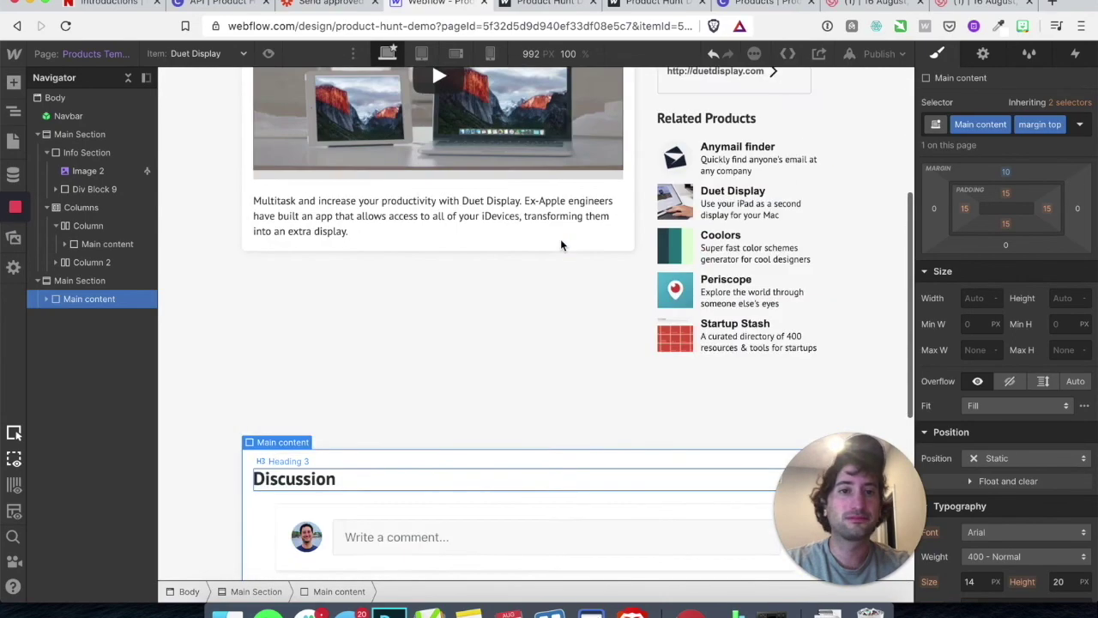